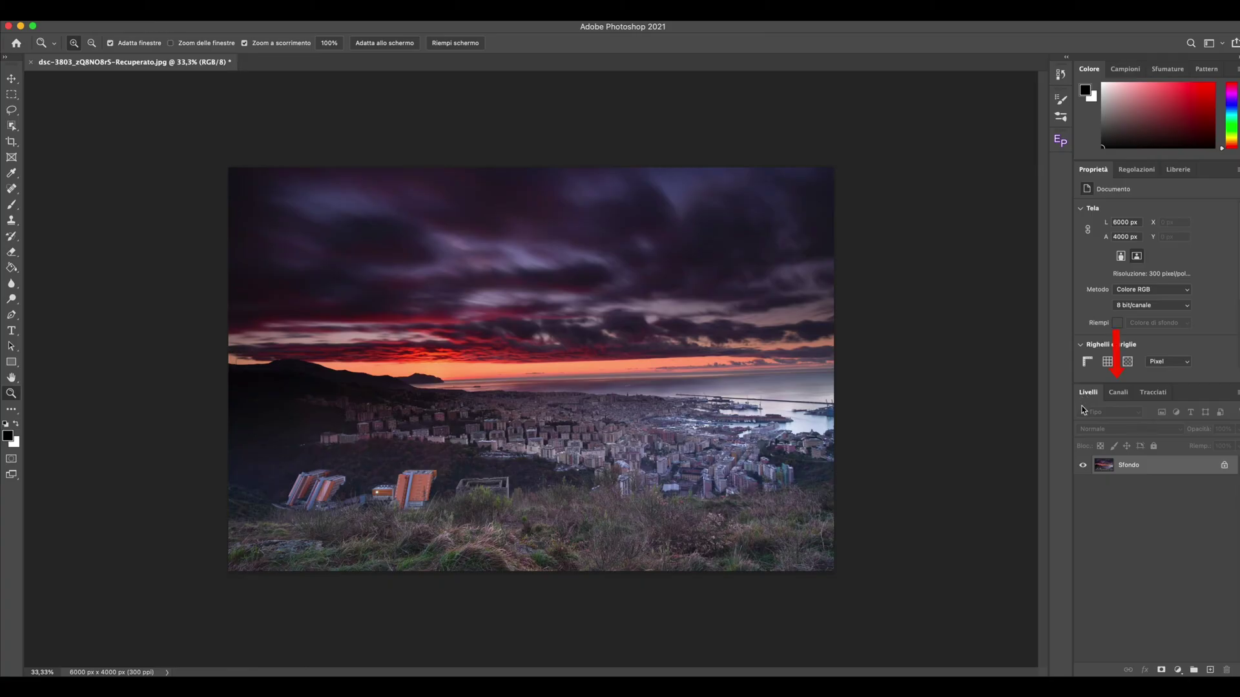
Load the RGB composite's luminosity as a selection from the Channels panel
left_click(1127, 398)
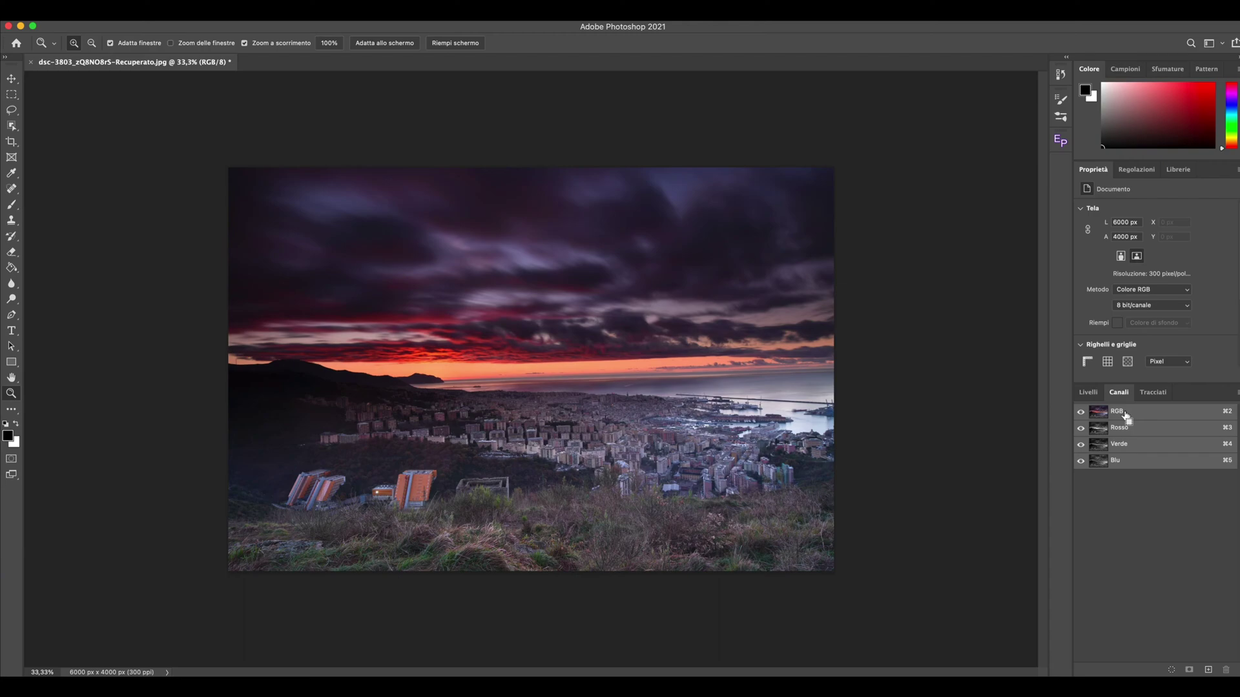
left_click(1125, 417, "super")
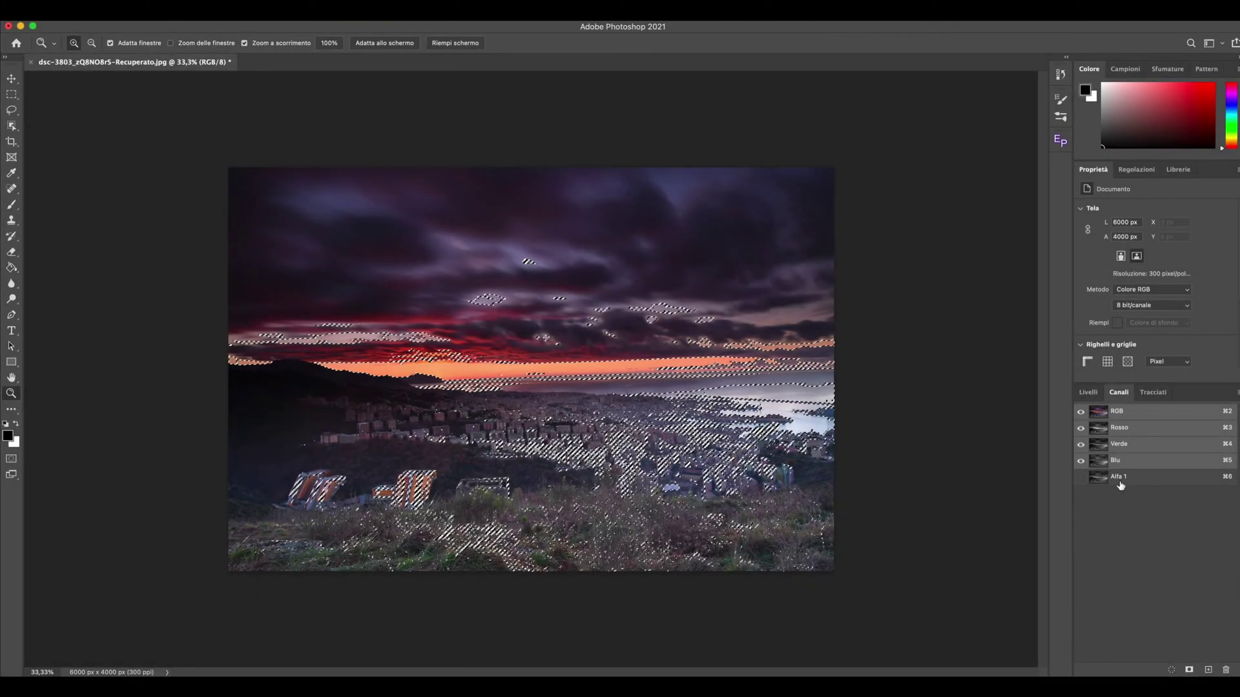
Rename Alfa 1 to luci1 and intersect the selection with luci1 to keep only the brightest highlights
double_click(1120, 478)
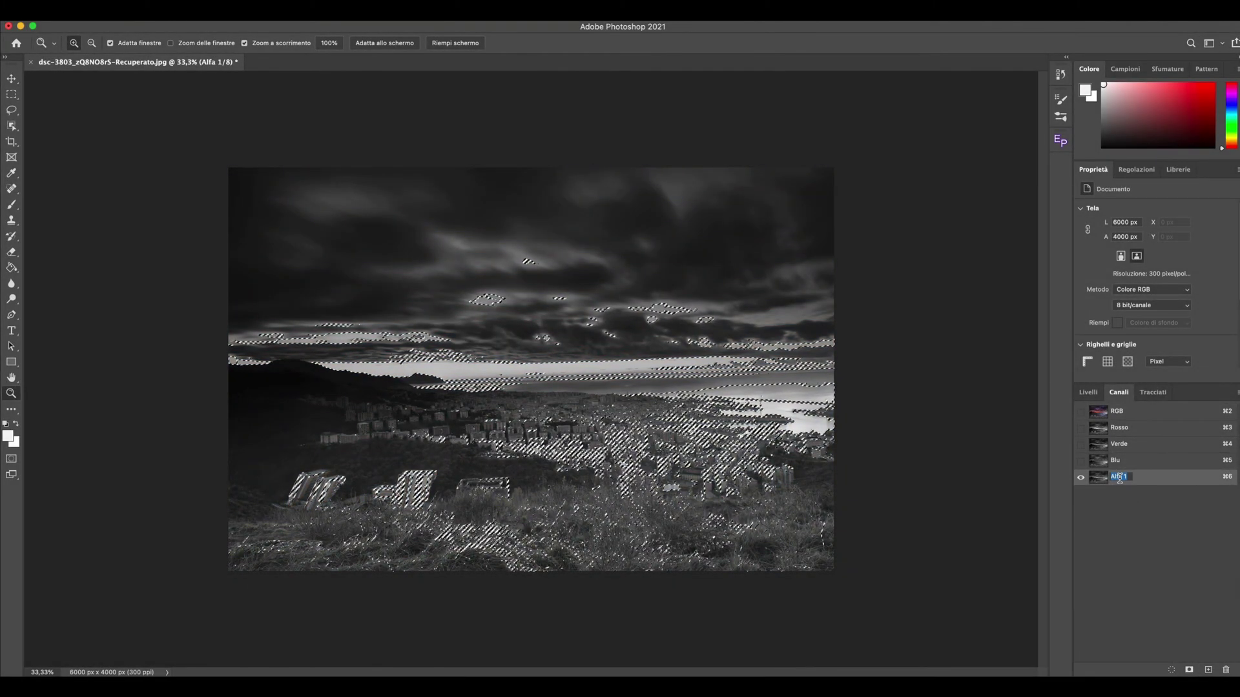
type("luci1")
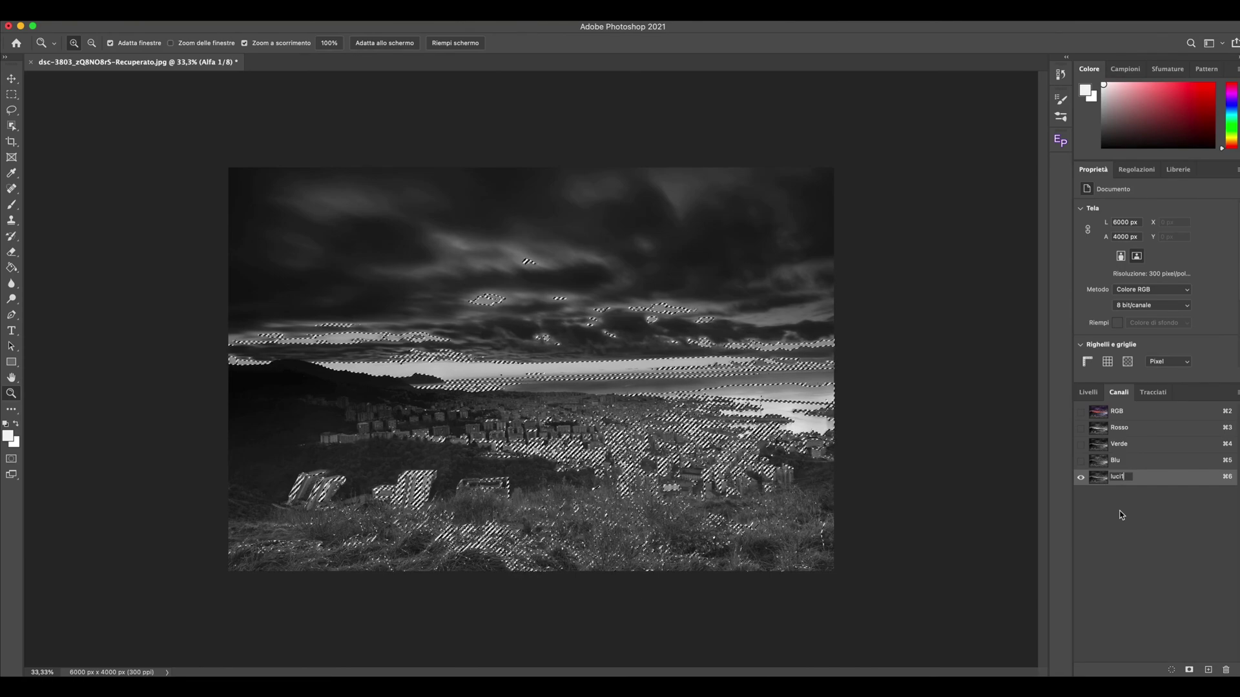
key("Return")
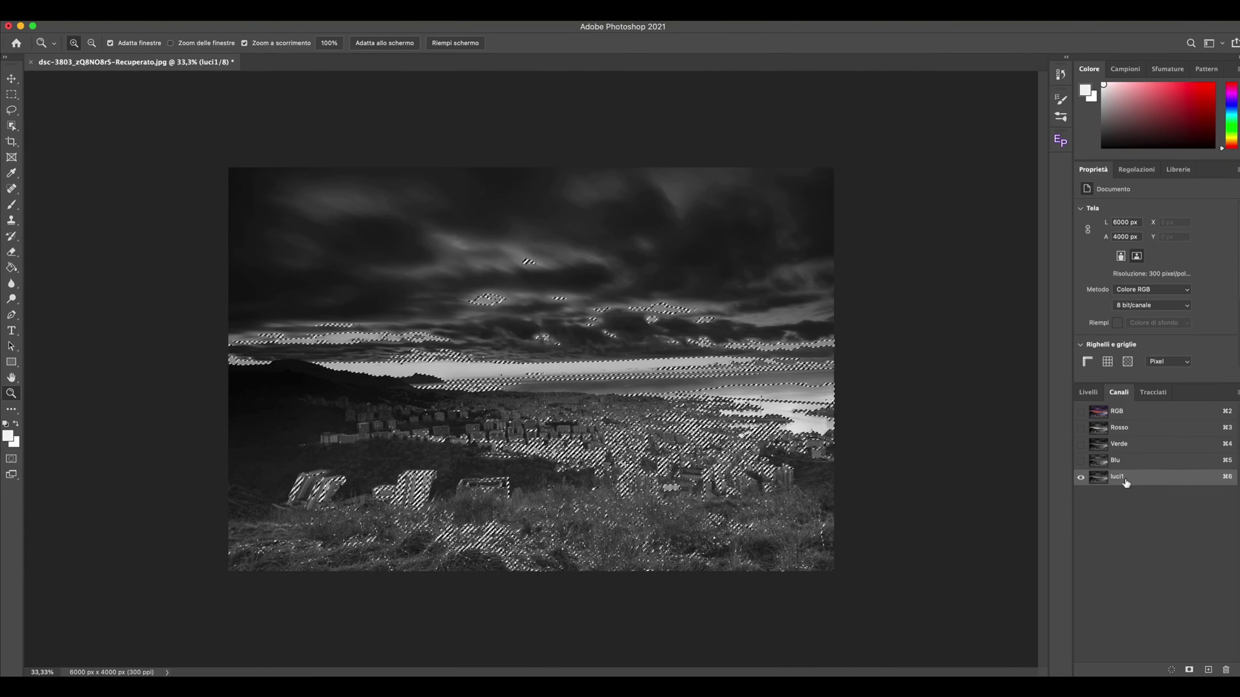
left_click_drag(1126, 483, 1128, 485)
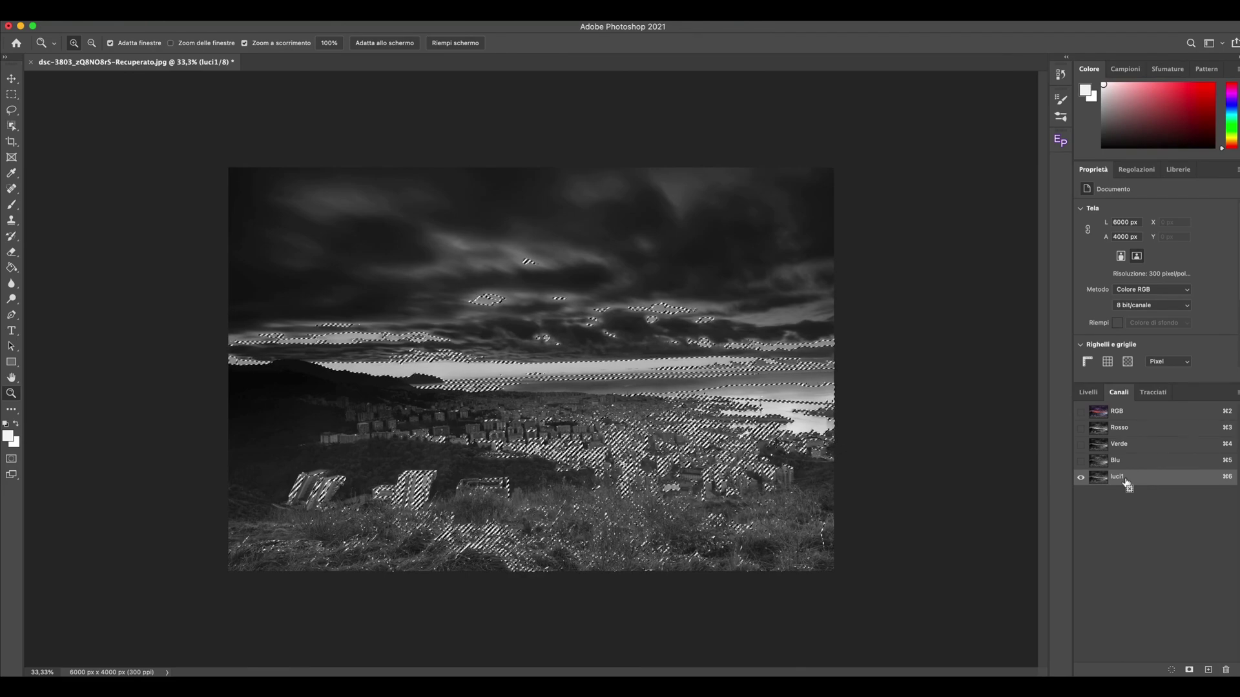
left_click(1127, 483, "alt+shift+super")
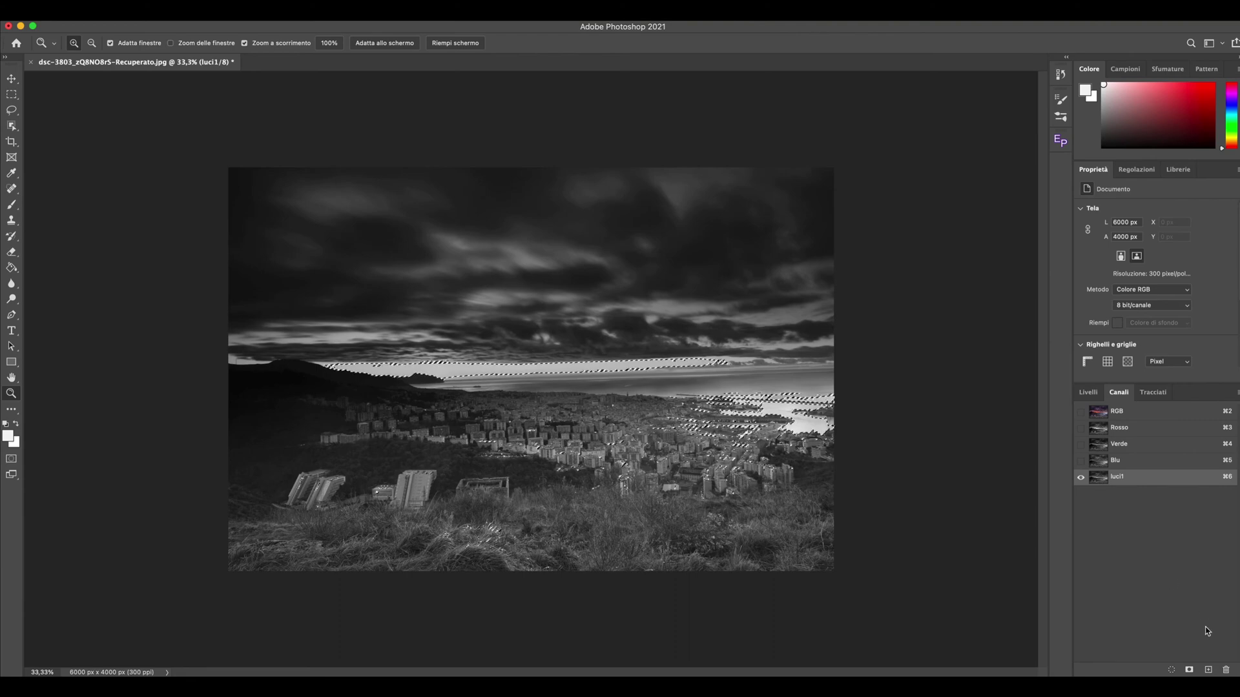
Save the narrower highlights selection as a new channel named luci2
left_click(1188, 672)
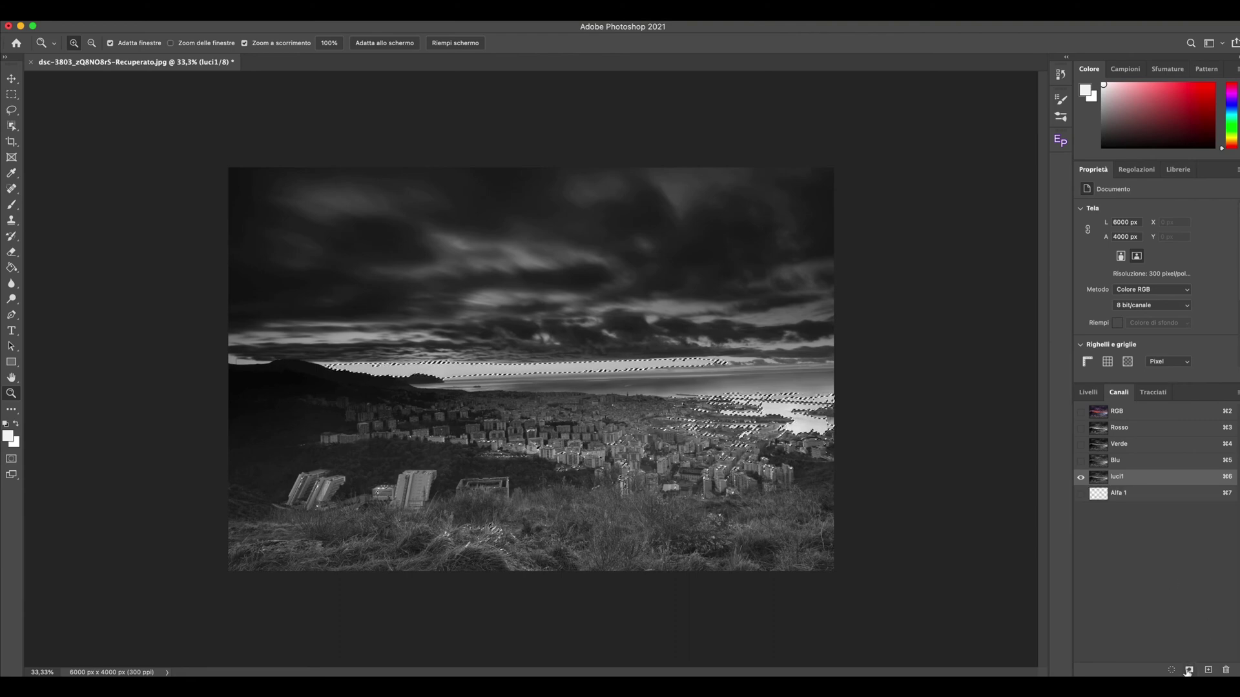
left_click(1122, 495)
double_click(1123, 495)
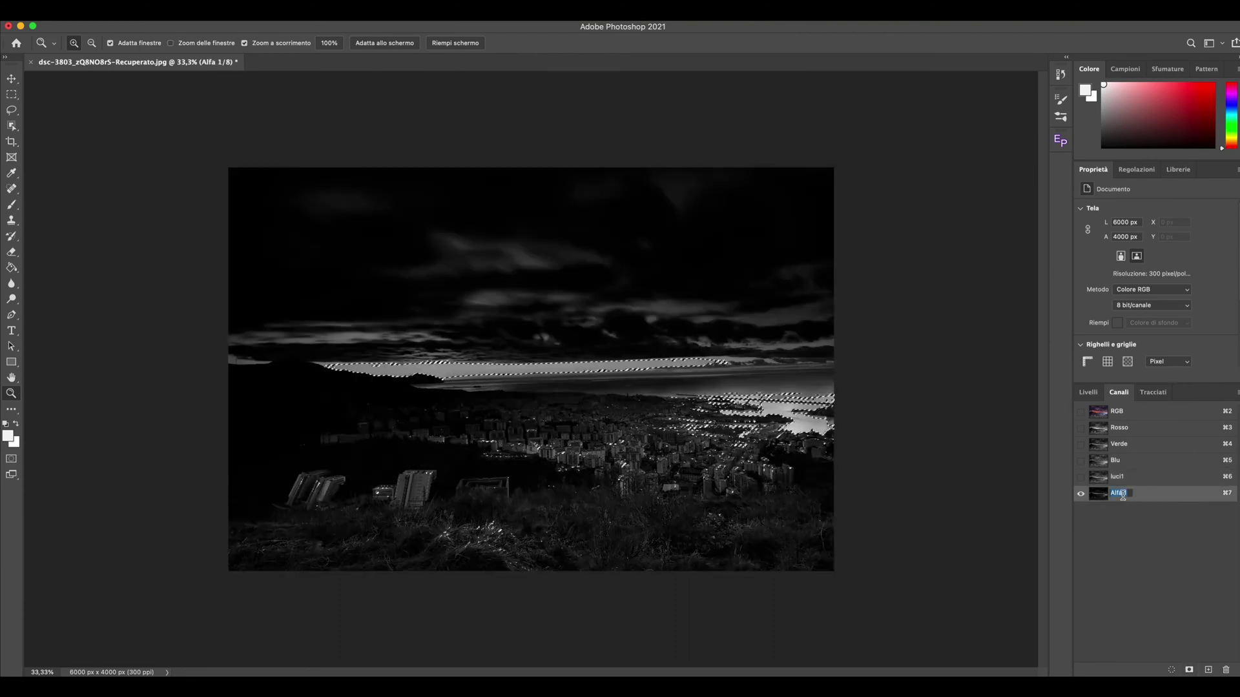
type("luc")
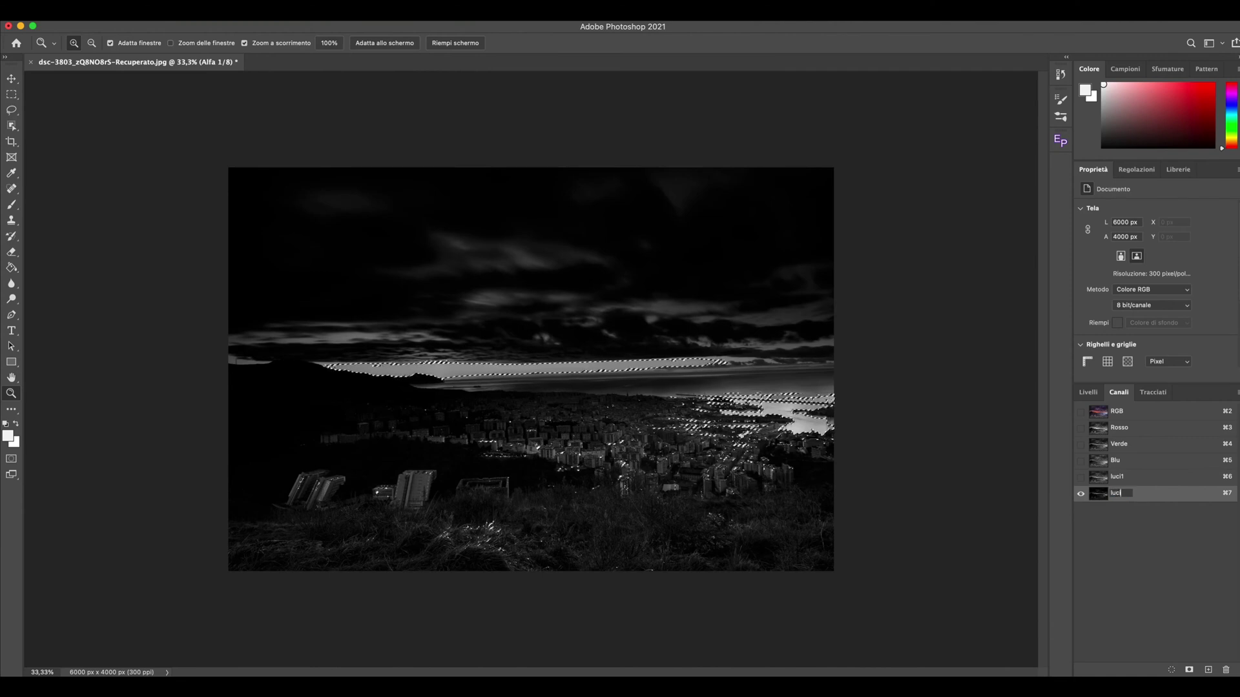
type("i2")
key("Return")
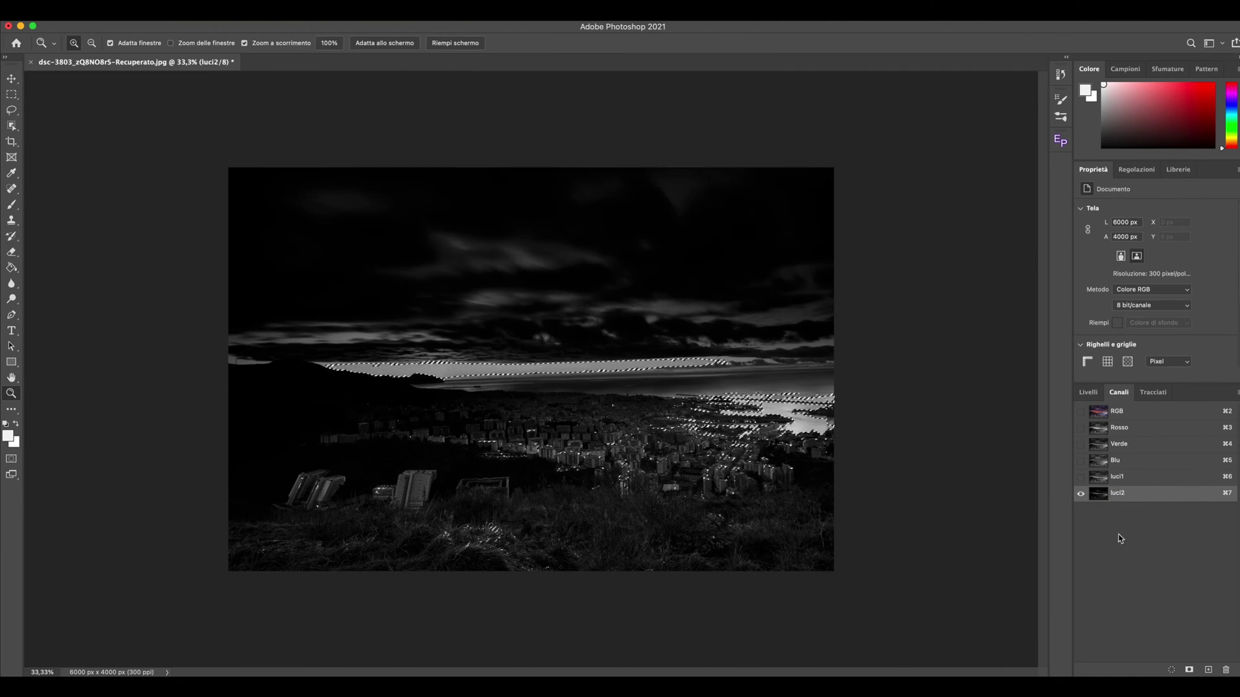
Load luci1 and then luci2 as selections to compare their coverage
left_click(1140, 479)
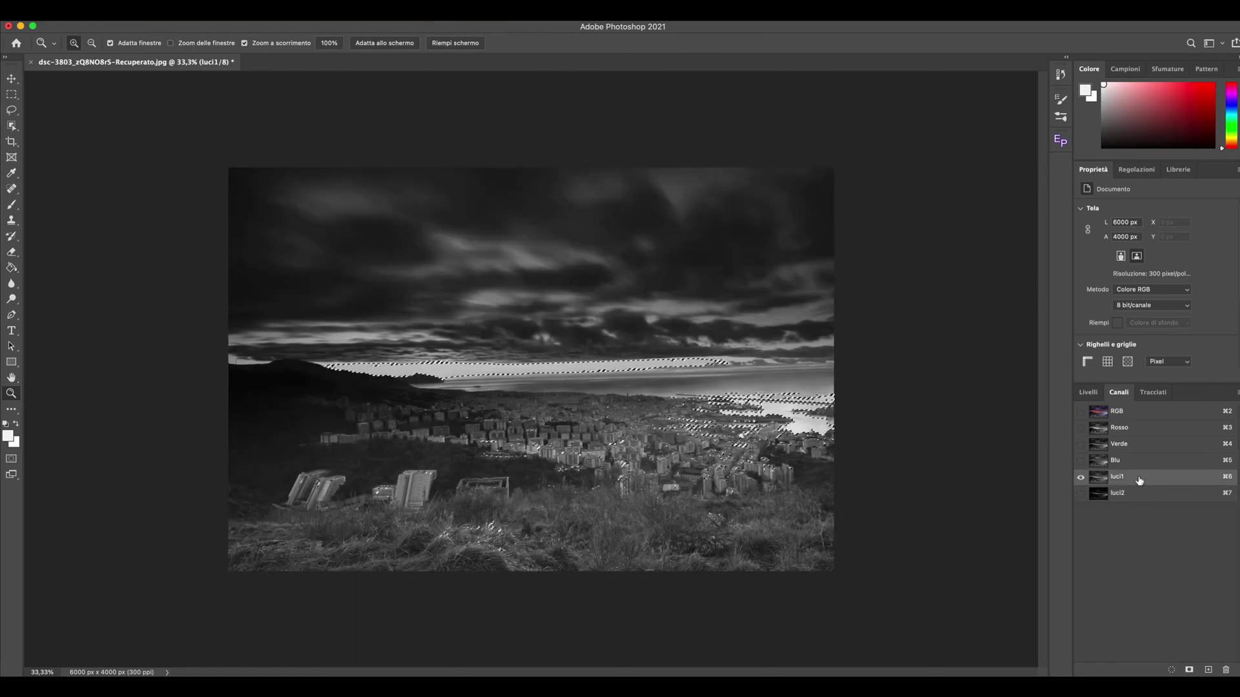
left_click(1171, 670)
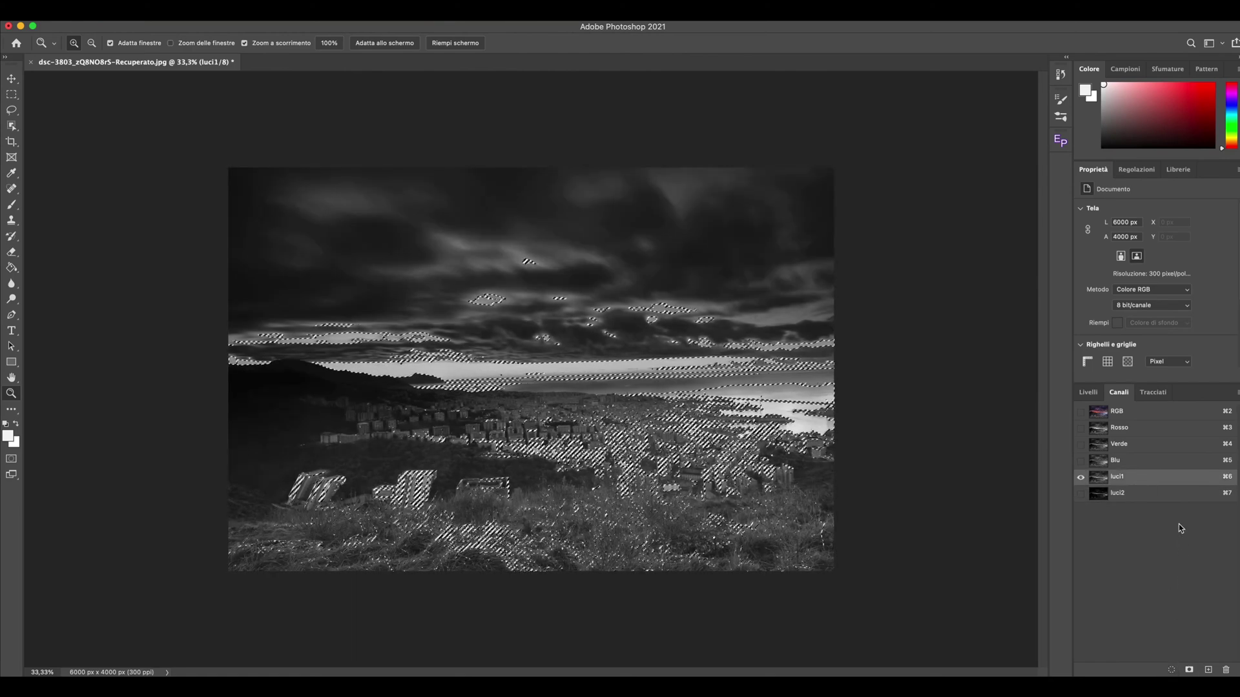
left_click(1150, 493)
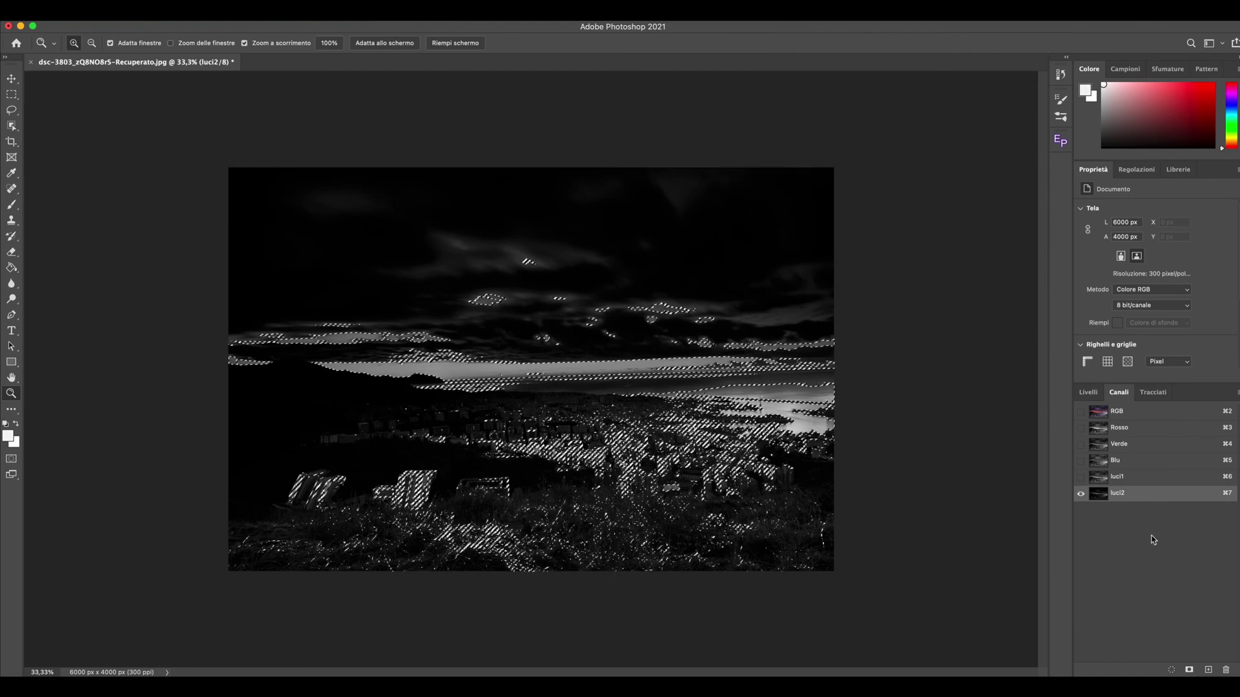
left_click(1170, 670)
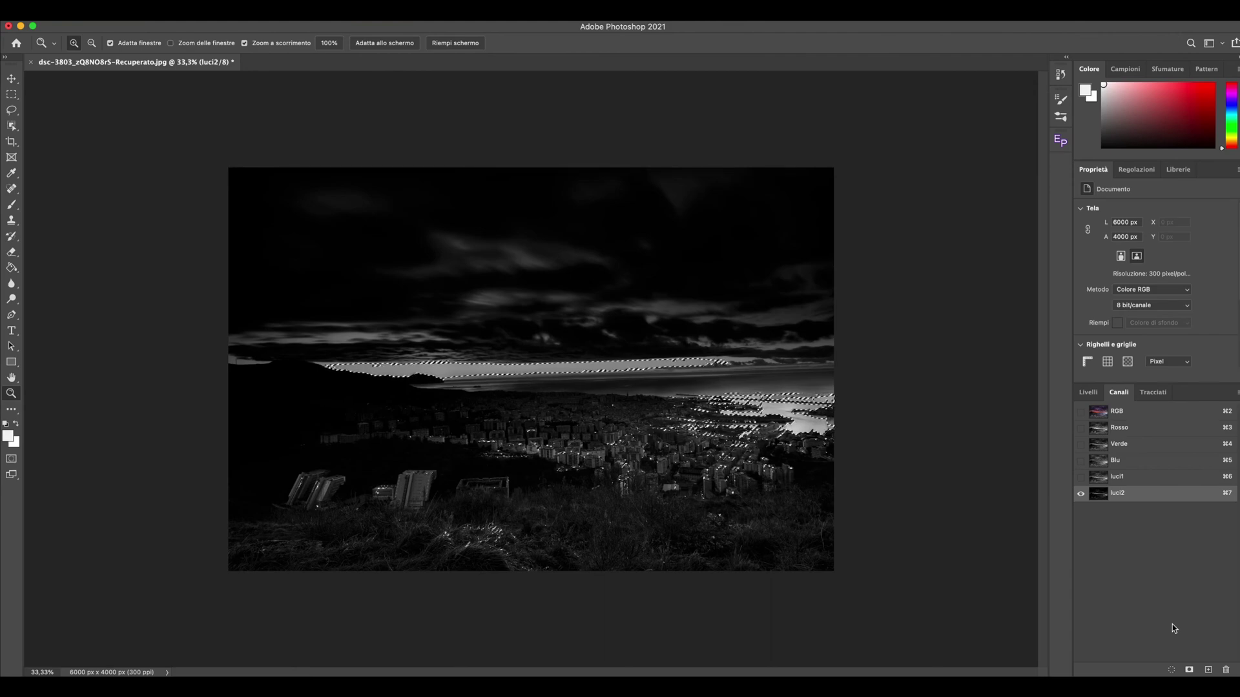
Deselect, duplicate luci1, invert the copy and name it ombre1, then compare it with luci1
left_click(1146, 478)
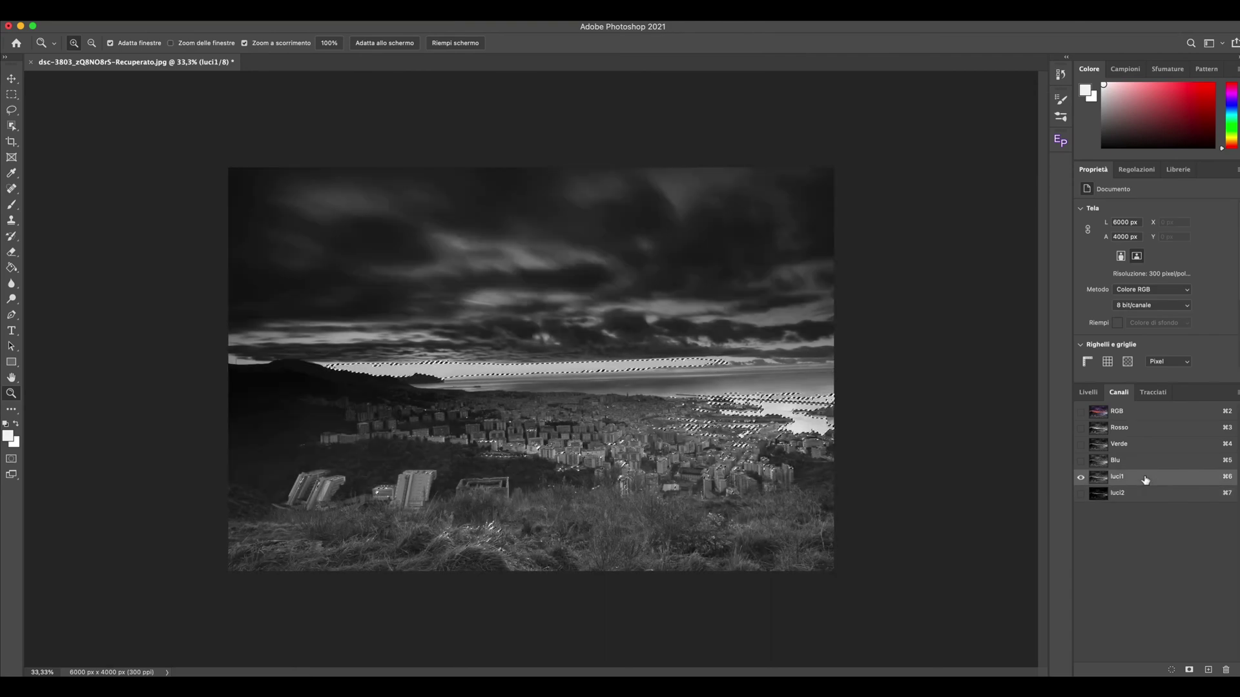
key("super+d")
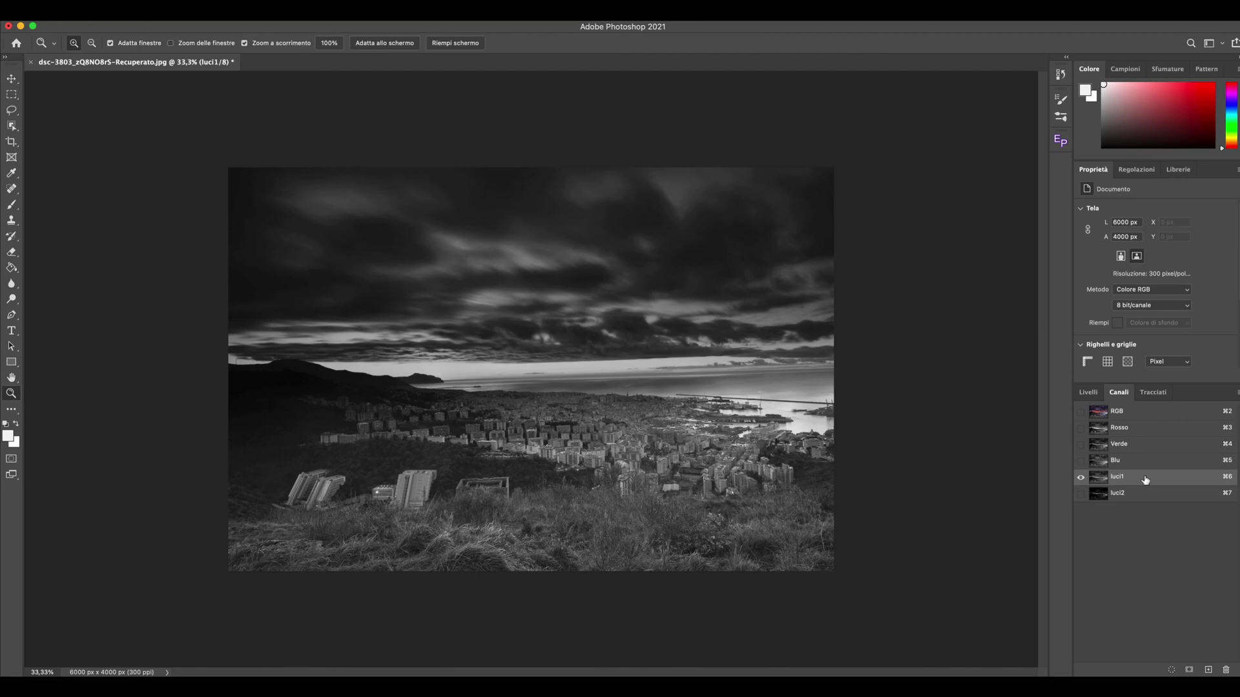
left_click_drag(1146, 479, 1207, 669)
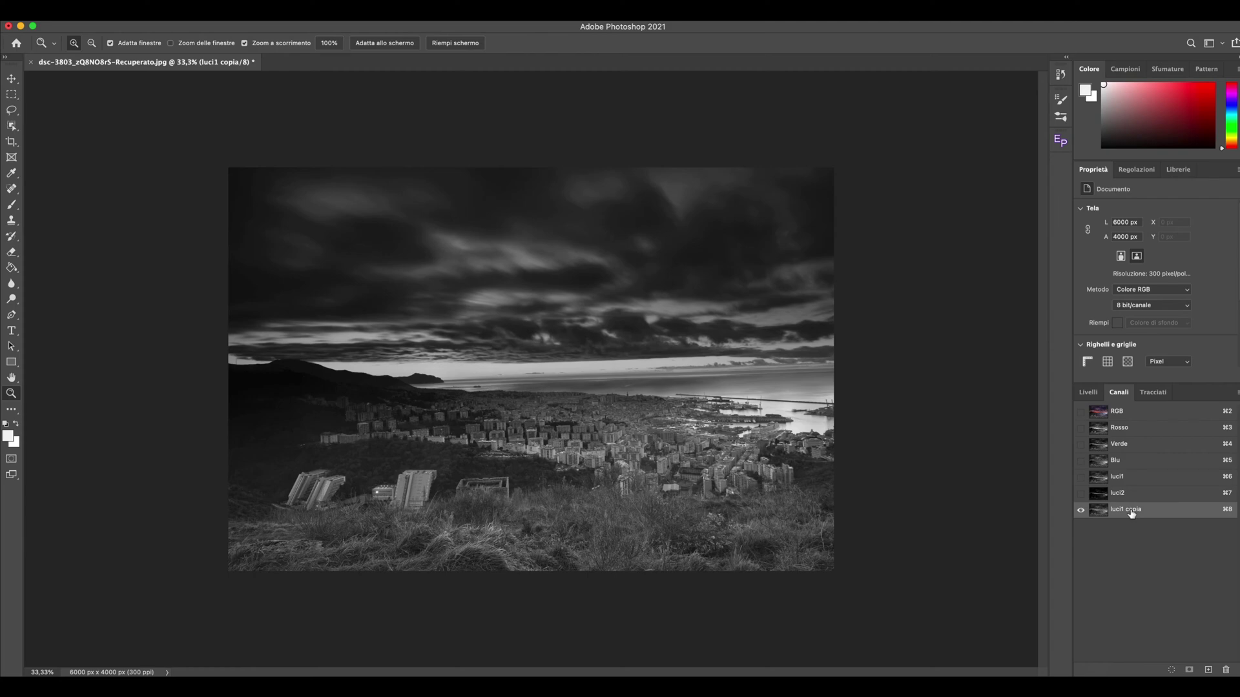
key("super+i")
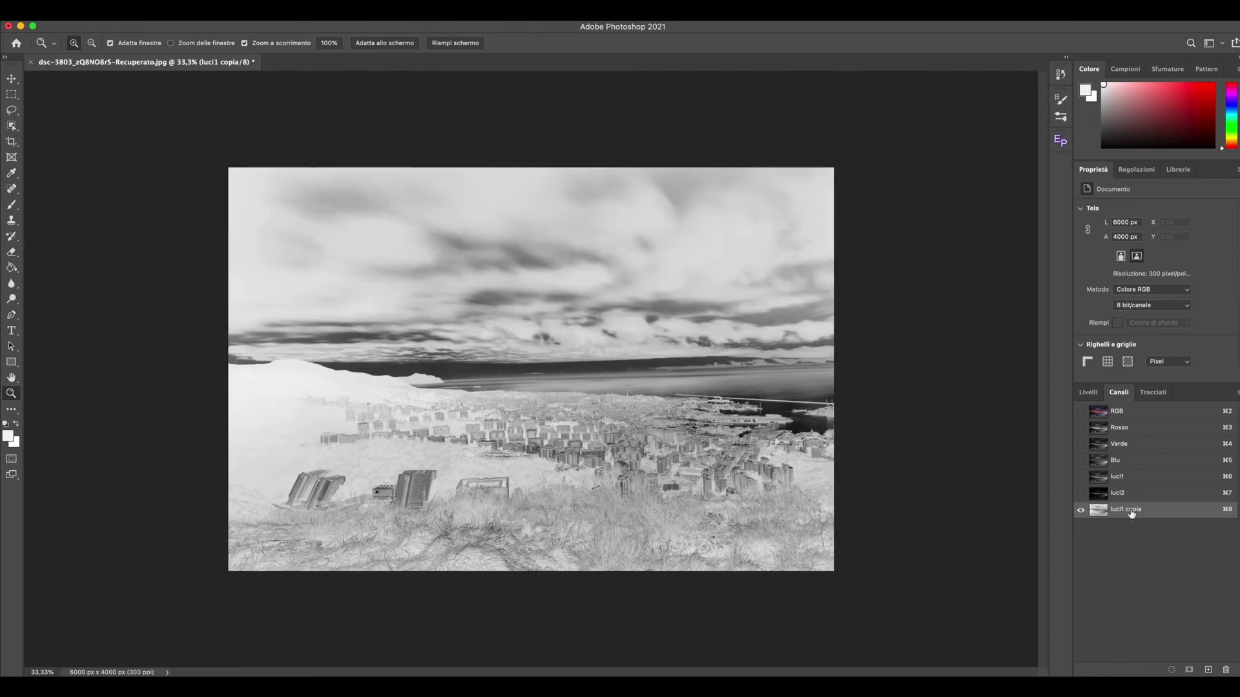
double_click(1131, 511)
type("ombre")
type("1")
key("Return")
left_click(1134, 480)
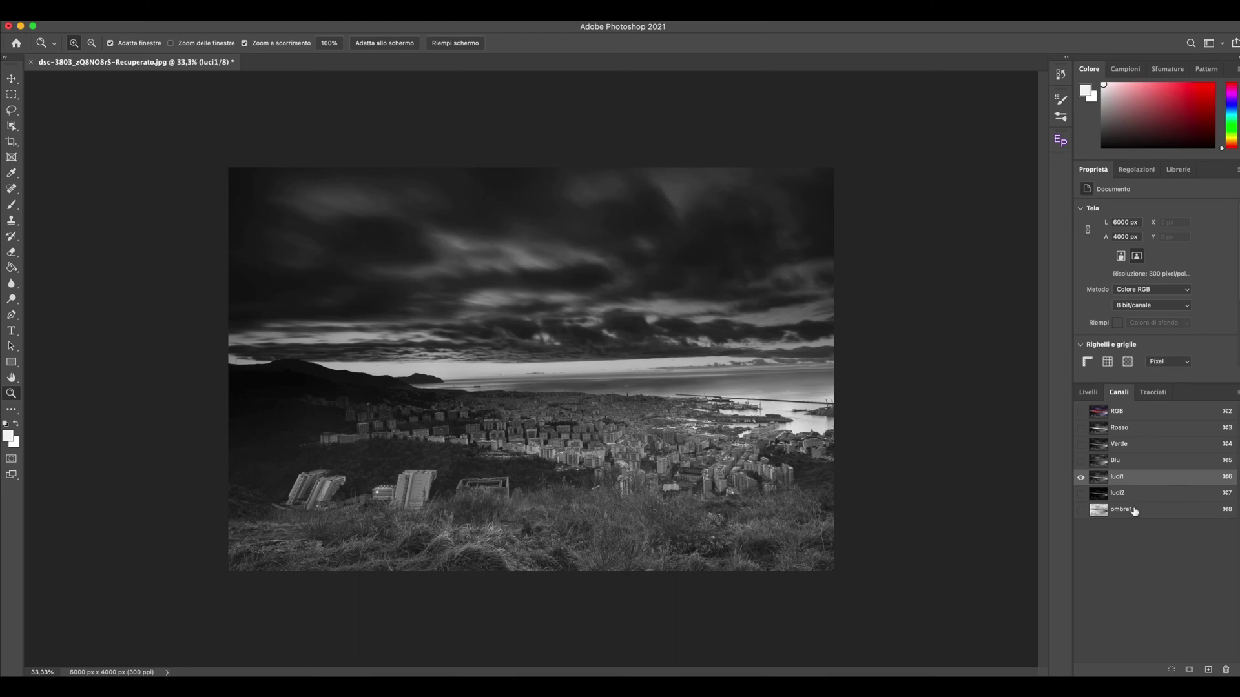
left_click(1135, 510)
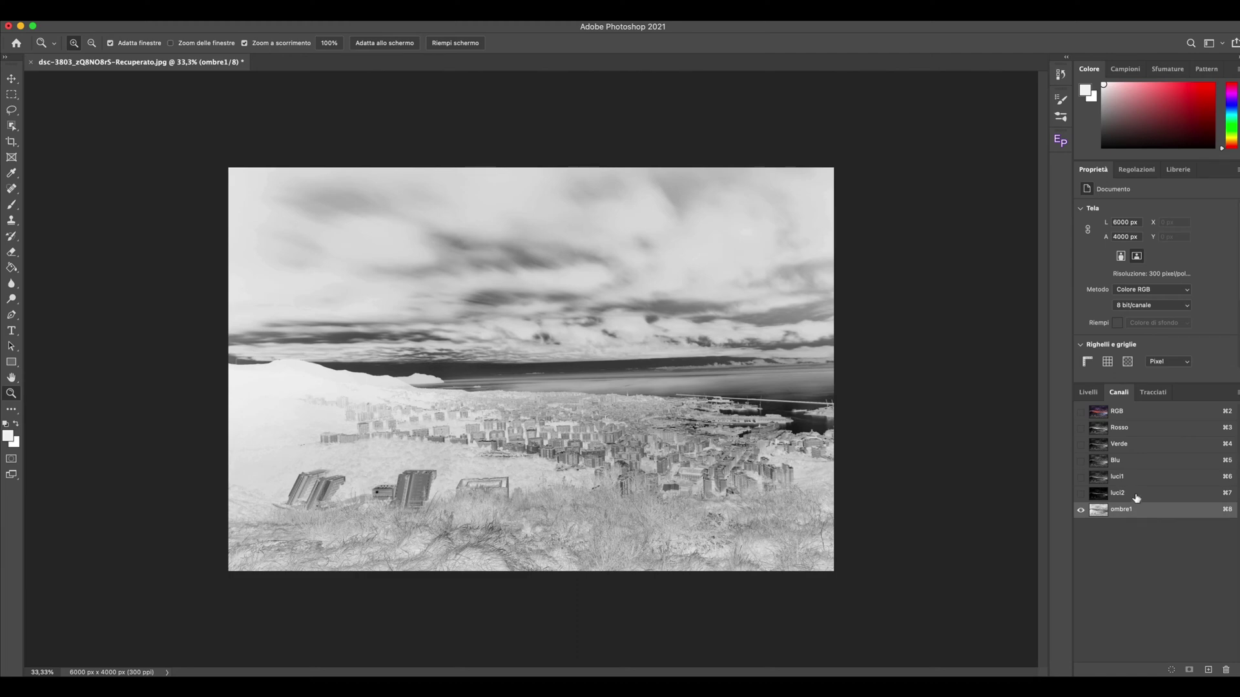
Duplicate luci2, invert the copy, and name it ombre2
left_click(1137, 496)
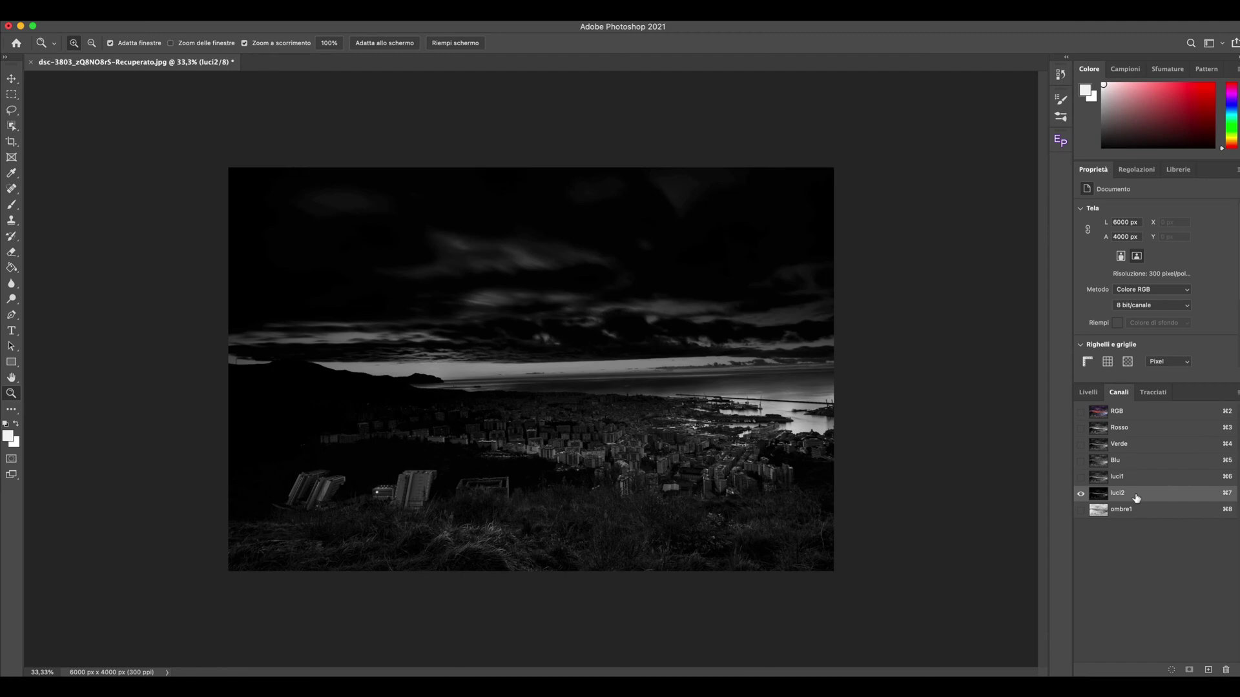
left_click_drag(1136, 495, 1208, 671)
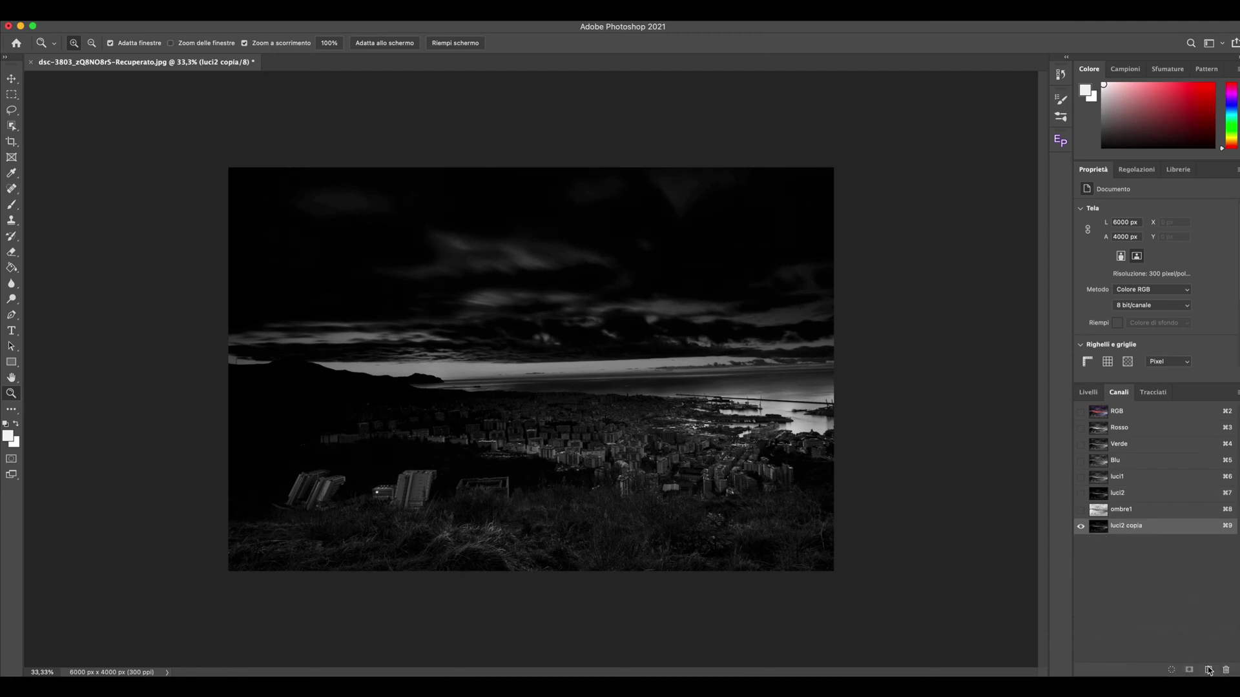
key("super+i")
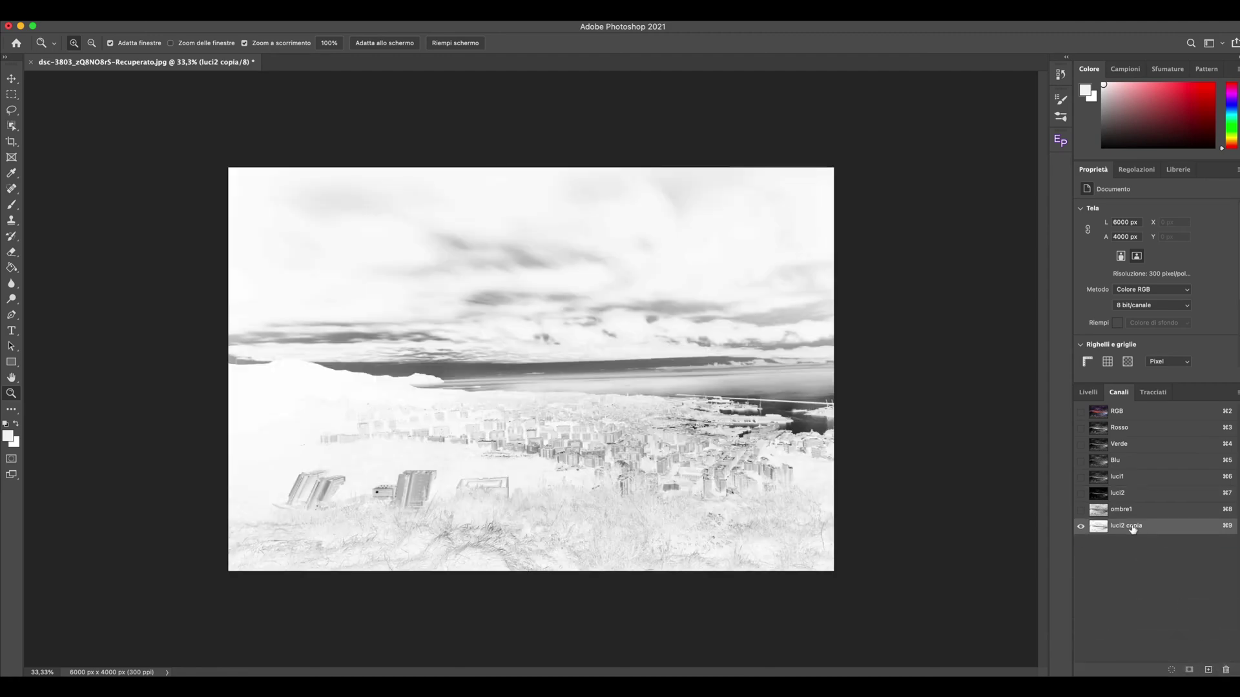
double_click(1127, 525)
type("ombre2")
key("Return")
Intersect the composite luminosity with luci1 and ombre1 for a midtones selection, saving it as Alfa 1
left_click(1128, 415)
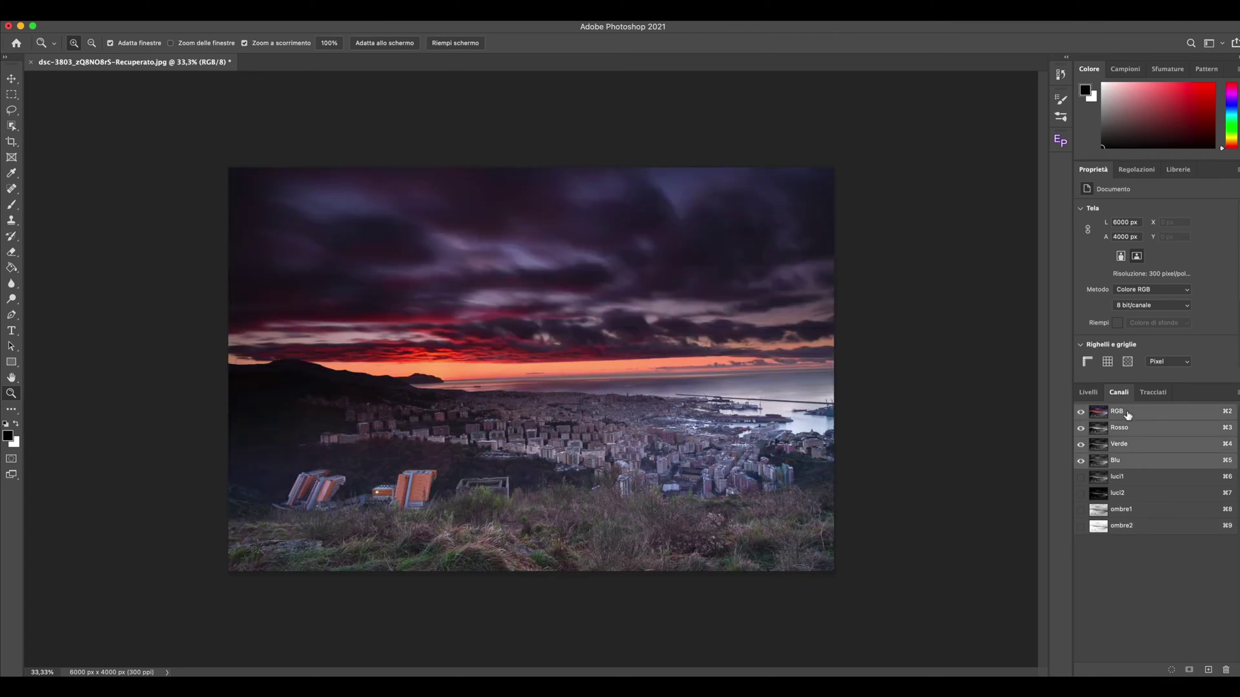
left_click(1129, 415, "ctrl")
left_click_drag(1144, 414, 1153, 481)
left_click(1150, 479, "super")
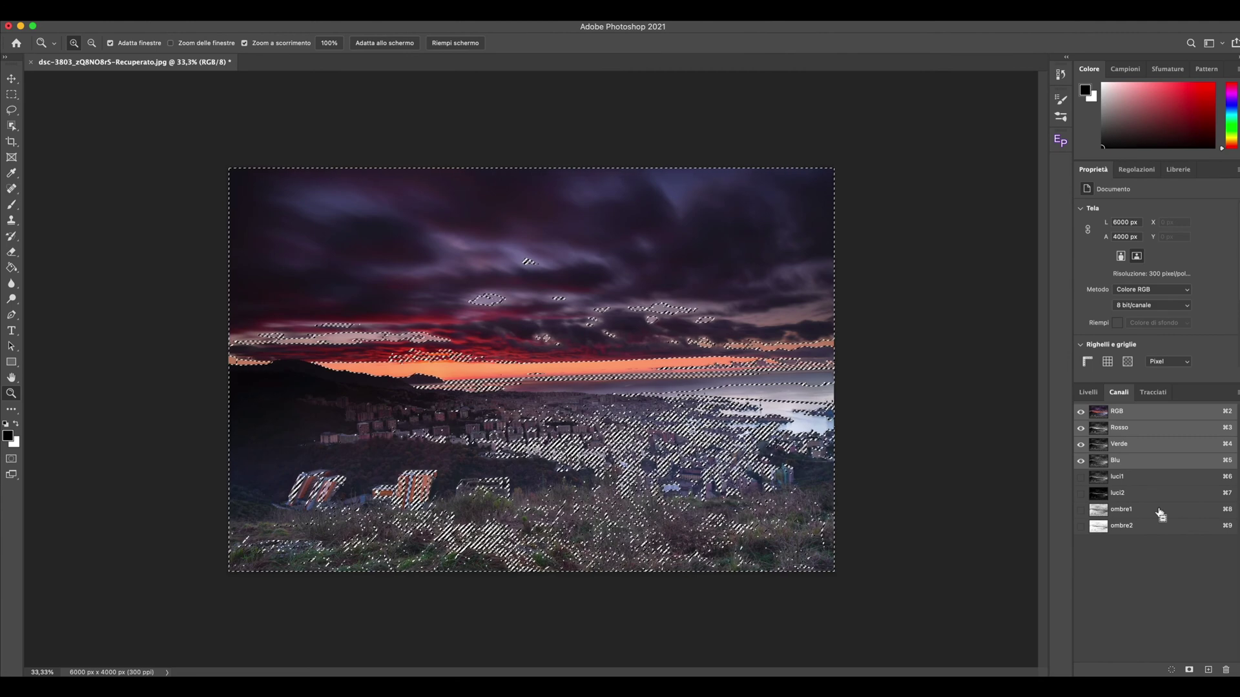
left_click(1161, 515, "super")
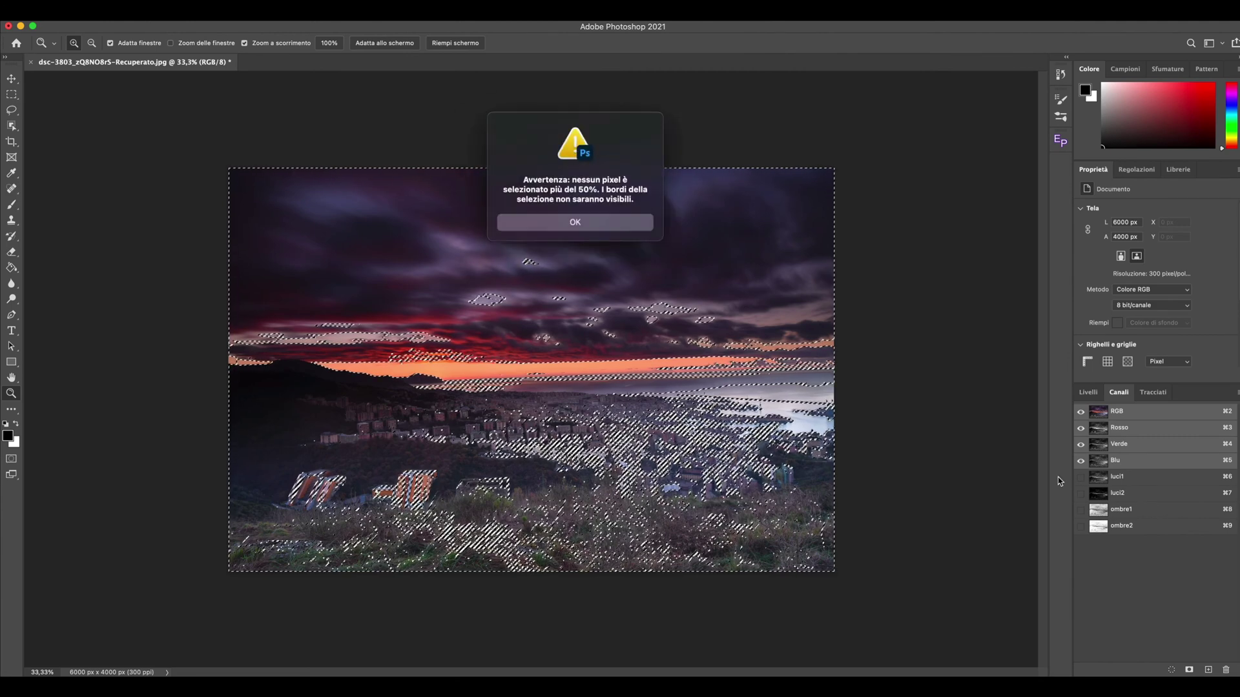
left_click(582, 224)
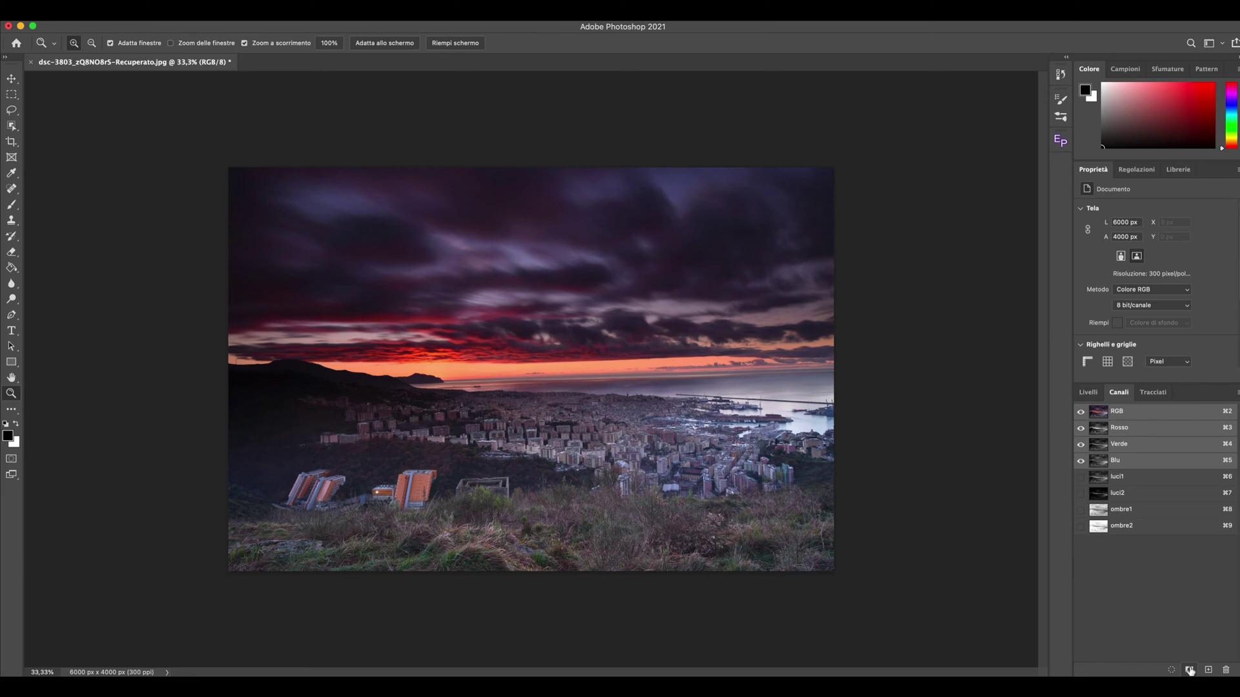
left_click(1190, 672)
left_click(1130, 544)
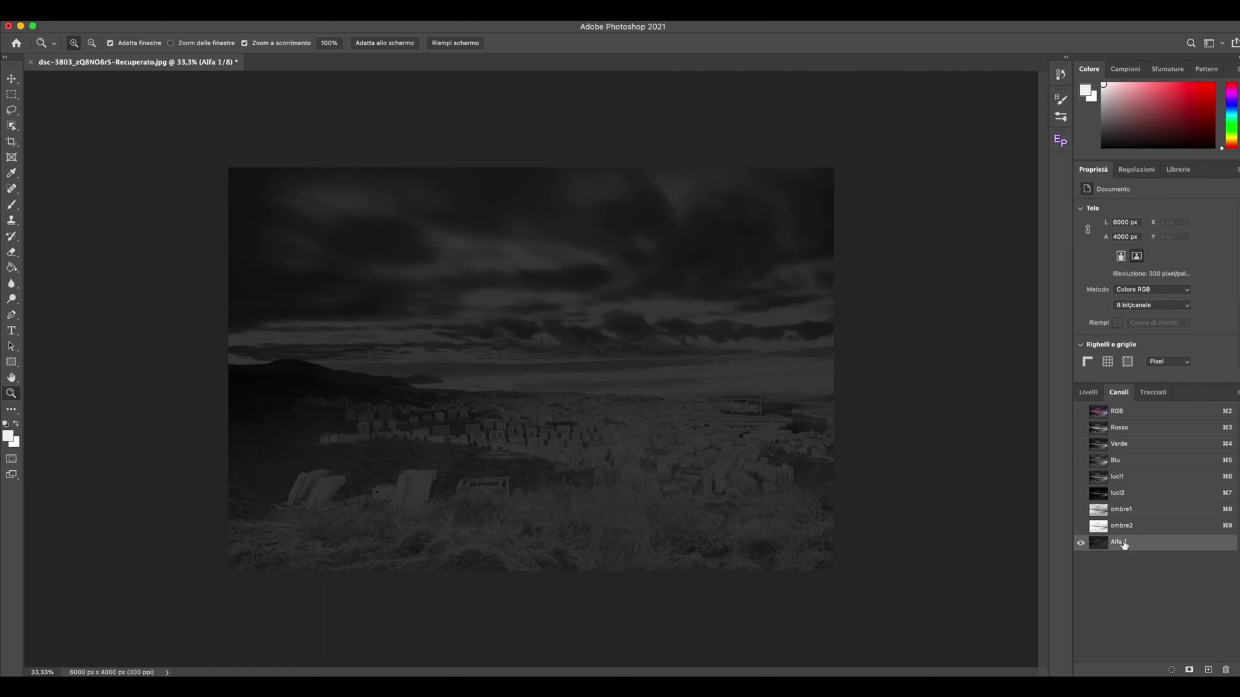
Rename Alfa 1 to mezzitoni1 and hide it to show the full-colour RGB composite
double_click(1118, 543)
type("mezzitoni1")
key("Return")
left_click(1080, 411)
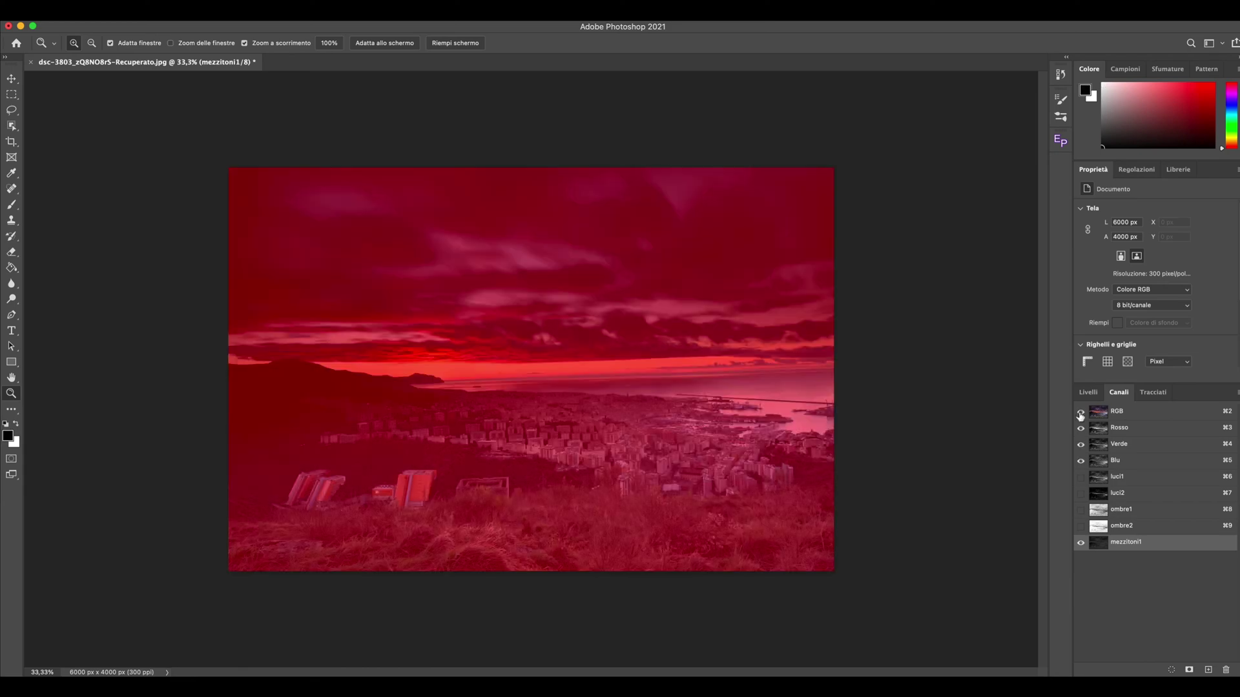
left_click(1081, 543)
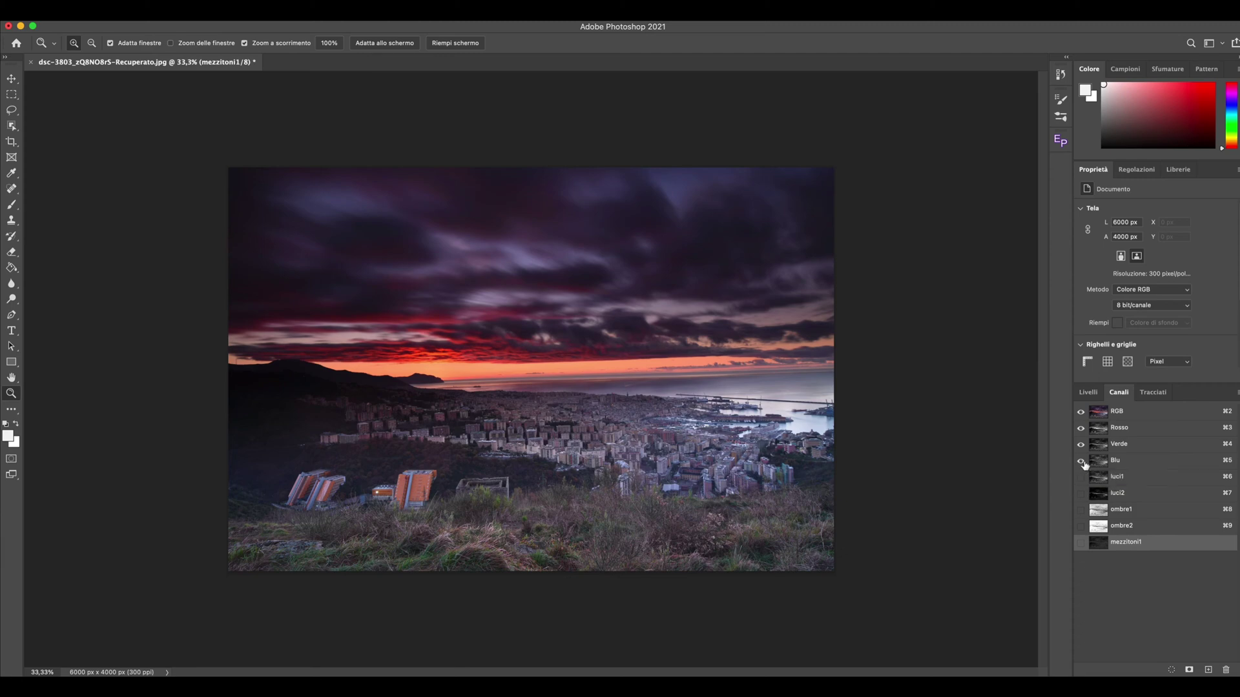
Preview the luci1 and then the luci2 mask channel on their own
left_click(1080, 460)
left_click(1080, 460)
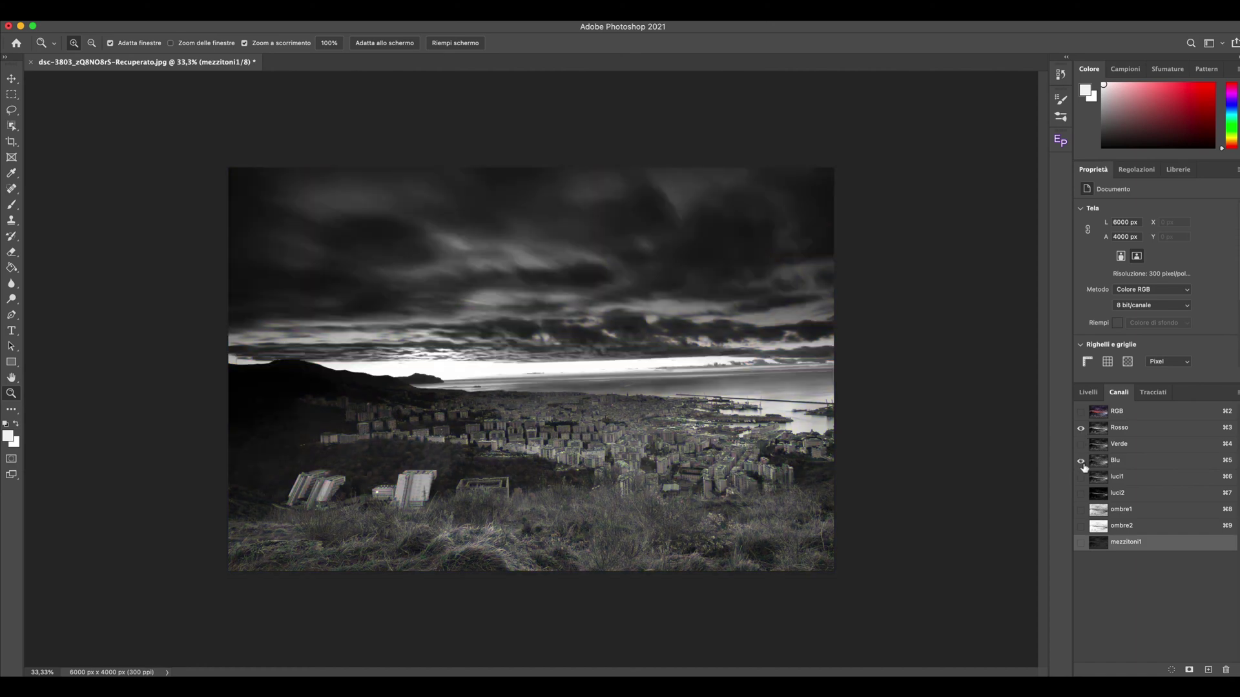
left_click(1080, 477)
left_click(1080, 460)
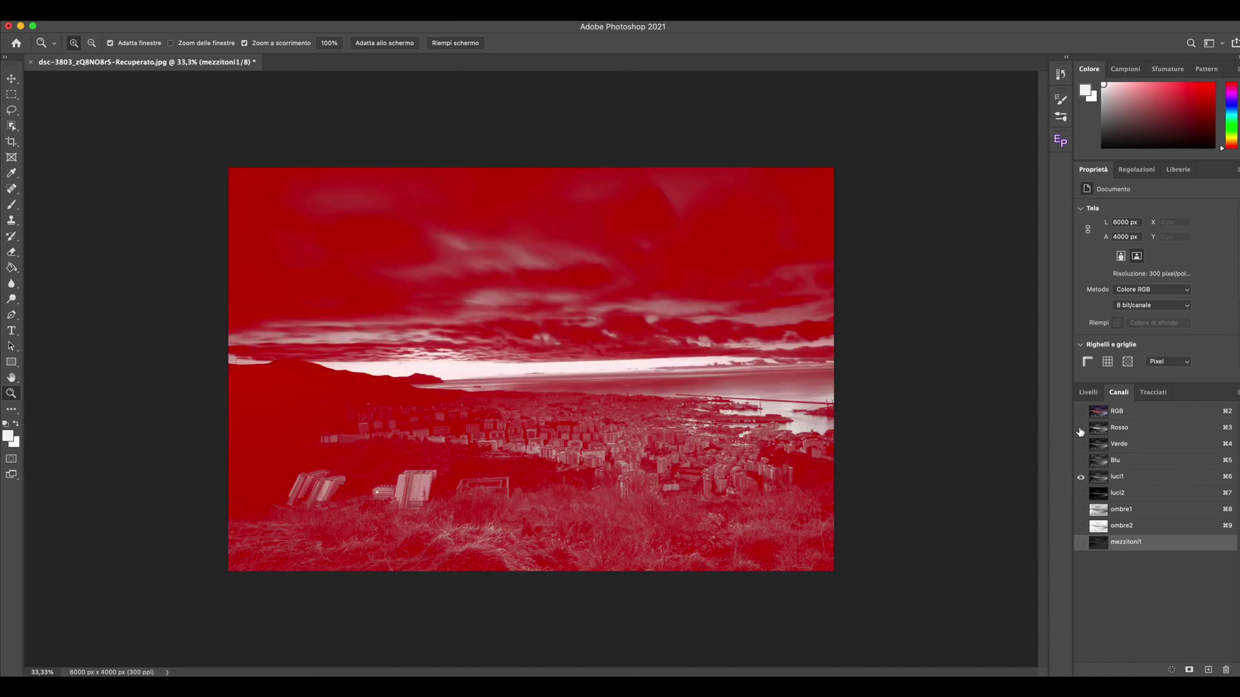
left_click(1081, 428)
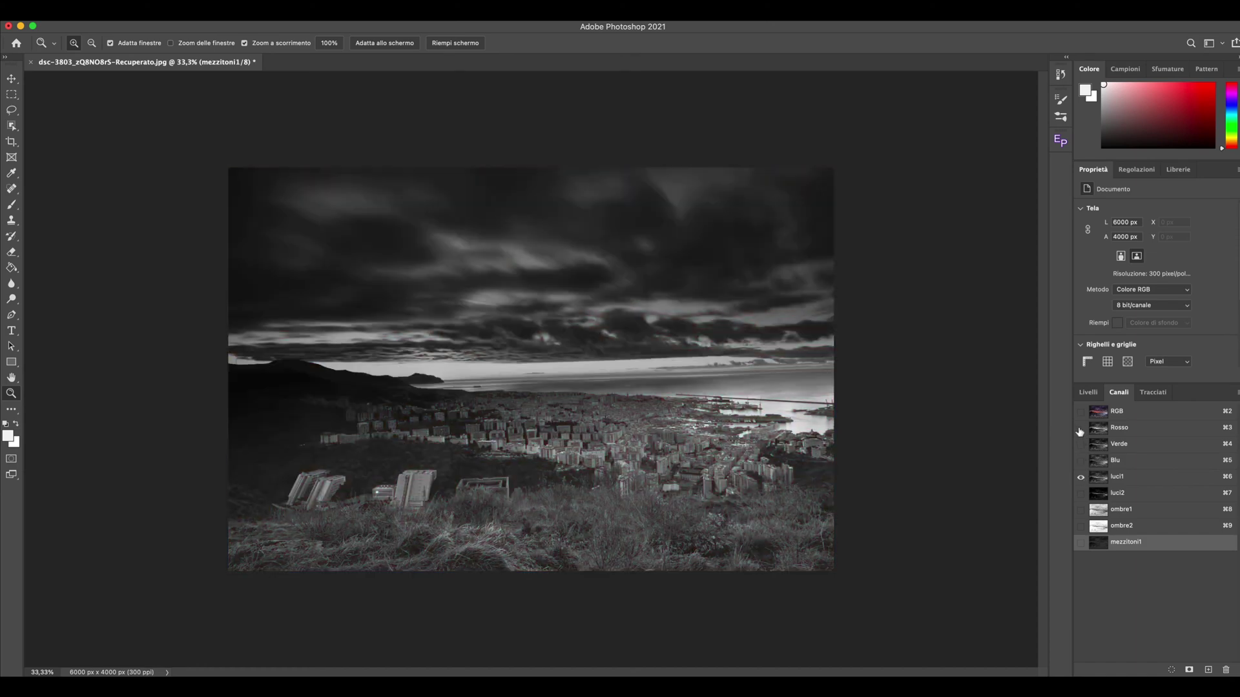
left_click(1081, 493)
left_click(1080, 478)
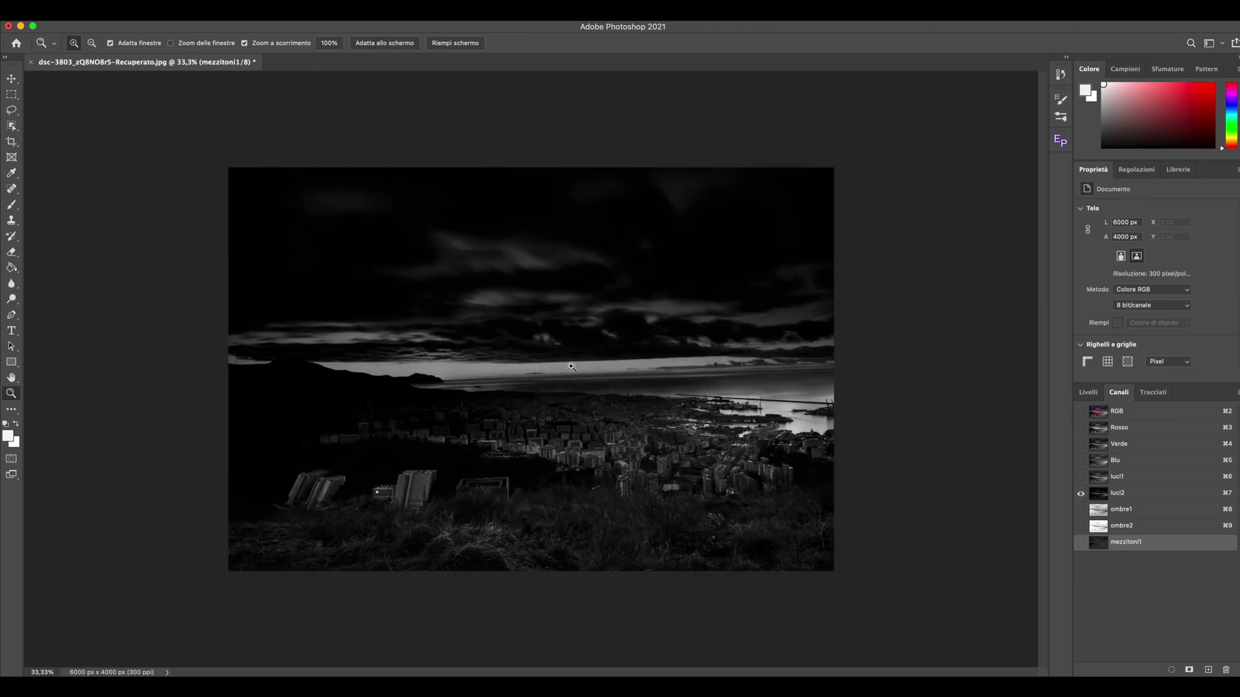
Load the luci2 highlights channel as the active selection and return to the Livelli panel
key("super+7")
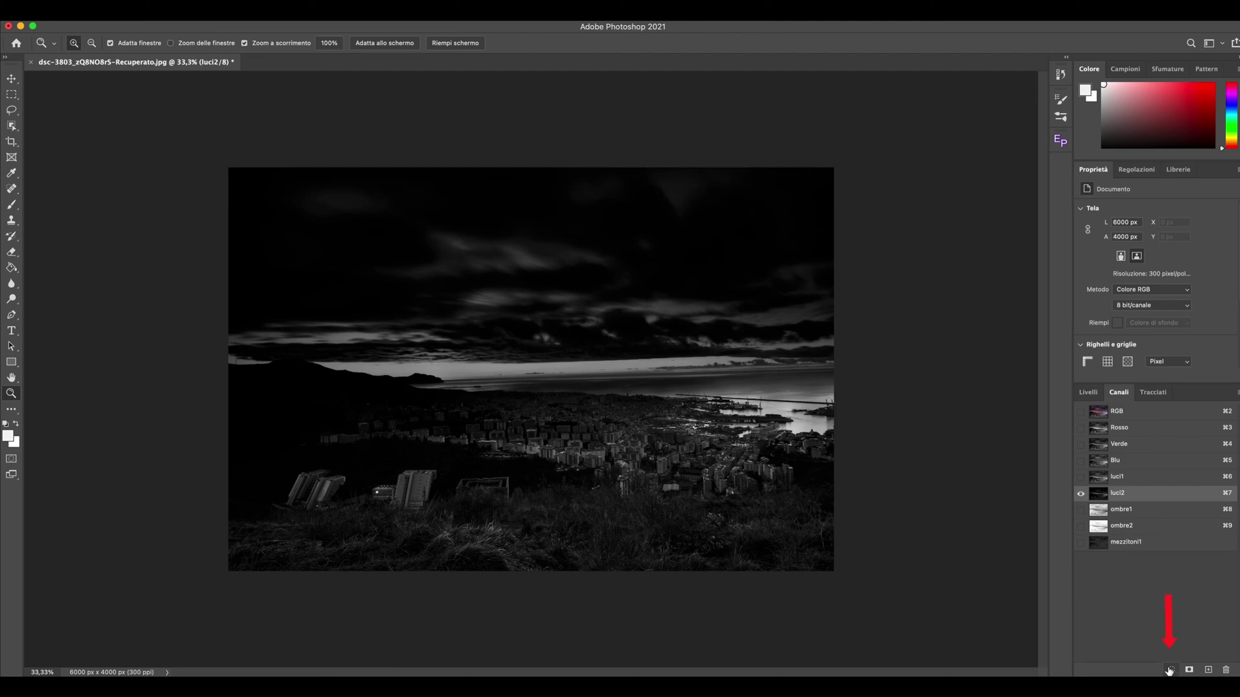
left_click(1170, 670)
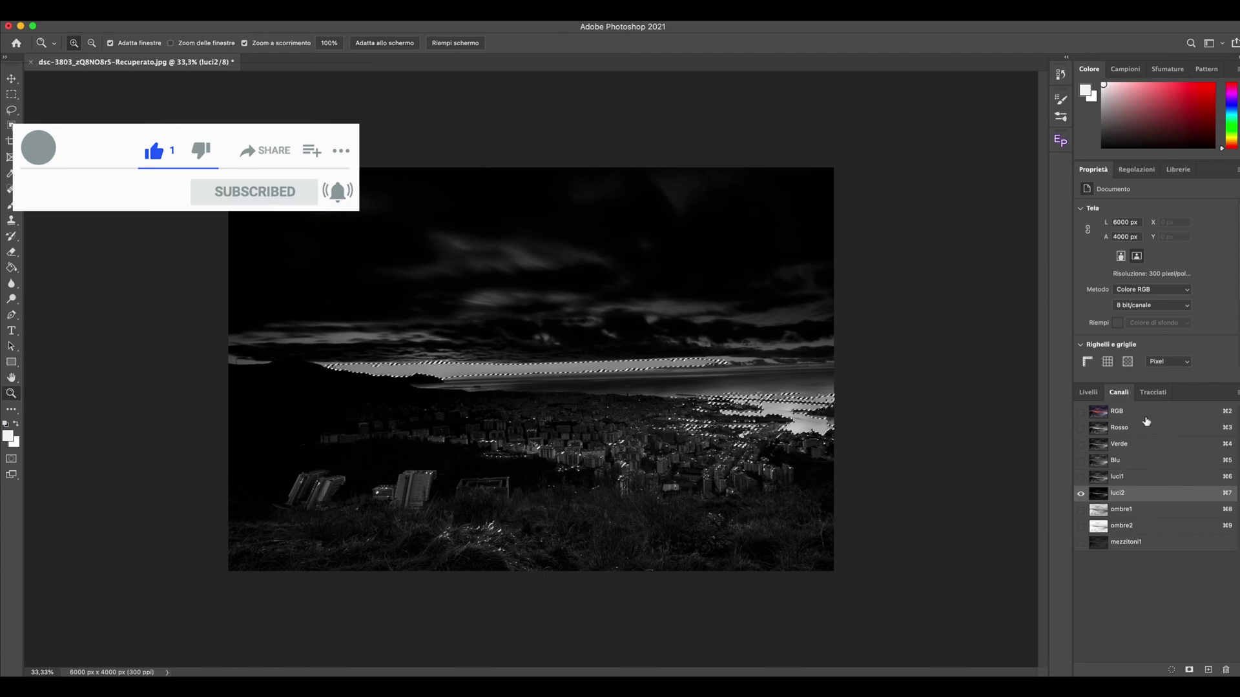
left_click(1088, 393)
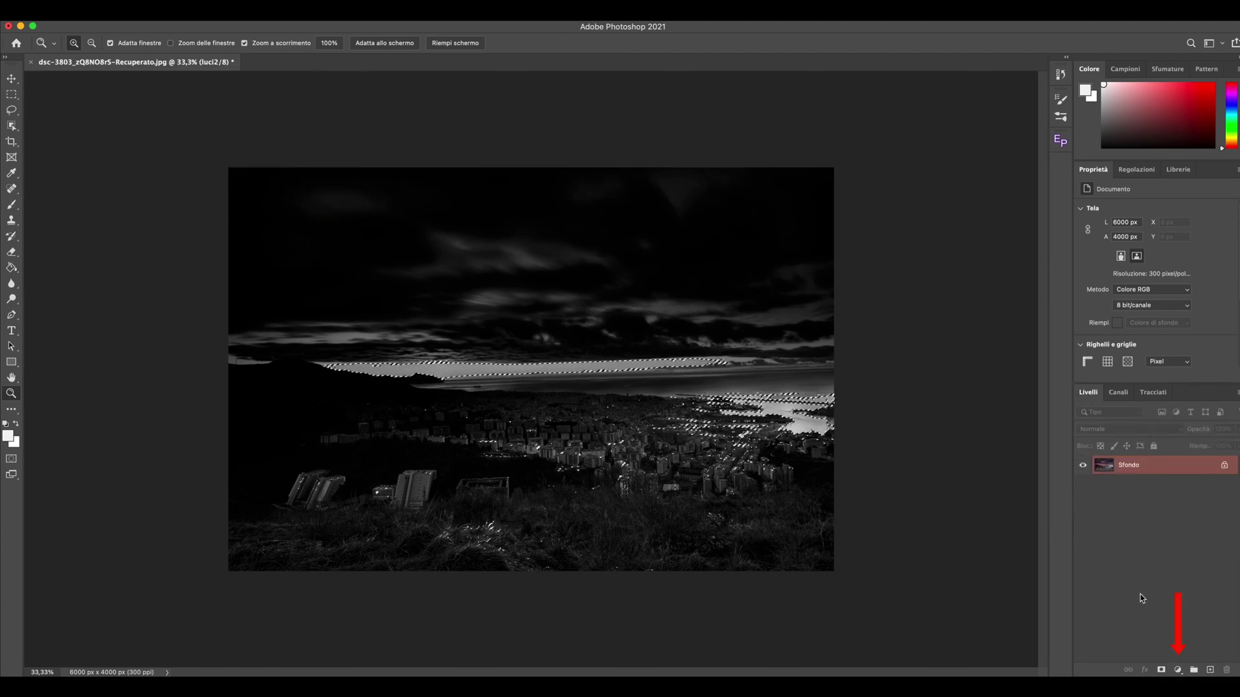
Add an Esposizione exposure adjustment layer above Sfondo, masked by the luci2 selection
left_click(1177, 670)
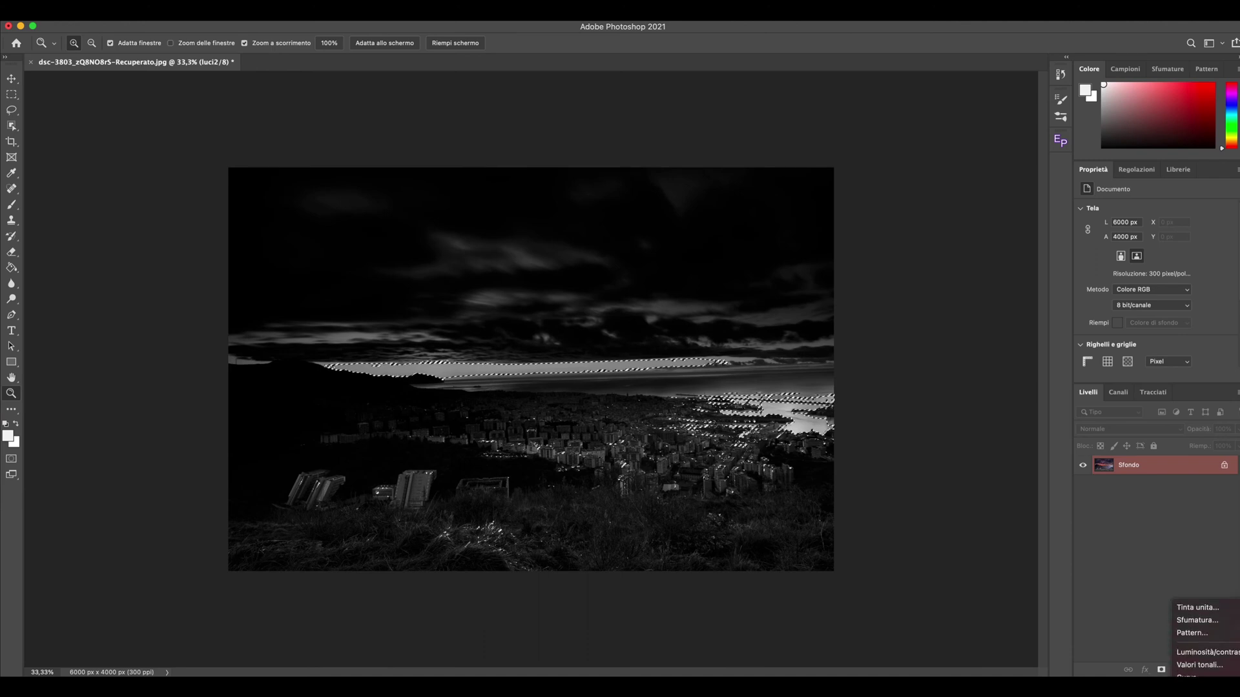
left_click(1194, 690)
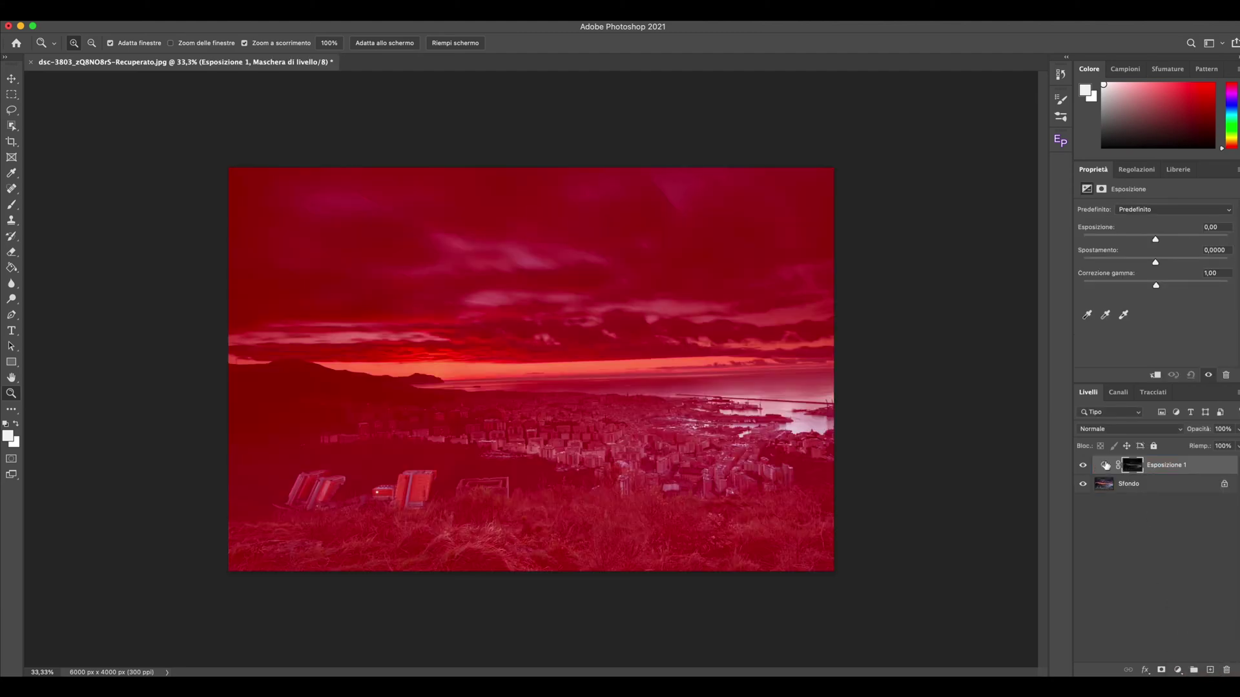
left_click(1115, 390)
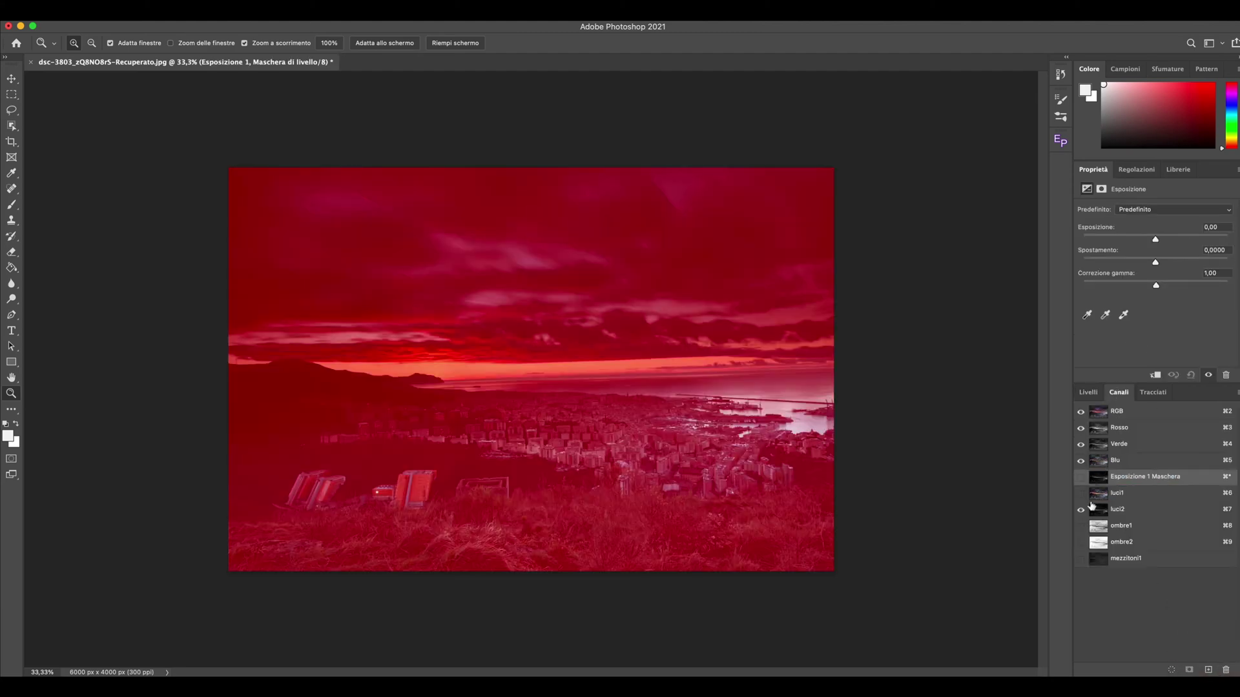
left_click(1081, 509)
left_click(1094, 394)
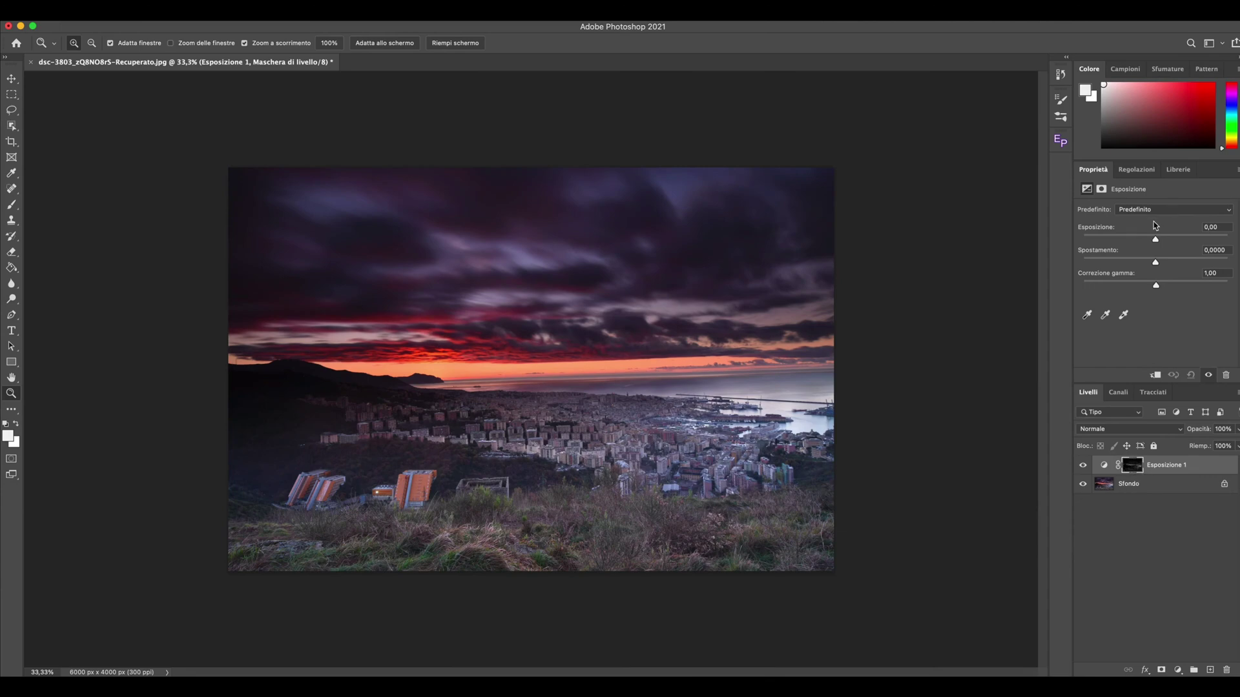
Set the Esposizione 1 exposure to about -0,22 to darken the highlights
mouse_move(1156, 241)
left_mouse_down()
mouse_move(1216, 238)
mouse_move(1203, 239)
left_mouse_up()
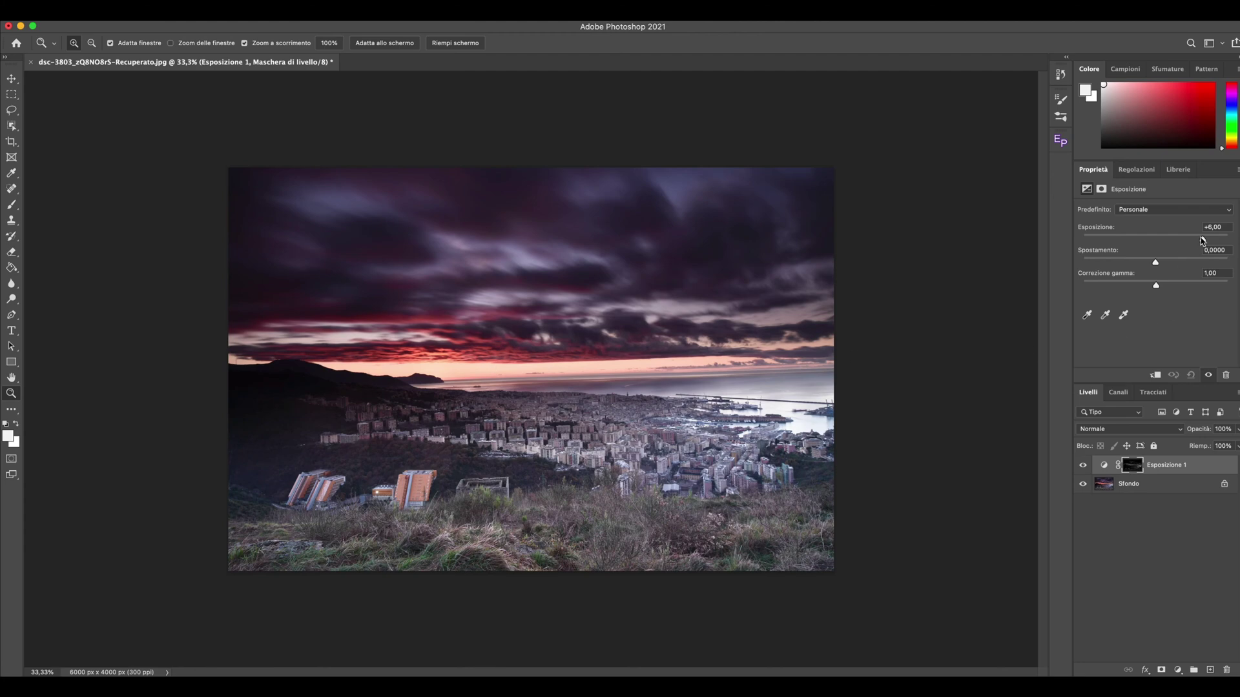
left_click_drag(1156, 246, 1098, 244)
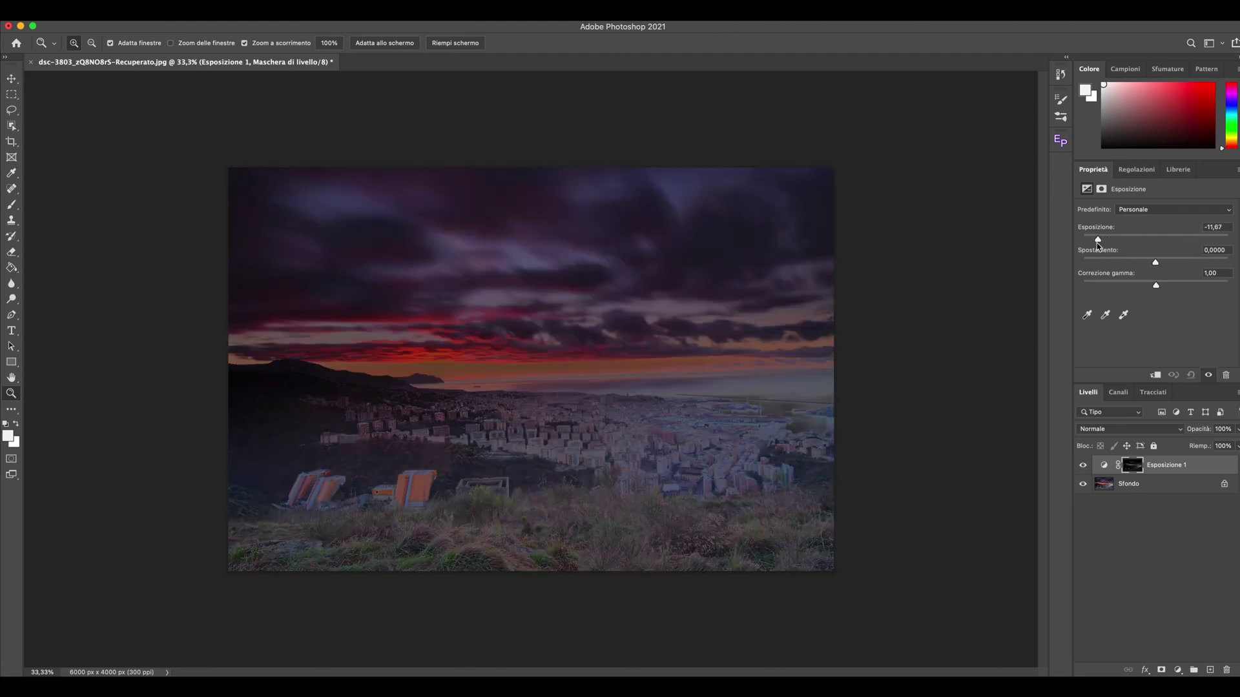
left_click_drag(1096, 243, 1114, 241)
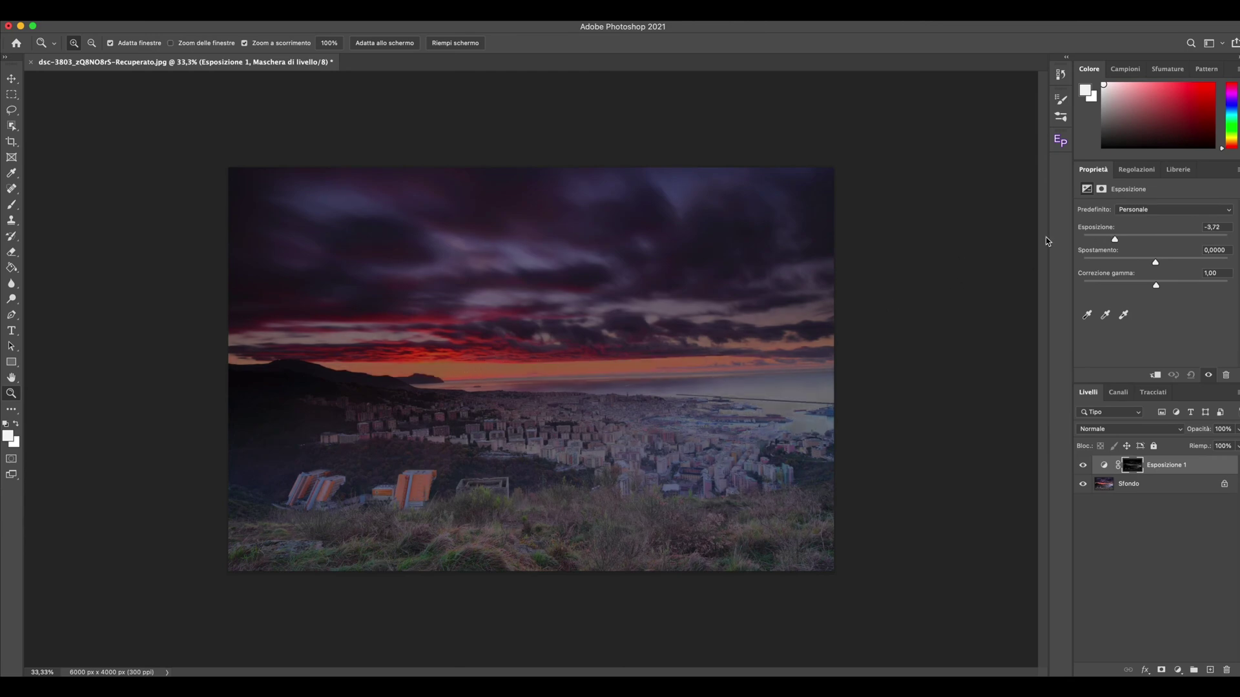
left_click_drag(1115, 241, 1141, 240)
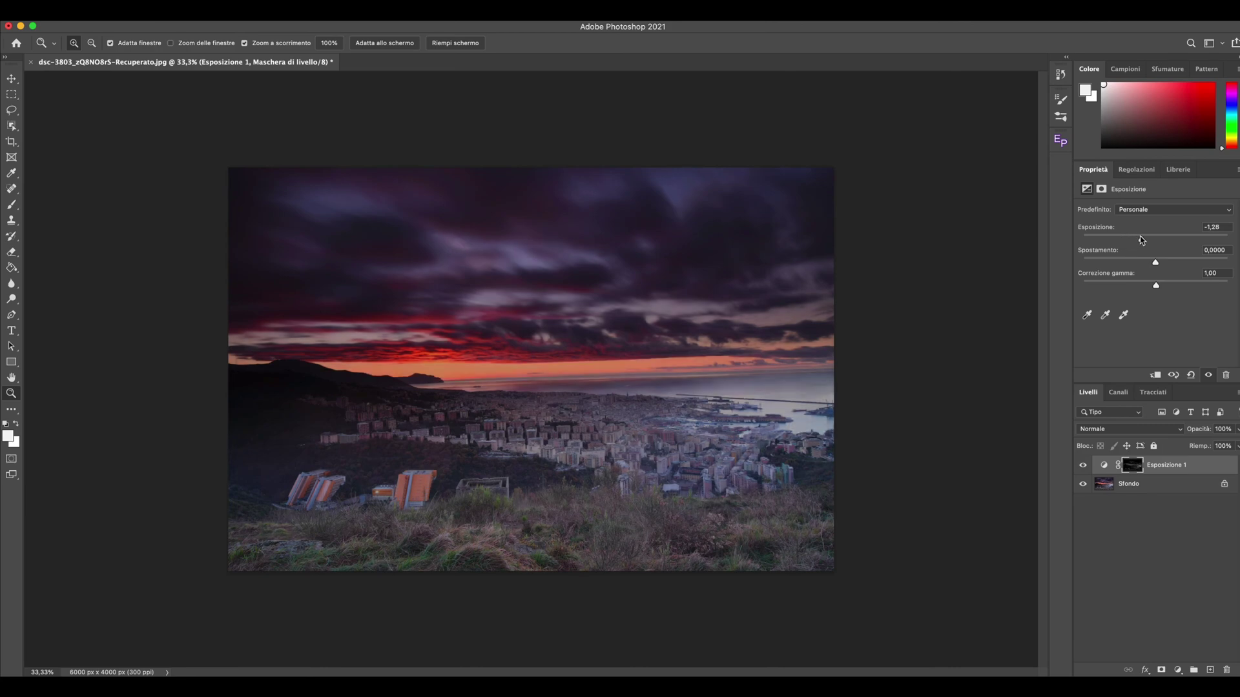
mouse_move(1141, 240)
left_mouse_down()
mouse_move(1129, 241)
mouse_move(1153, 240)
left_mouse_up()
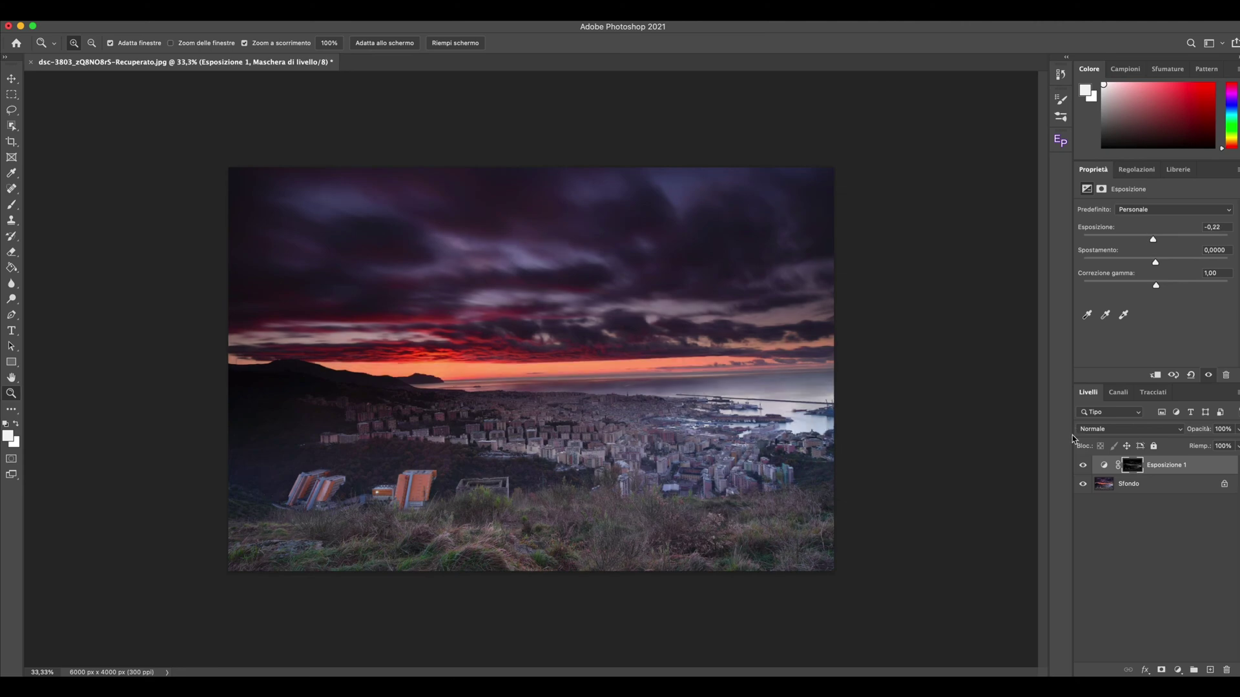
Toggle Esposizione 1's visibility to compare before and after, then view the Canali list
left_click(1083, 469)
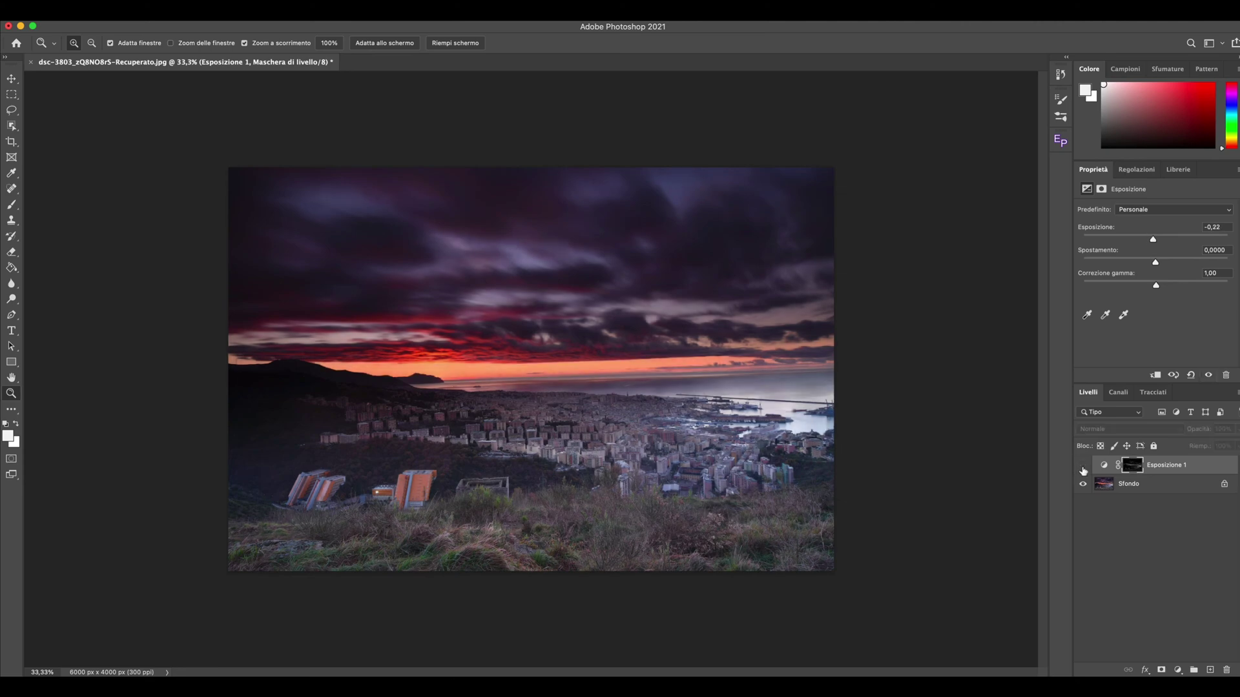
left_click(1083, 467)
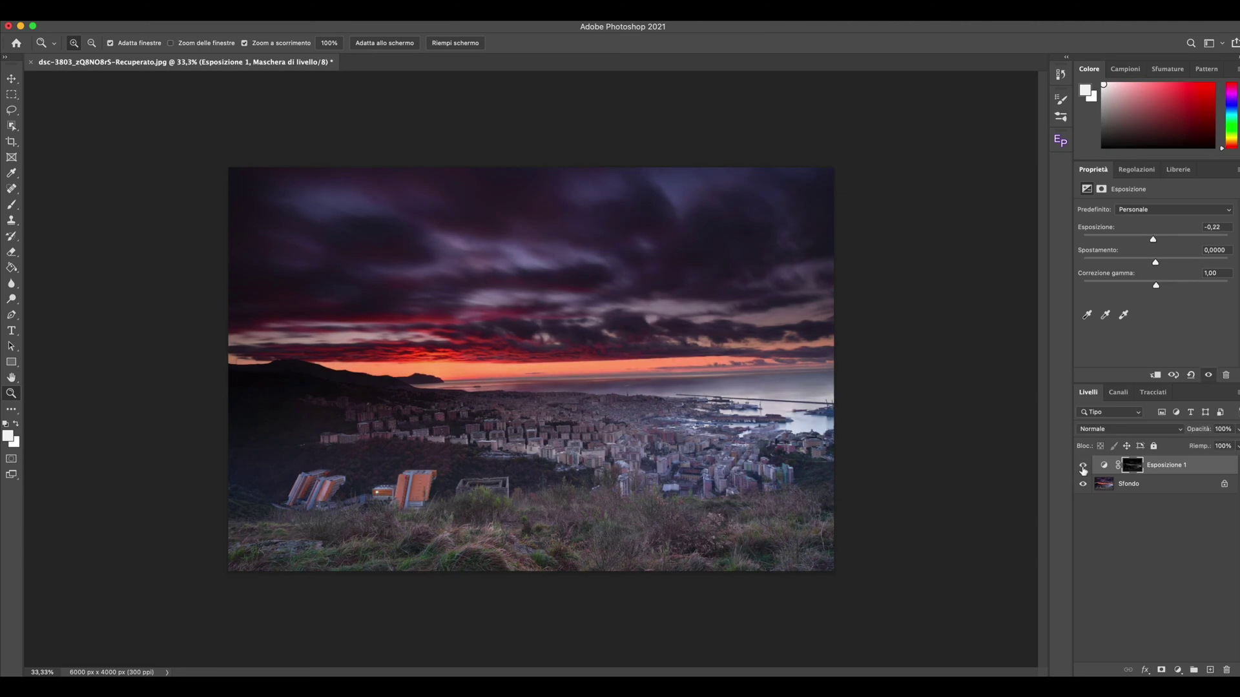
left_click(1083, 468)
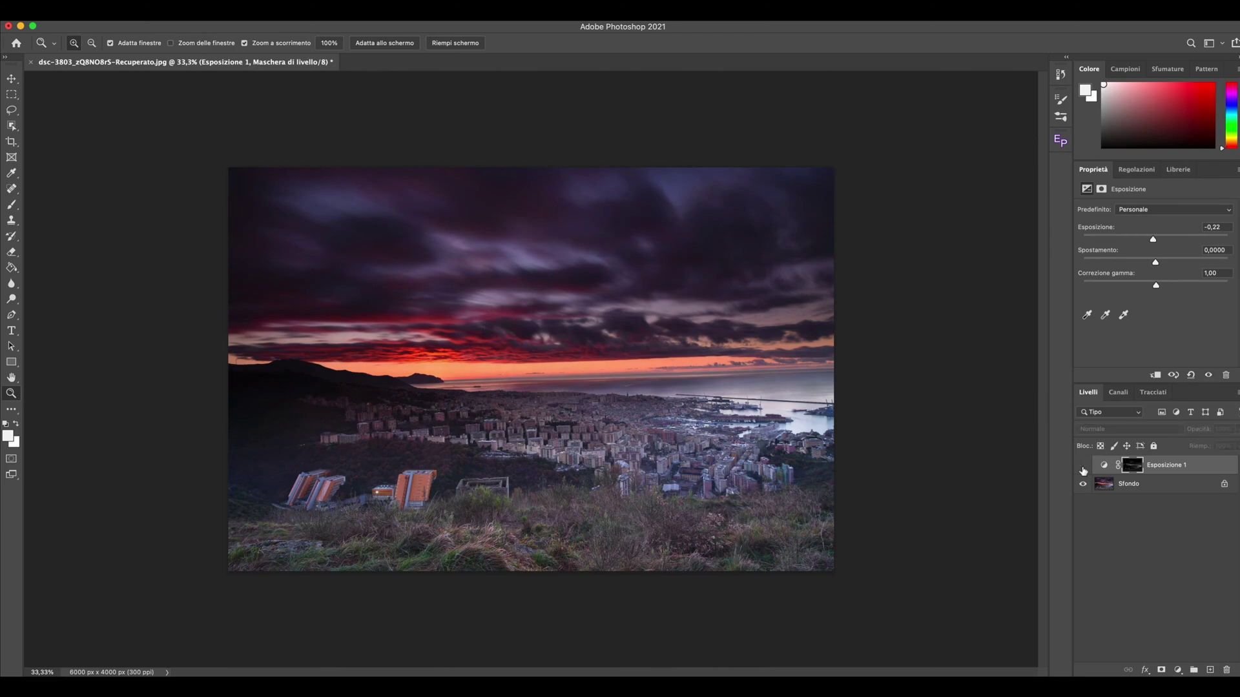
left_click(1083, 468)
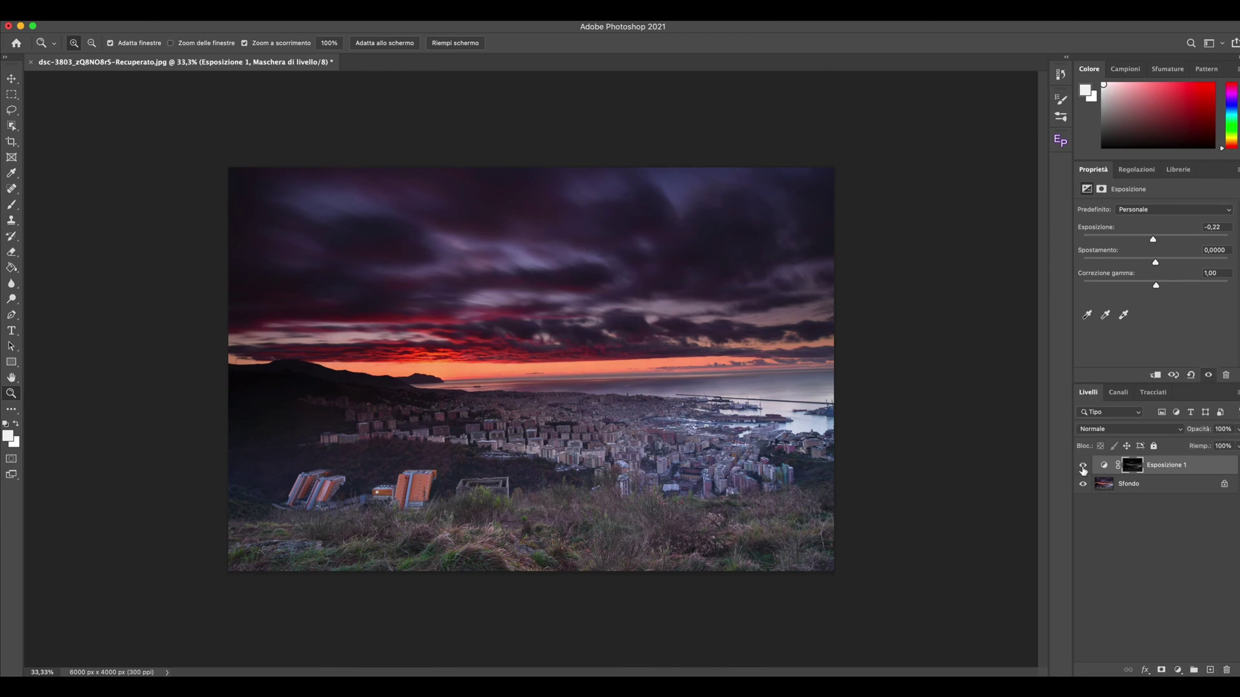
left_click(1118, 392)
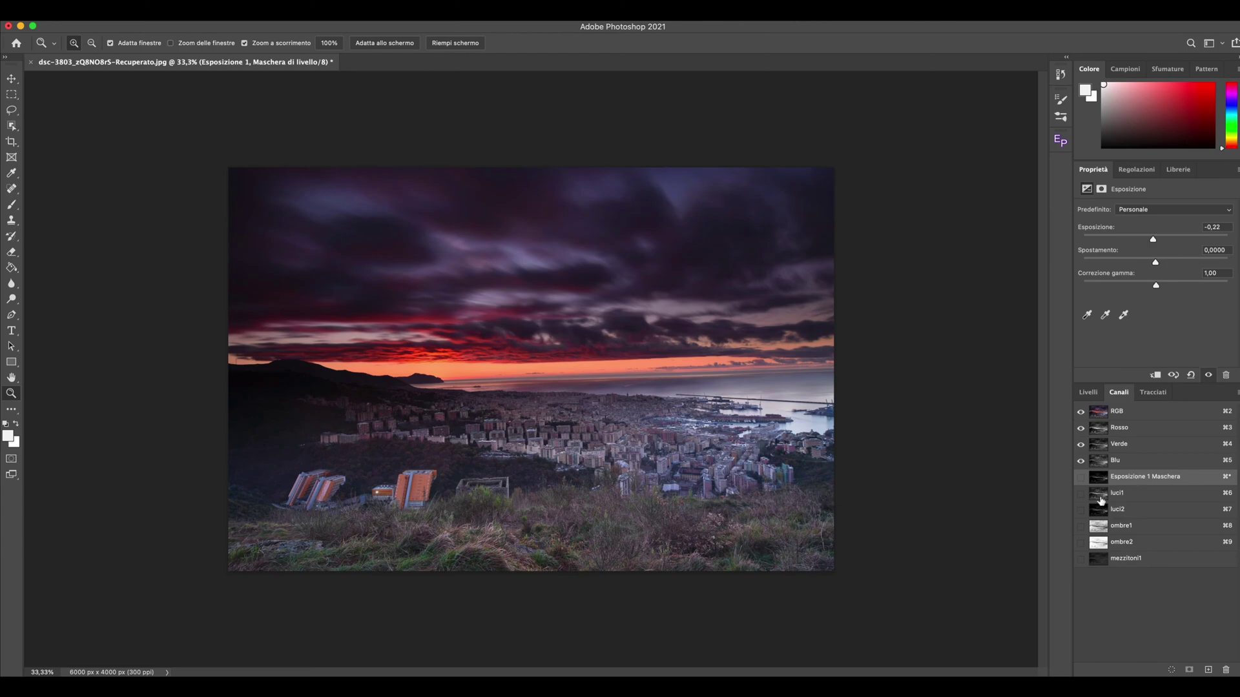
Load the ombre1 shadows channel as a selection and add Exposure layer Esposizione 2
left_click(1120, 527)
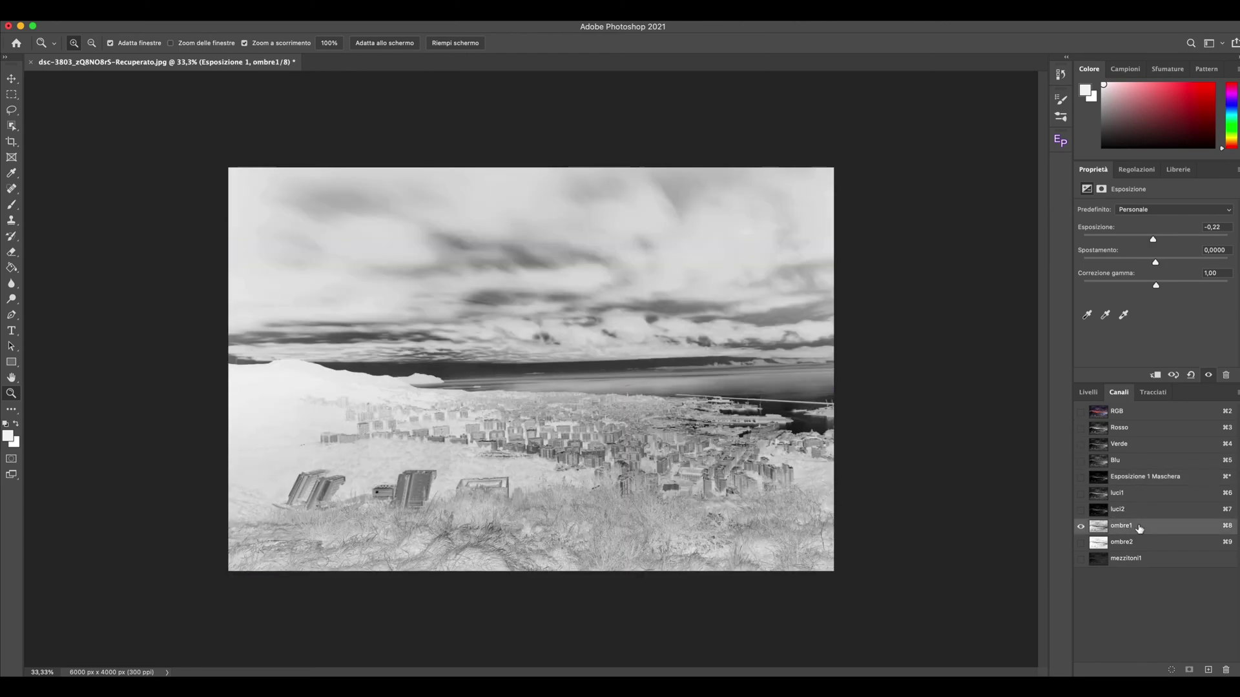
left_click(1171, 670)
left_click(1089, 392)
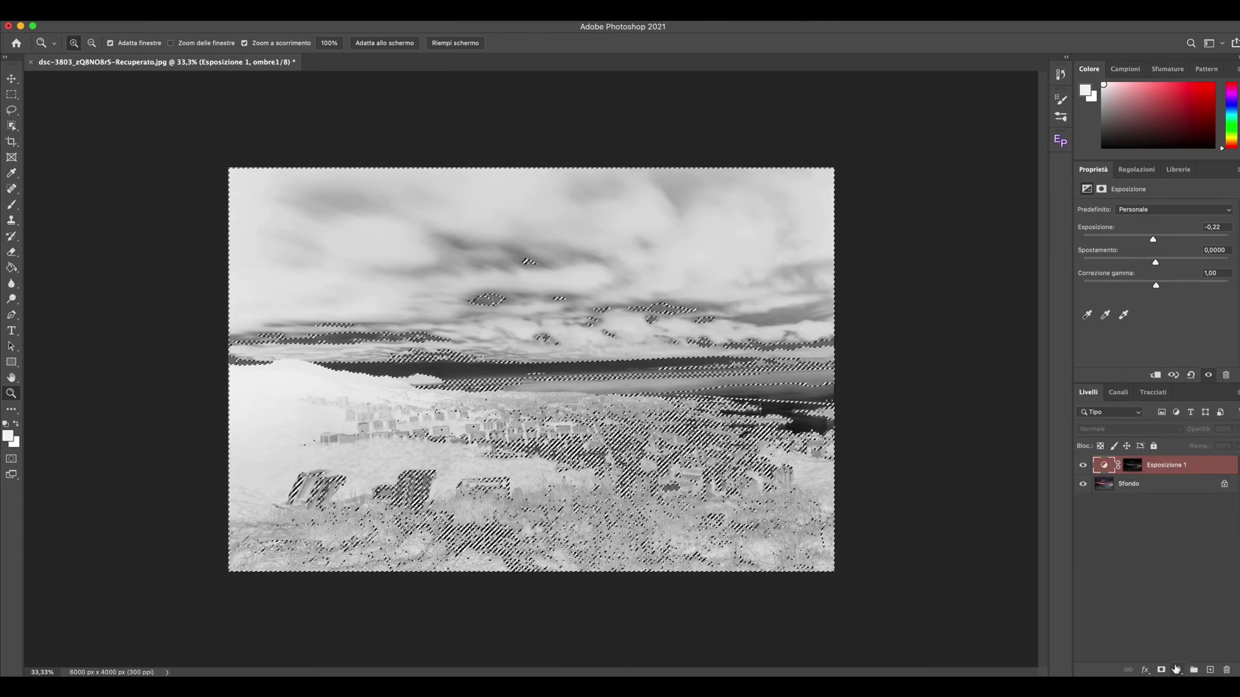
left_click(1177, 670)
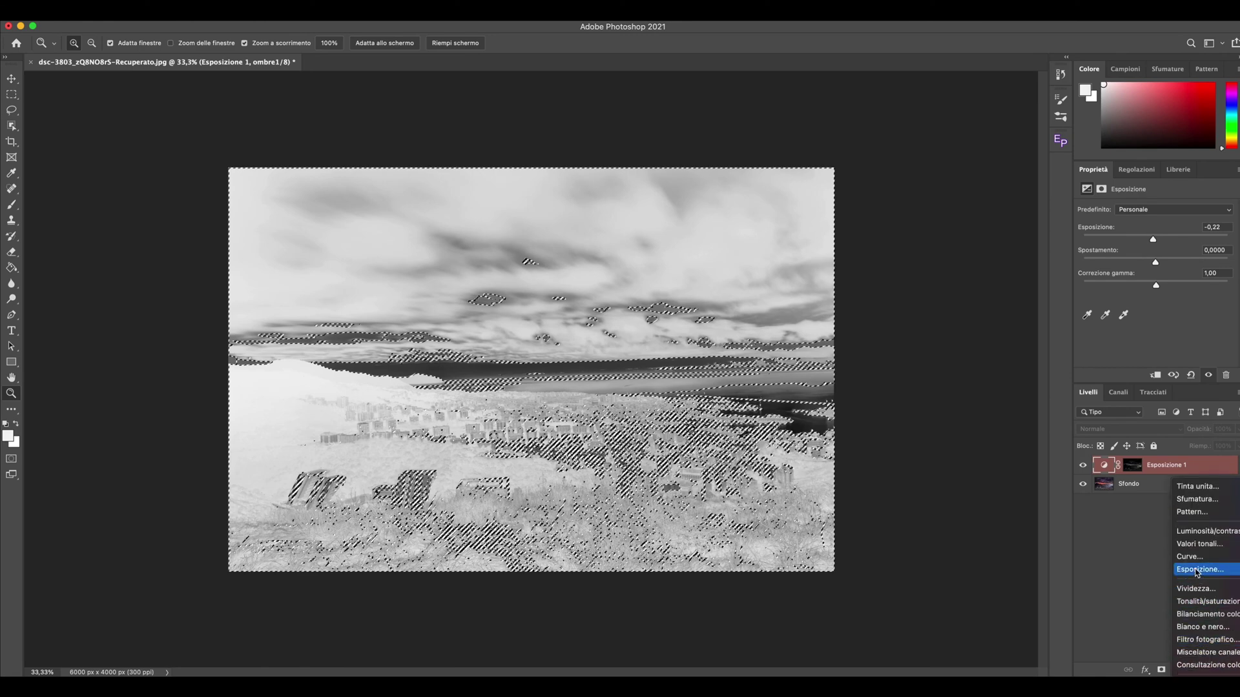
left_click(1197, 571)
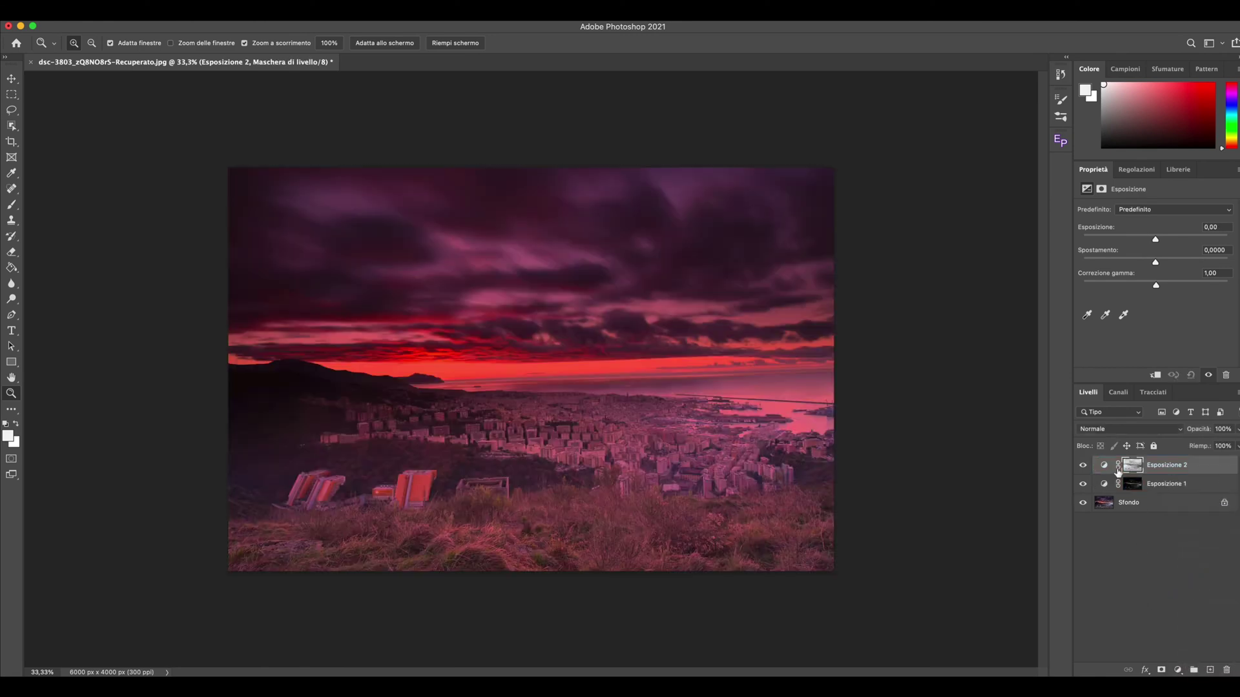
Check the saved luminosity channels, then return to the Layers panel
left_click(1118, 392)
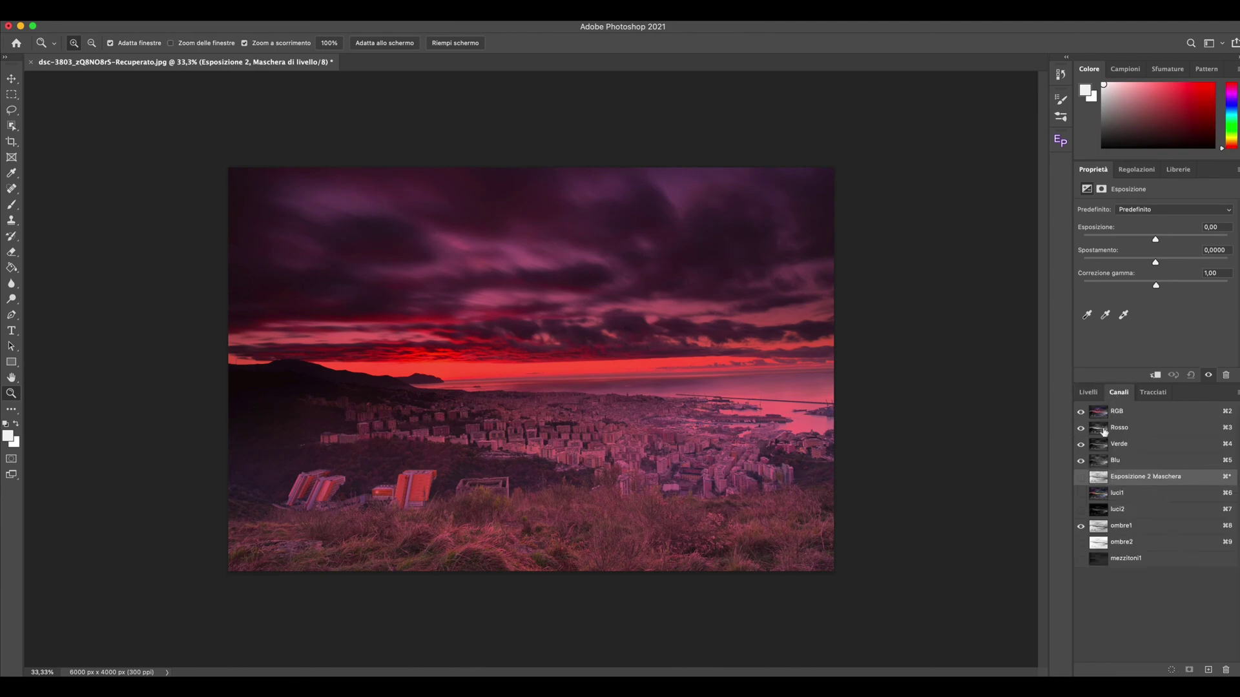
left_click(1082, 527)
left_click(1088, 392)
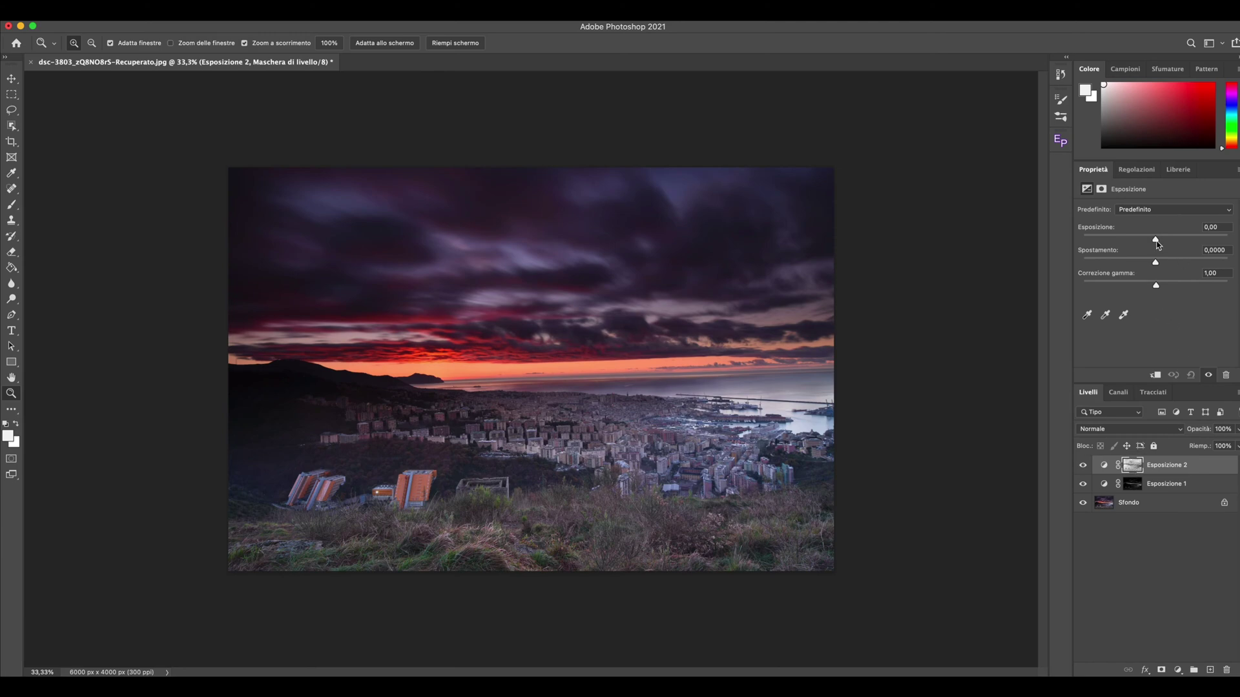
Try exposure values +2,56, +1,33 and +2,33, then delete the Esposizione 2 layer
left_click_drag(1156, 239, 1183, 240)
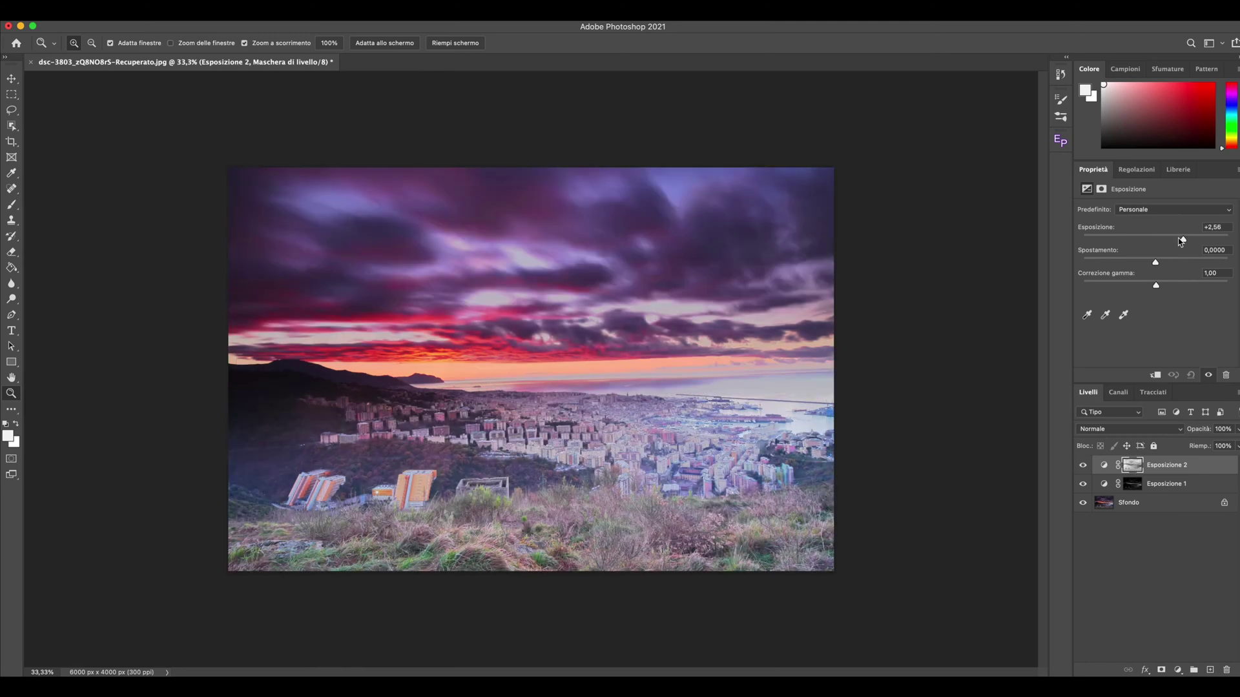
left_click_drag(1181, 240, 1171, 240)
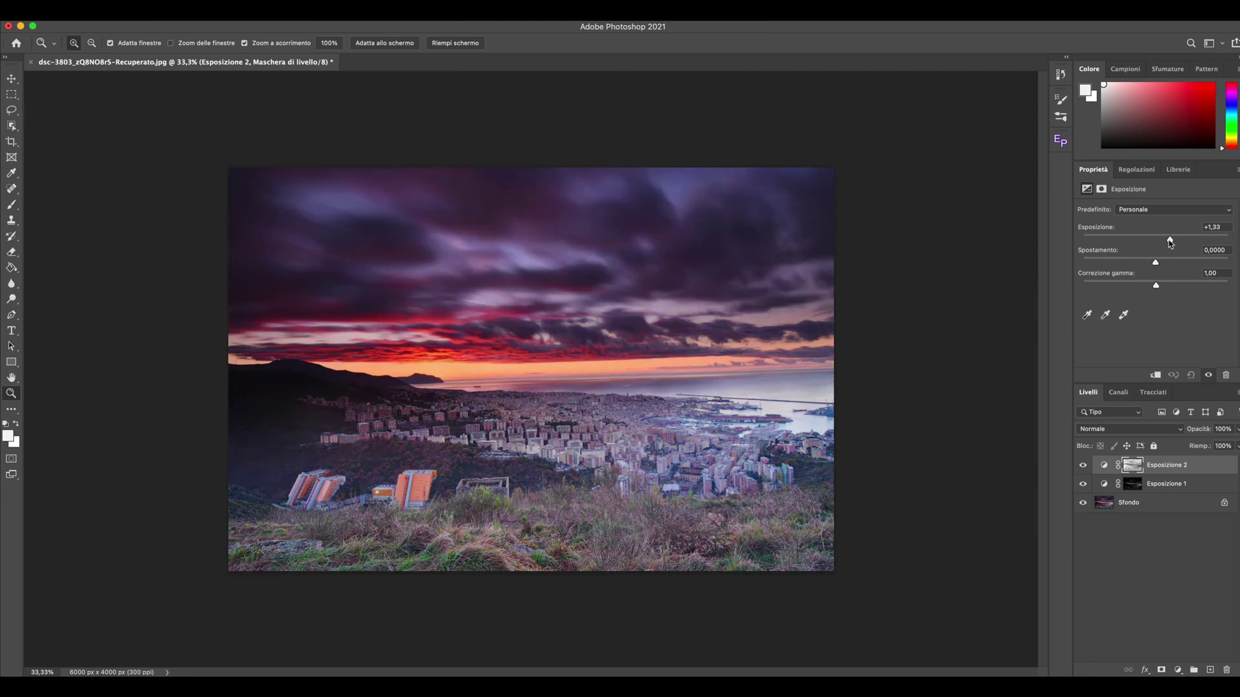
left_click_drag(1172, 240, 1163, 241)
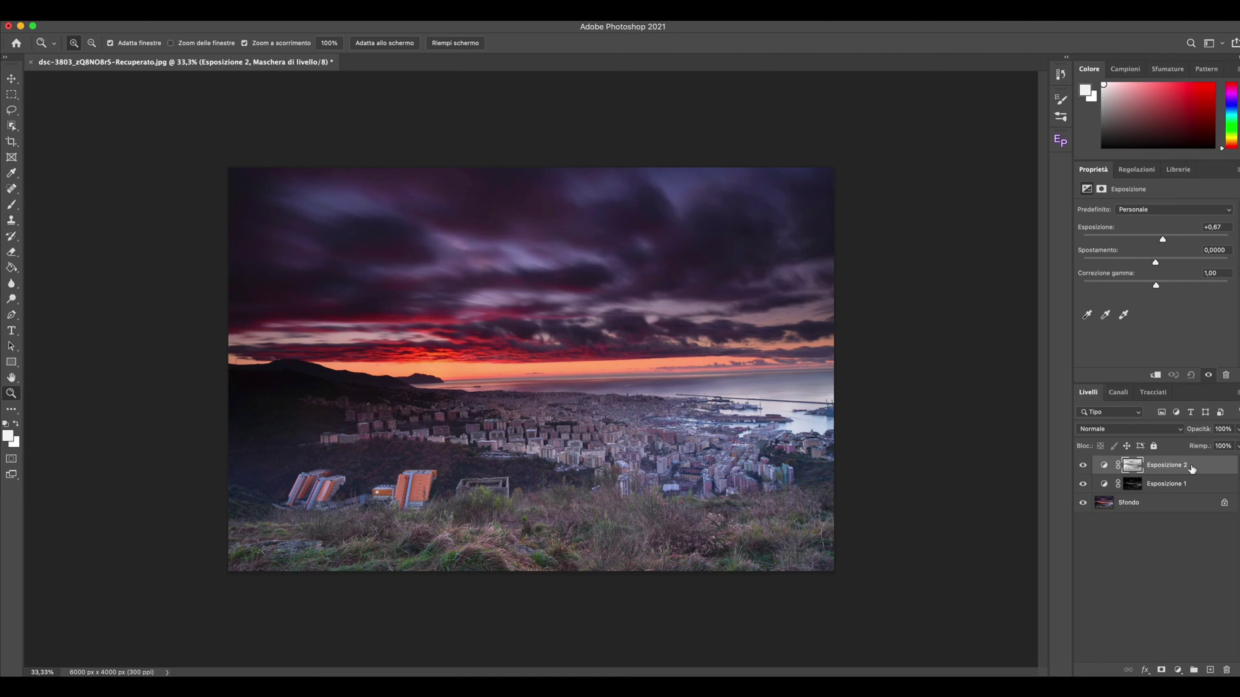
left_click_drag(1192, 468, 1226, 669)
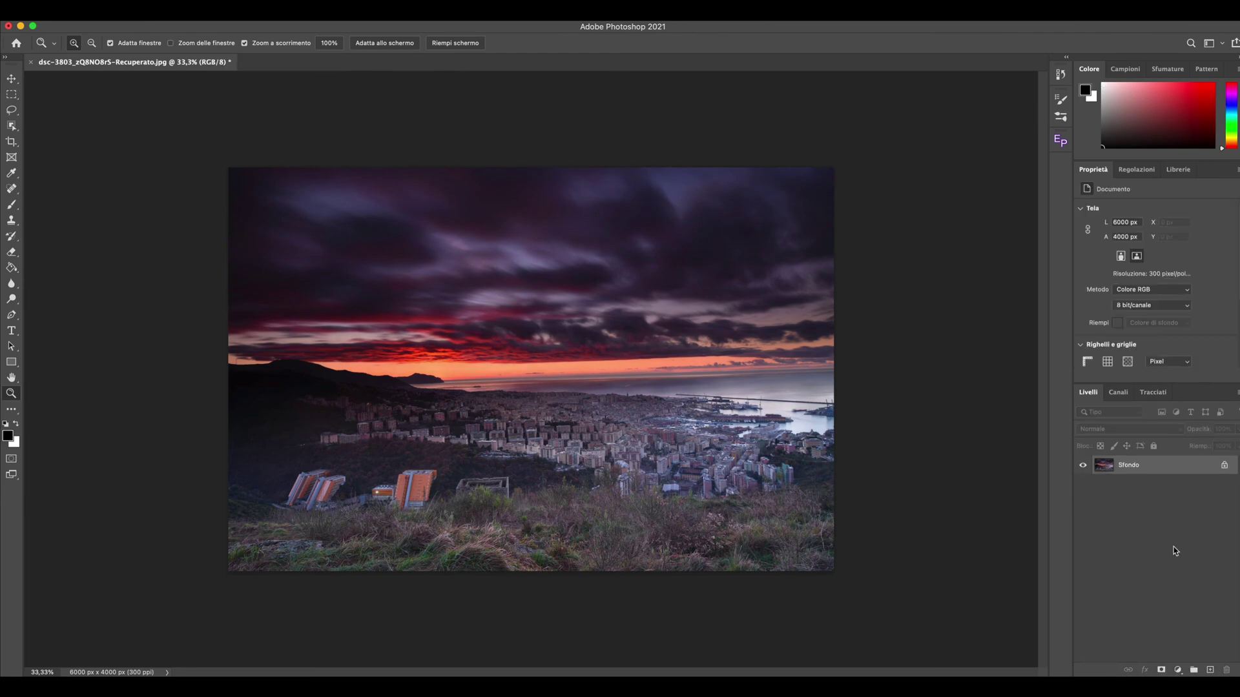
Delete the luci1, luci2, ombre1 and ombre2 channels, then switch to the browser
left_click(1119, 393)
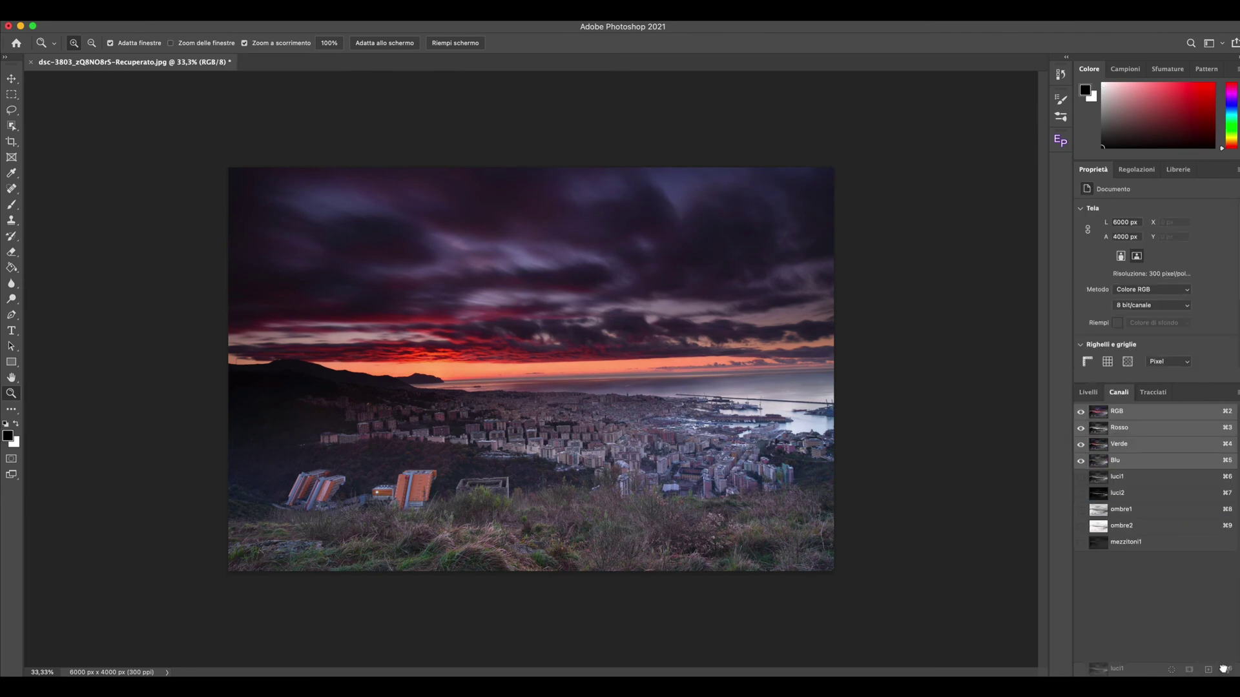
left_click_drag(1139, 480, 1226, 669)
left_click_drag(1149, 479, 1222, 667)
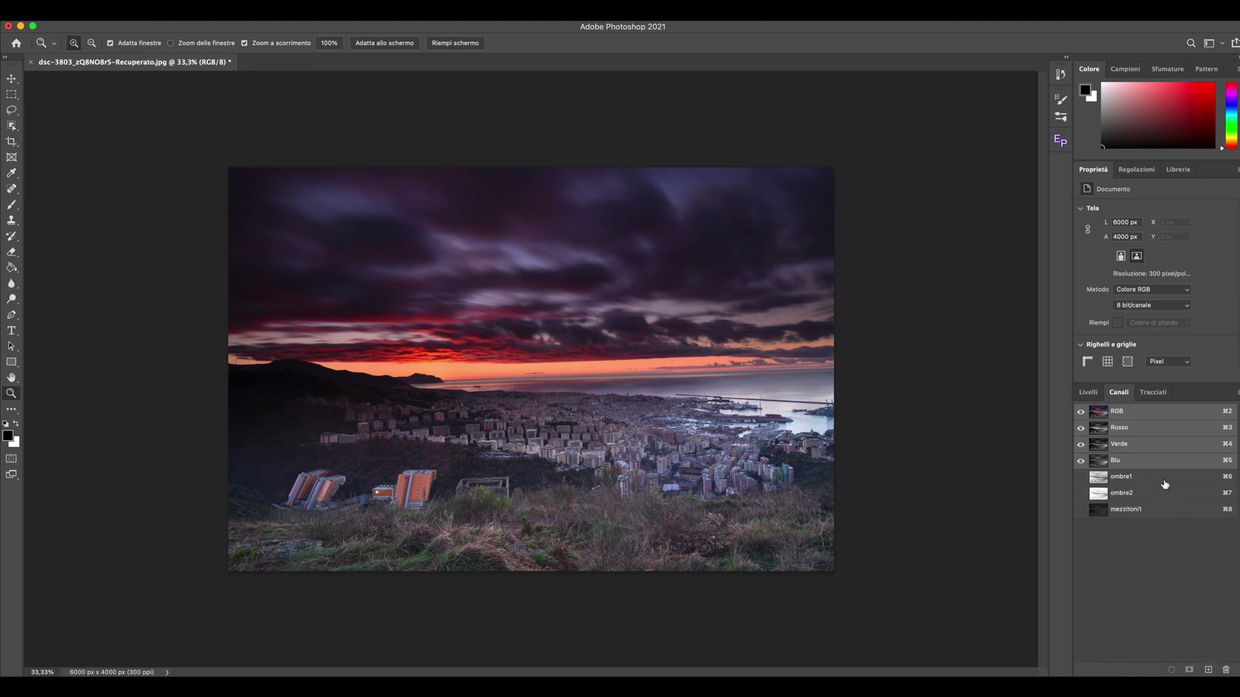
left_click_drag(1165, 479, 1225, 670)
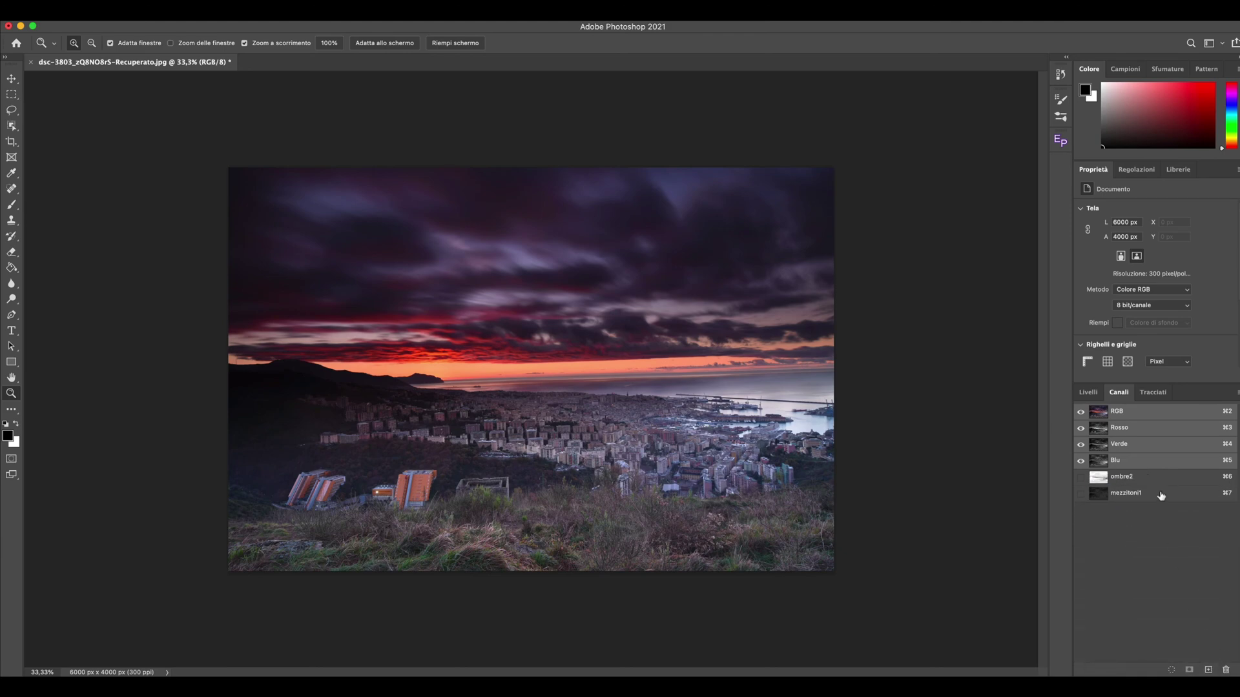
left_click_drag(1165, 478, 1225, 670)
left_click(1088, 393)
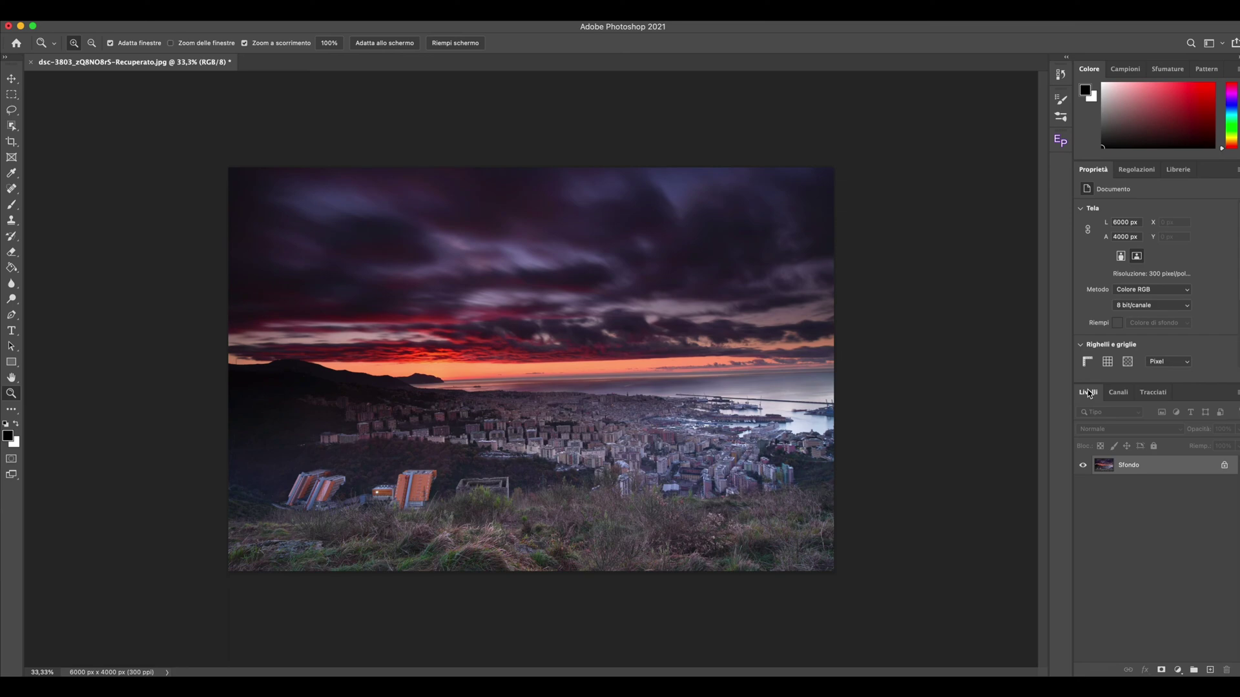
key("super+Tab")
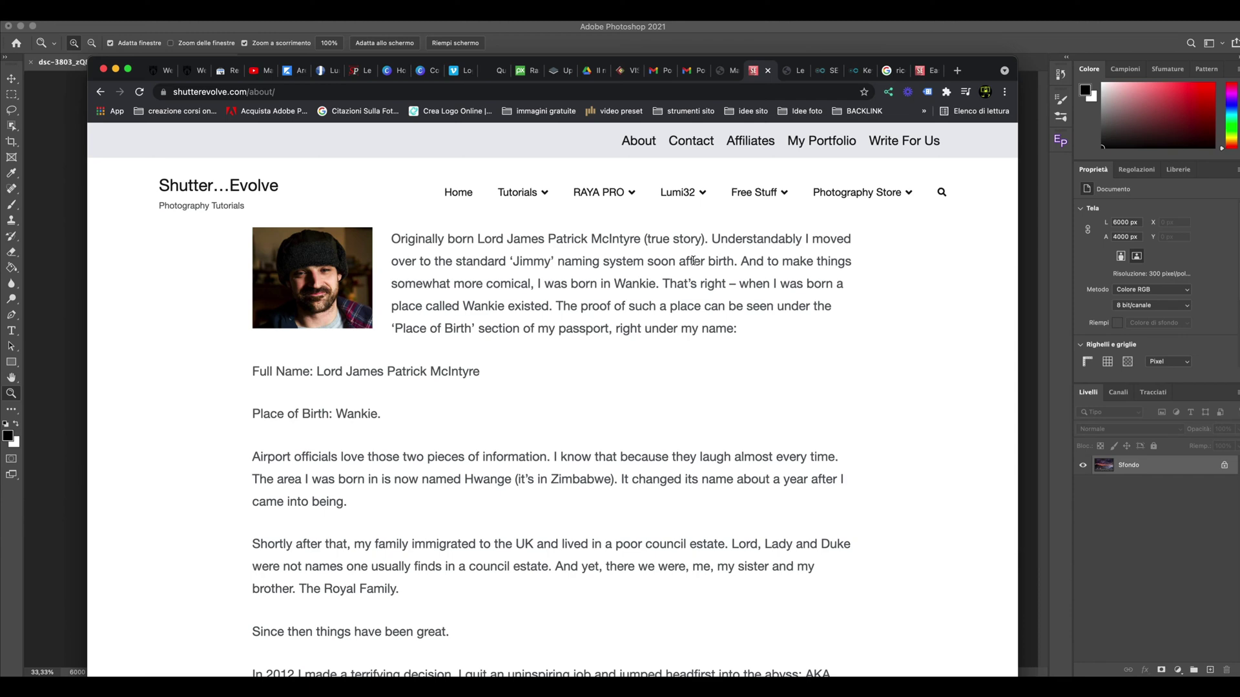
Bring the Photoshop Genoa sunset document back in front of the Chrome window
left_click(71, 223)
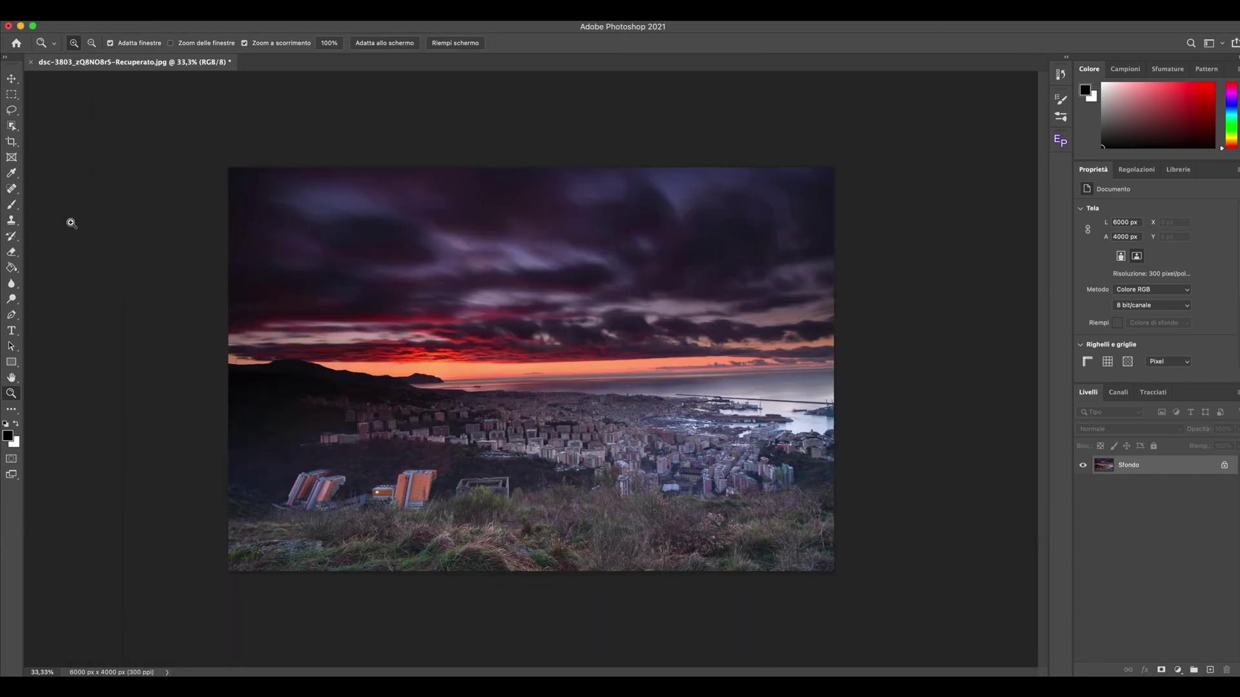
Open the Lumi32 Easy Panel from the Ep icon in the panel dock
left_click(1061, 141)
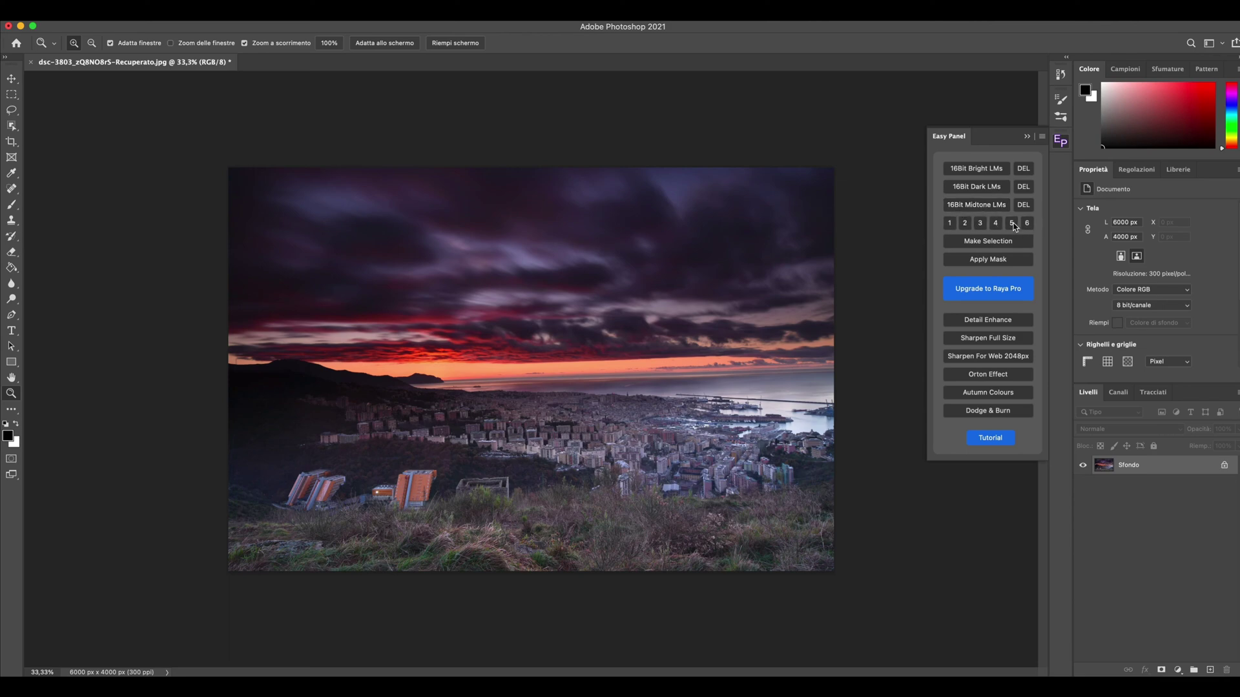
left_click(983, 168)
left_click(1118, 392)
left_click(1088, 392)
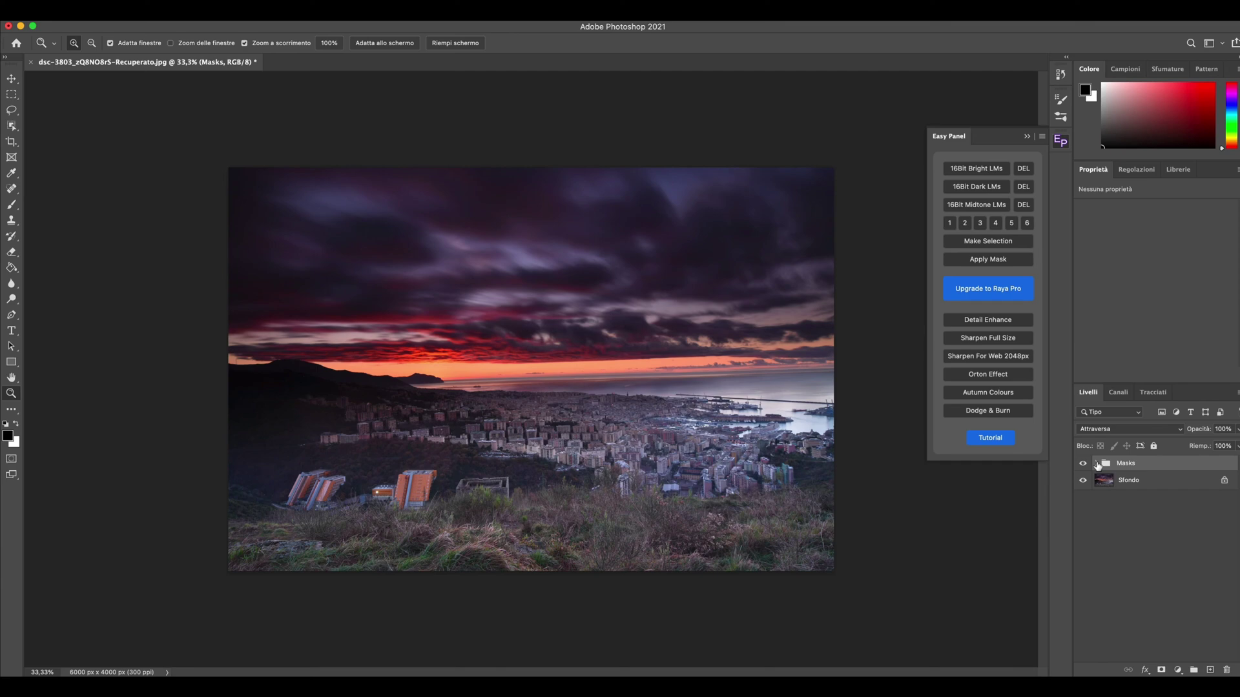
left_click(1097, 464)
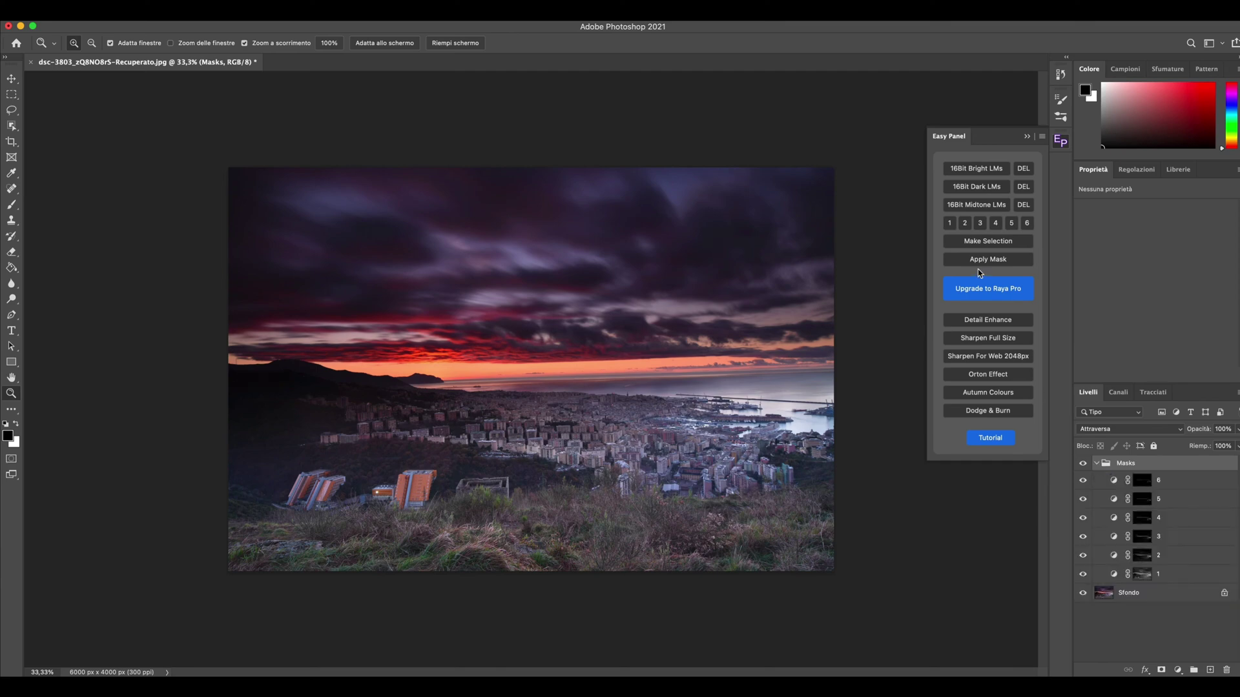
left_click(950, 224)
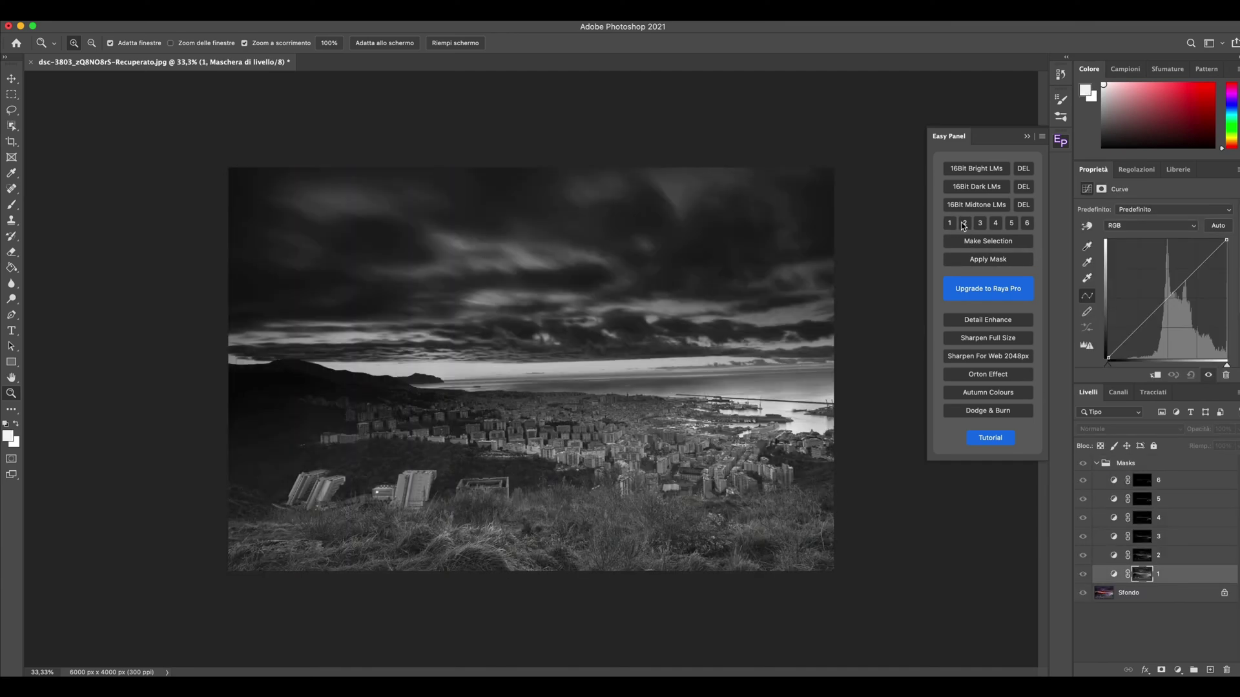
left_click(964, 224)
left_click(979, 224)
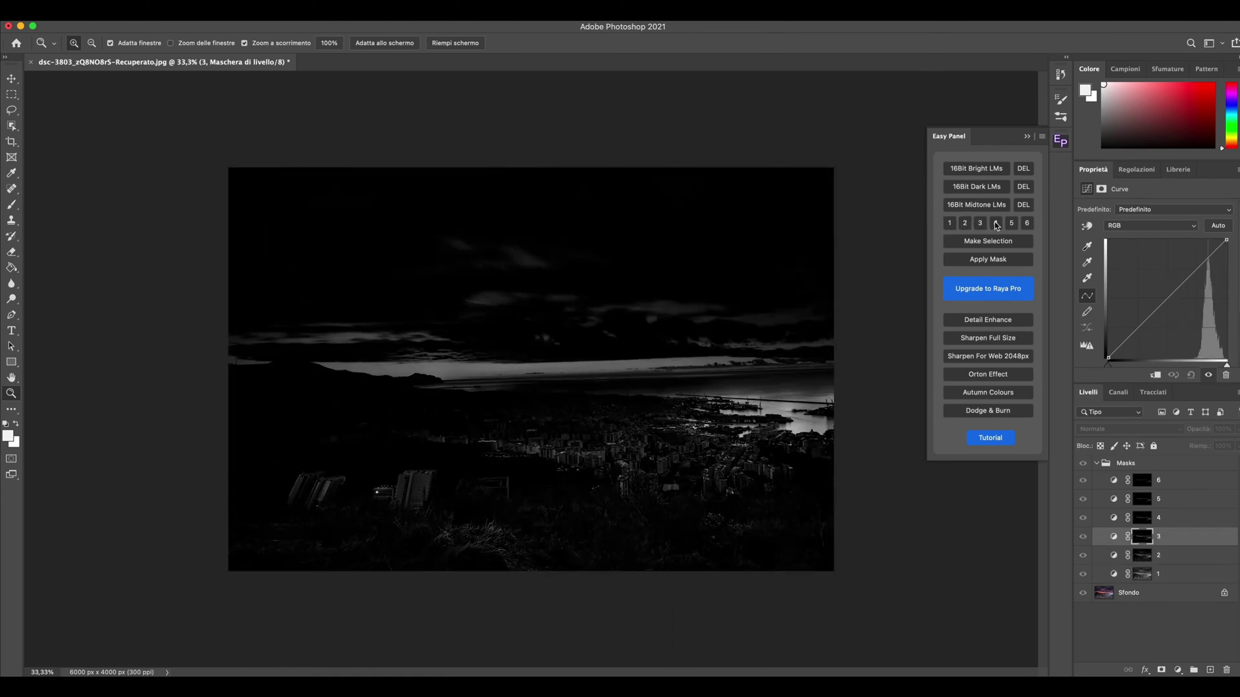
left_click(996, 224)
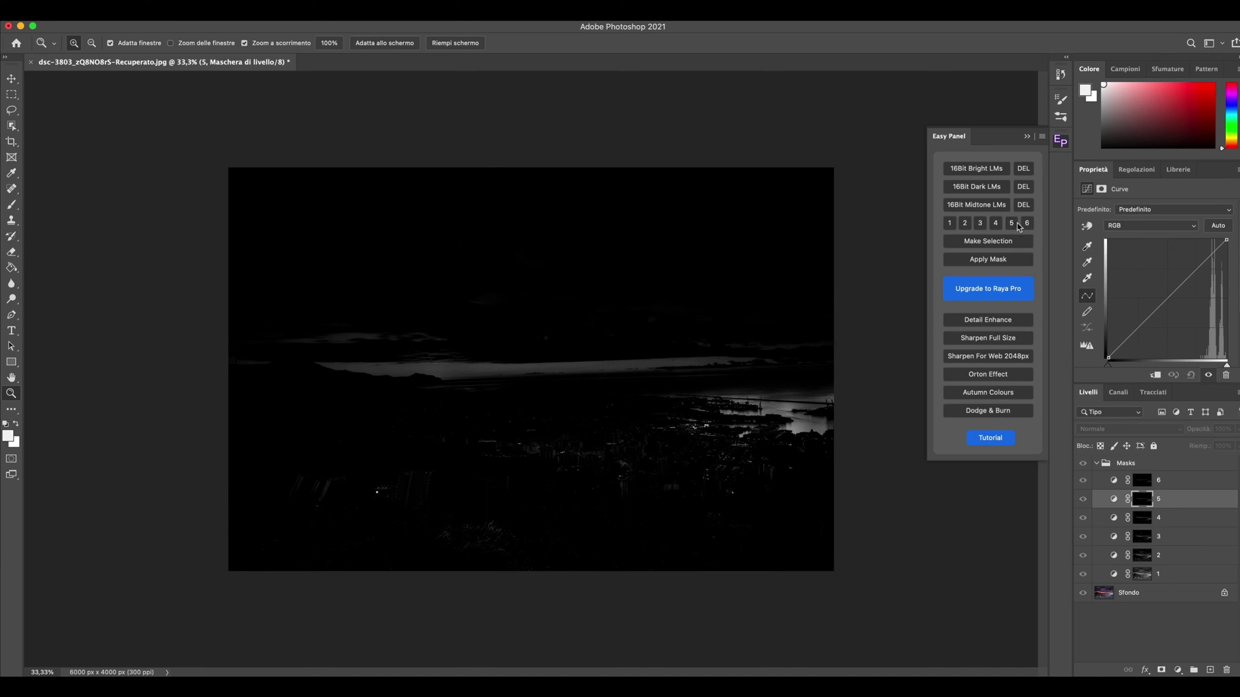
left_click(1027, 224)
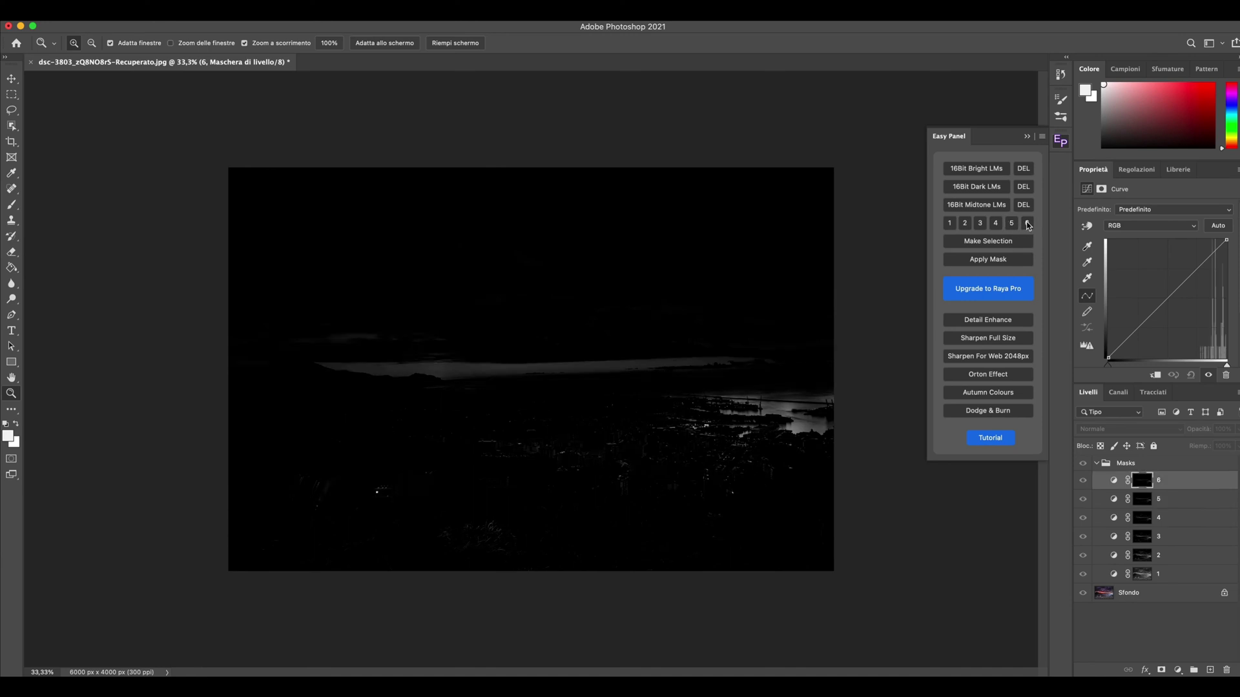
left_click(1025, 169)
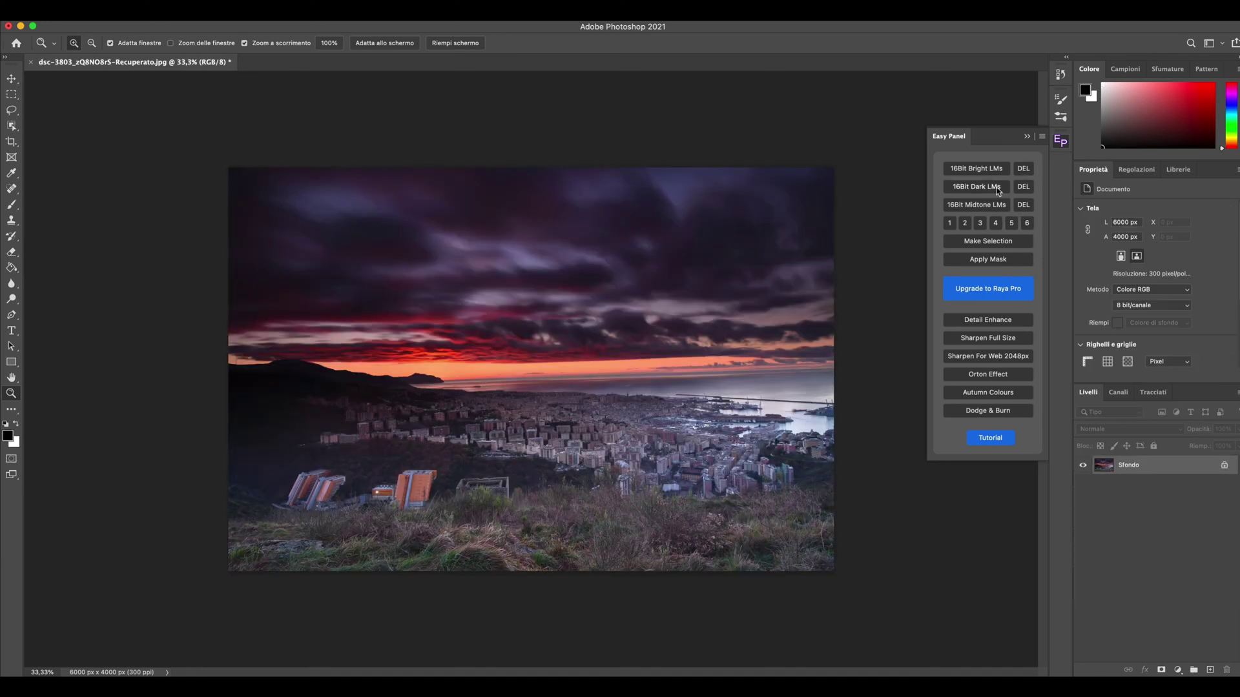
left_click(997, 189)
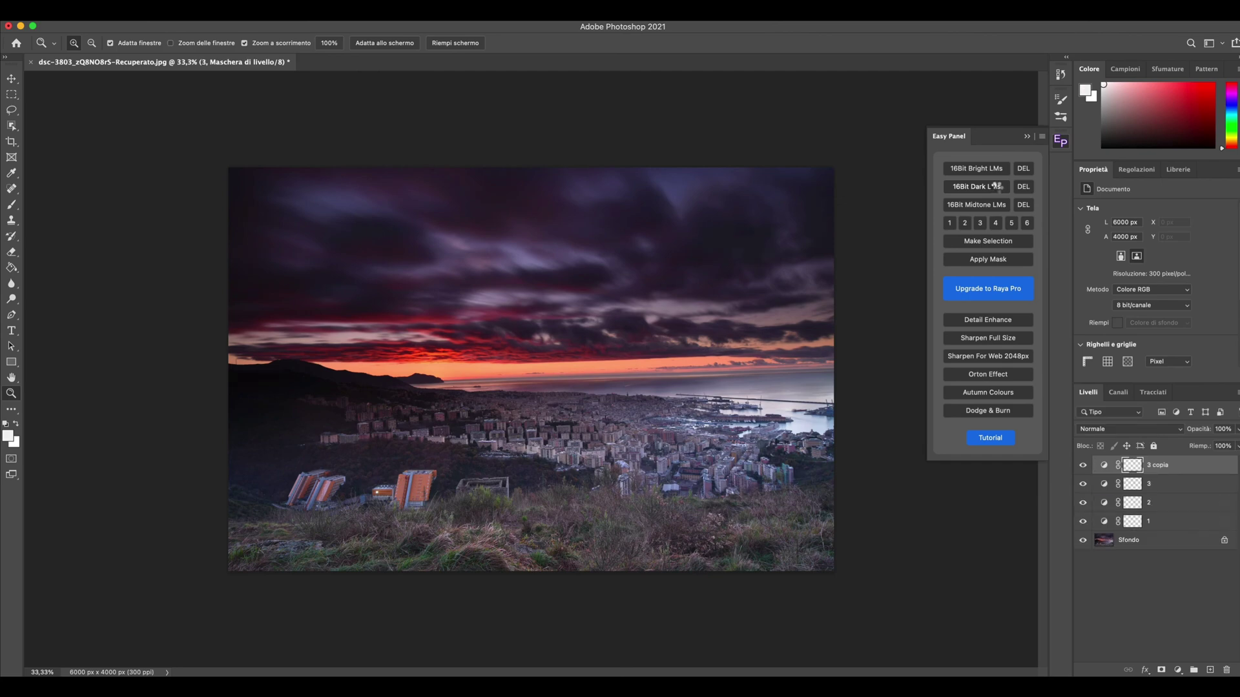
left_click(950, 224)
left_click(964, 224)
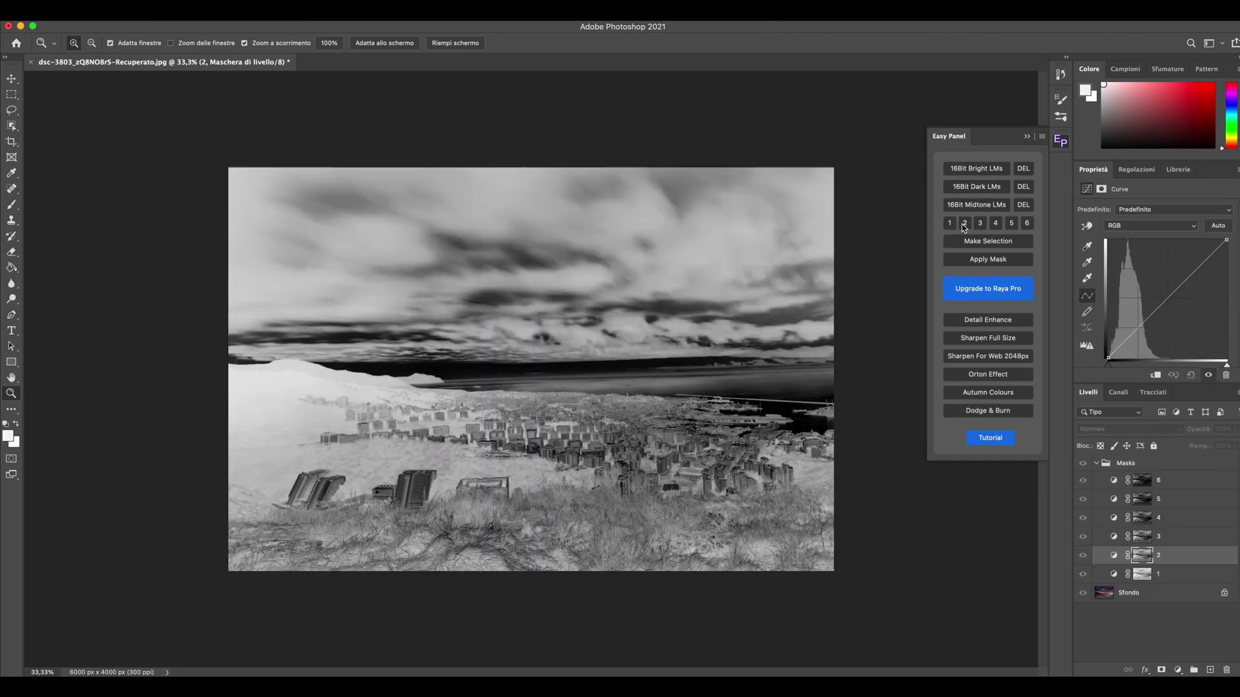
left_click(980, 224)
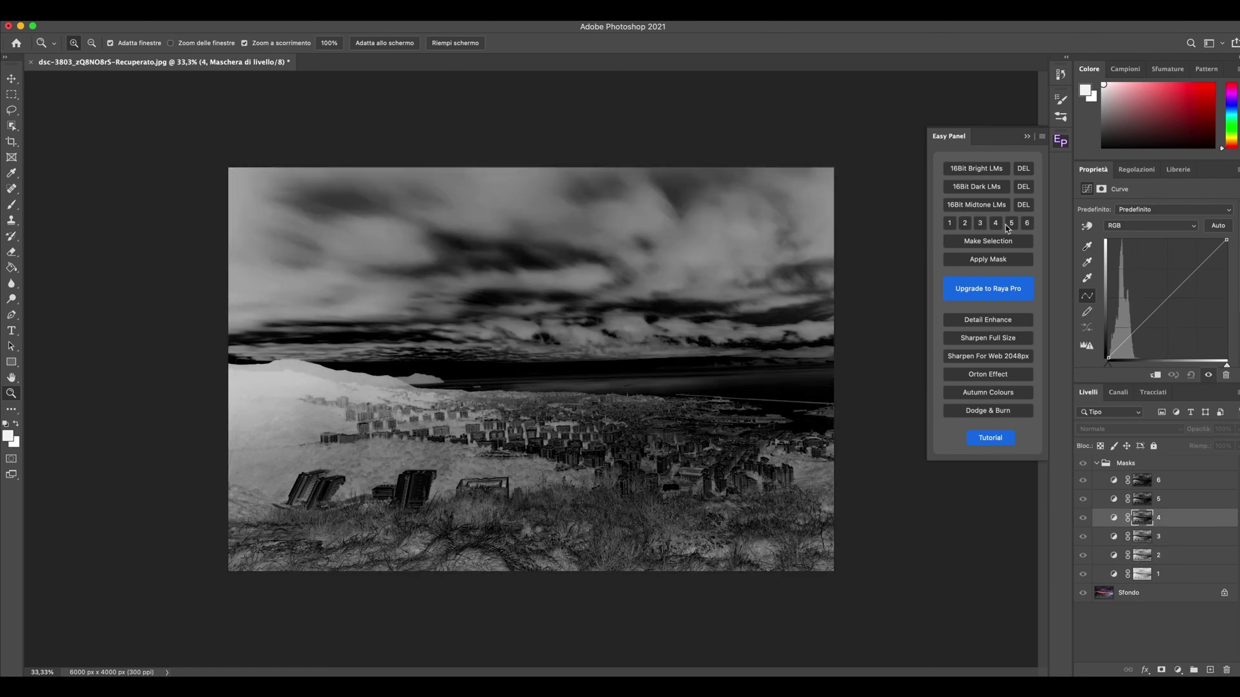
left_click(1010, 223)
left_click(1023, 205)
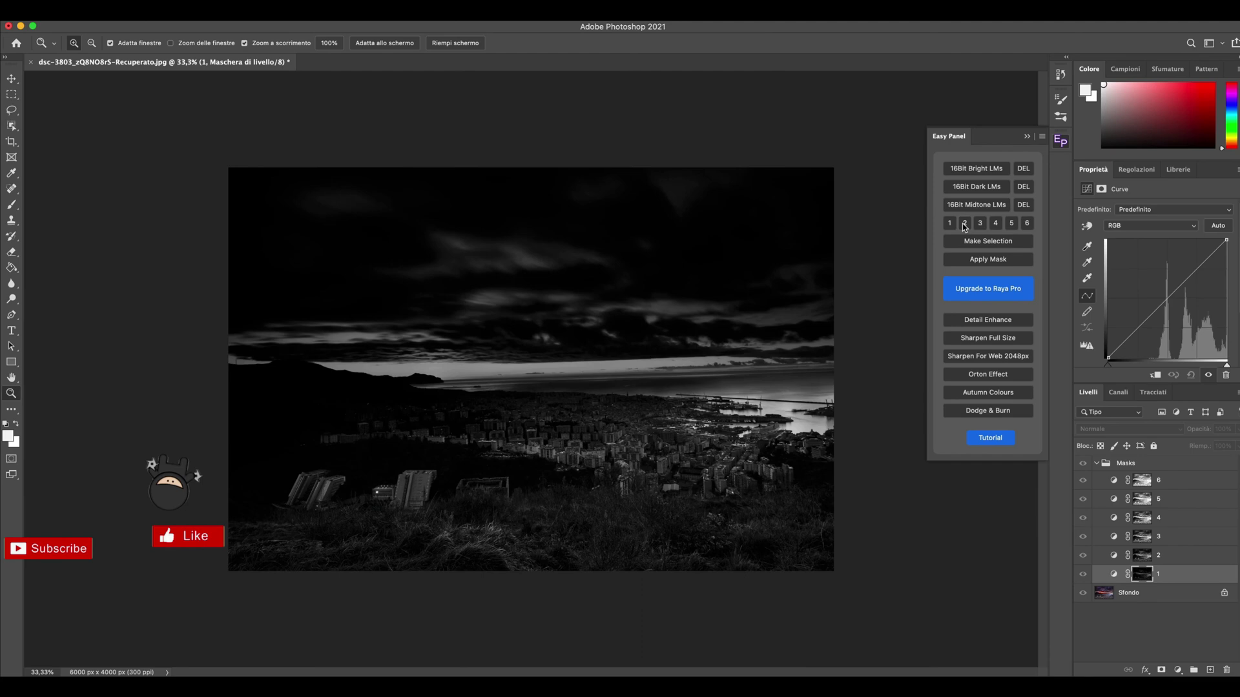
left_click(964, 223)
left_click(980, 223)
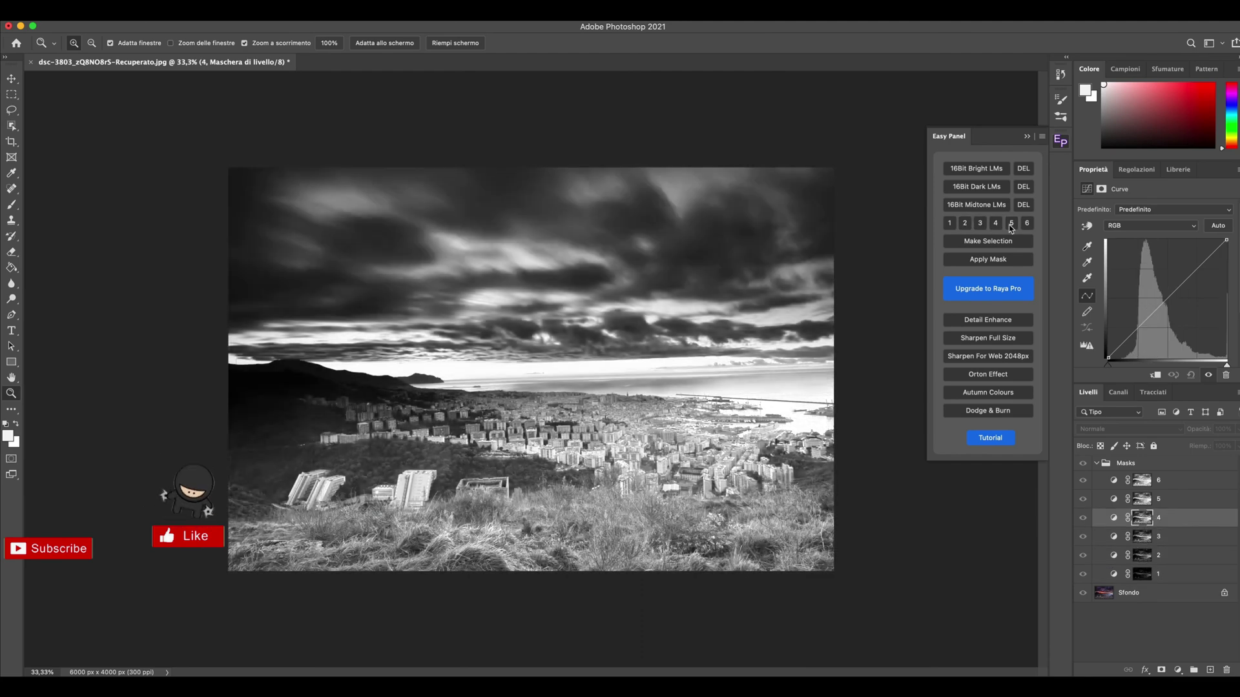
left_click(1027, 224)
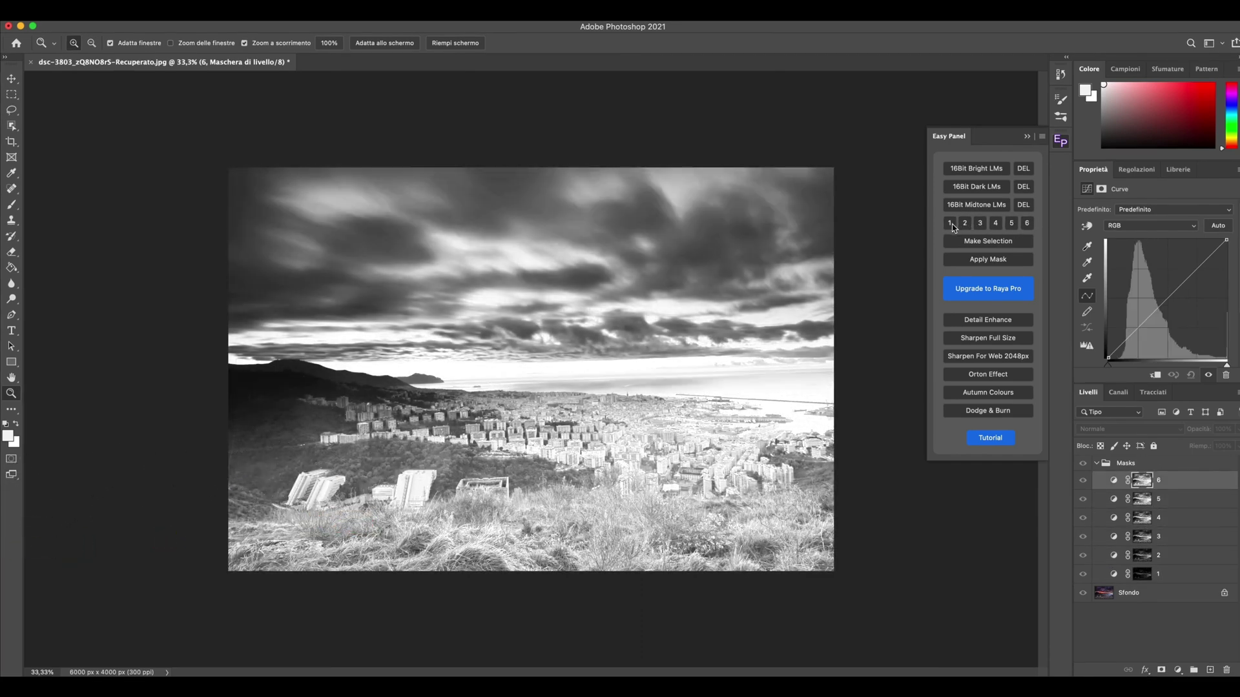
left_click(1023, 207)
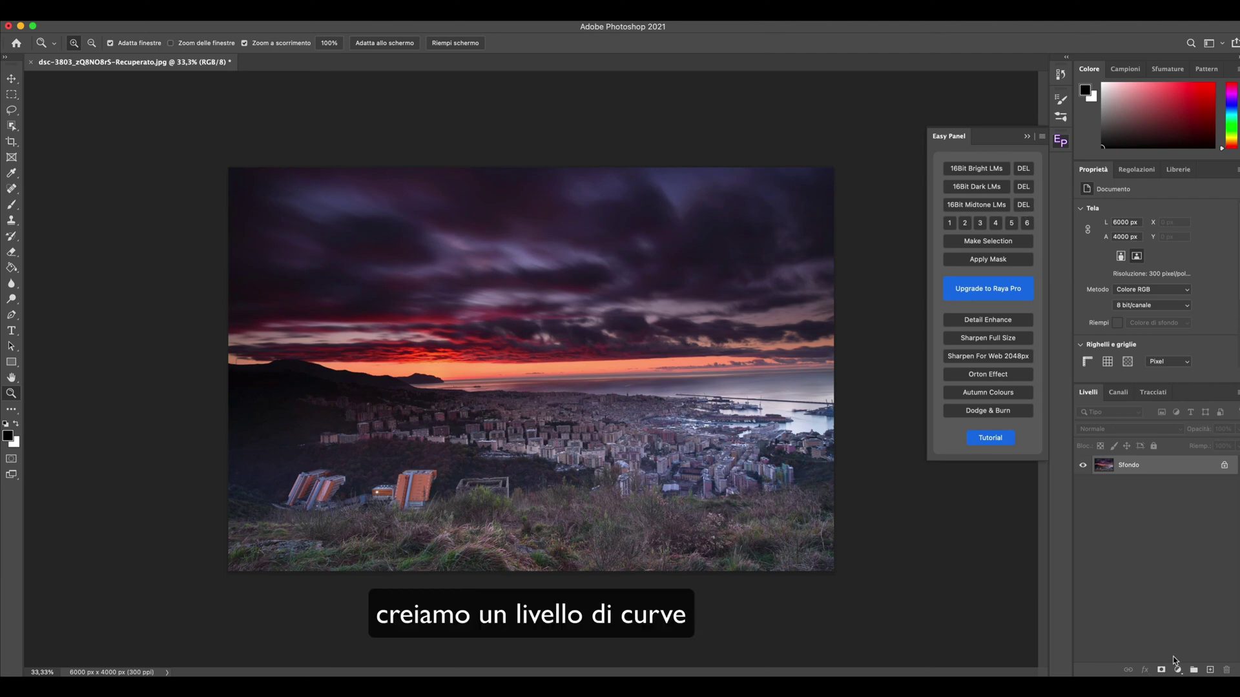
Add a Curve 1 adjustment layer with a raised green curve that tints the photo green
left_click(1178, 673)
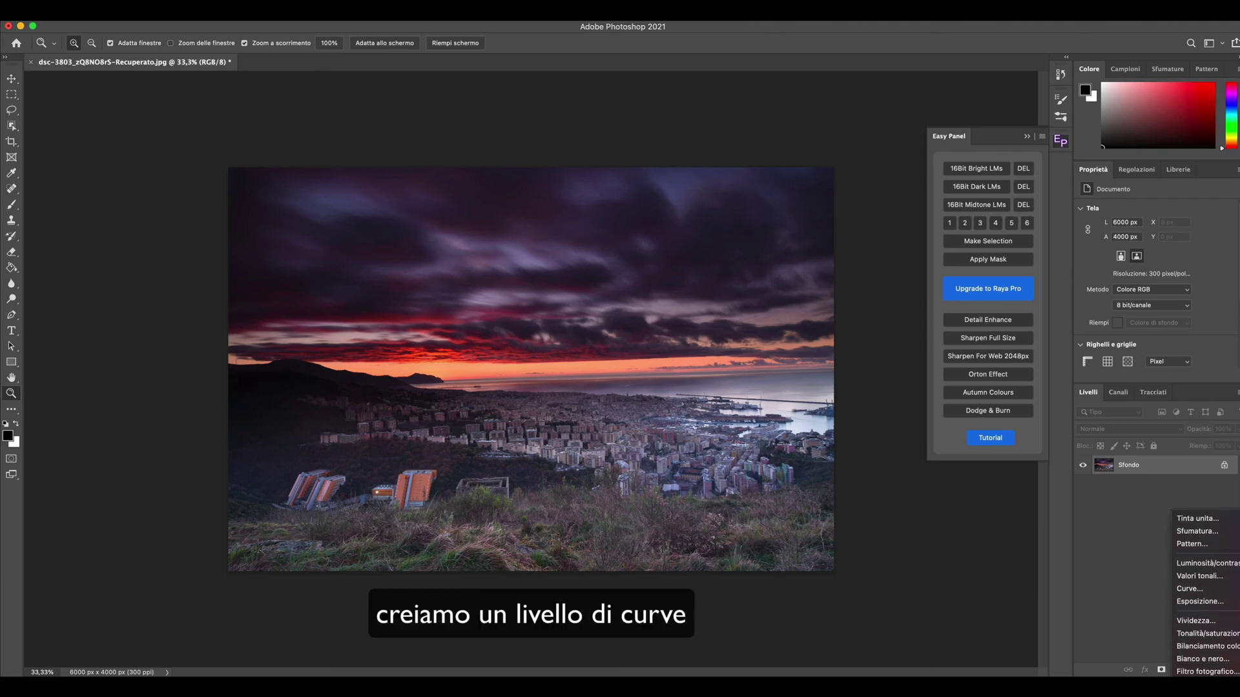
left_click(1192, 589)
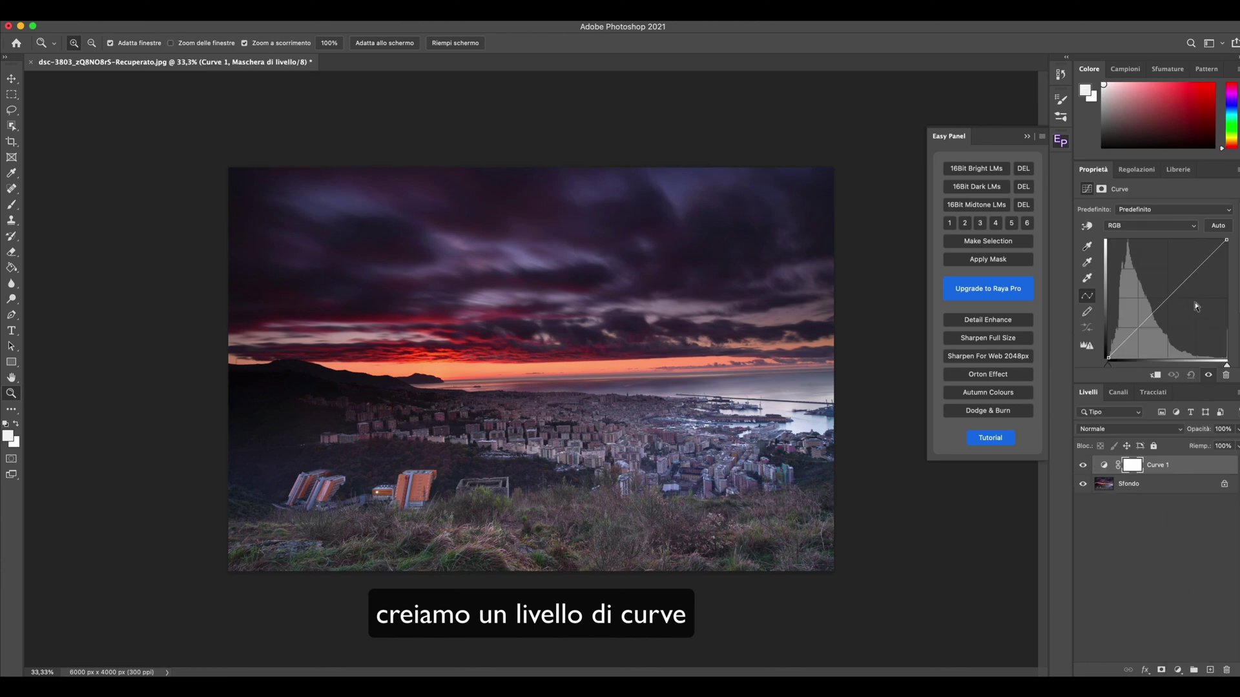
left_click(1140, 230)
left_click_drag(1161, 304, 1150, 279)
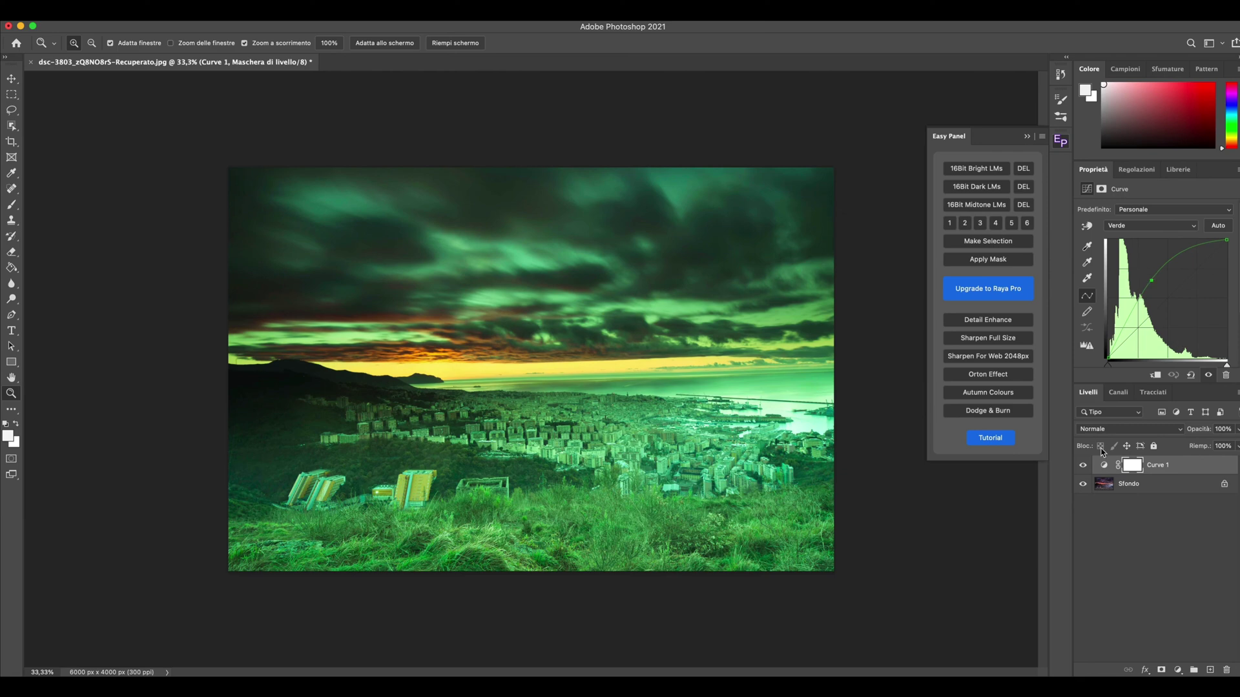
left_click(1132, 468)
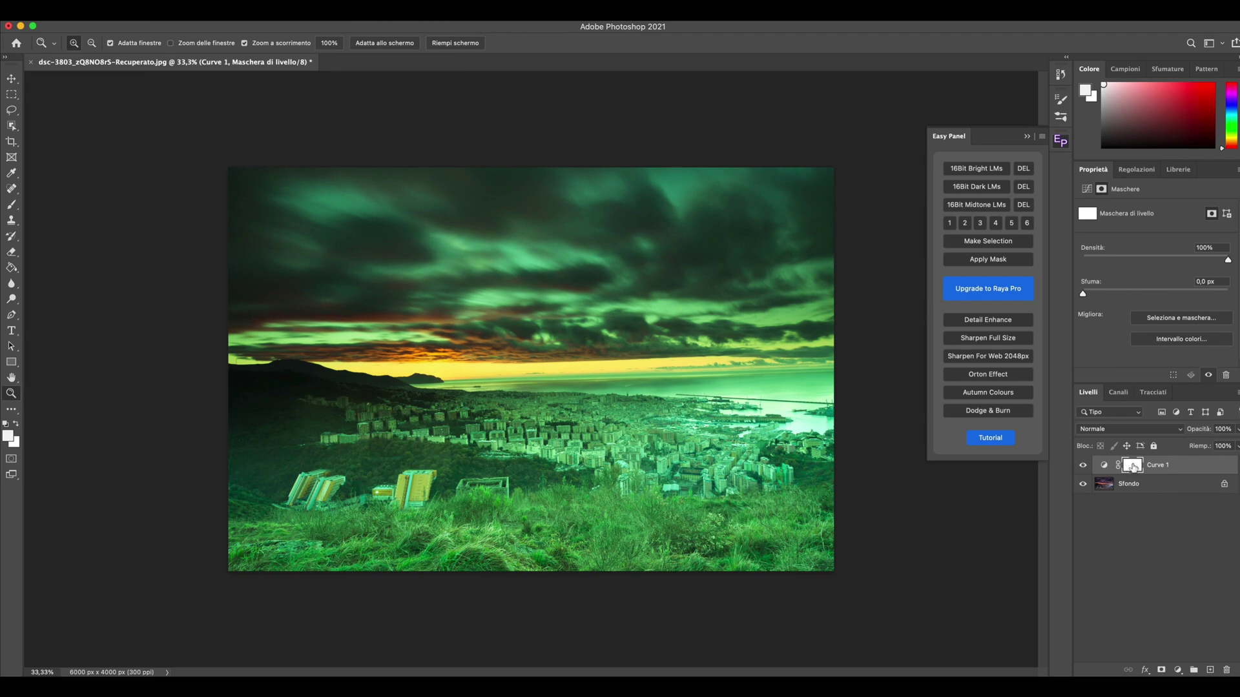
Replace Curve 1's mask with Easy Panel's 16-bit dark luminosity mask 4, after comparing masks 1–4
right_click(1134, 466)
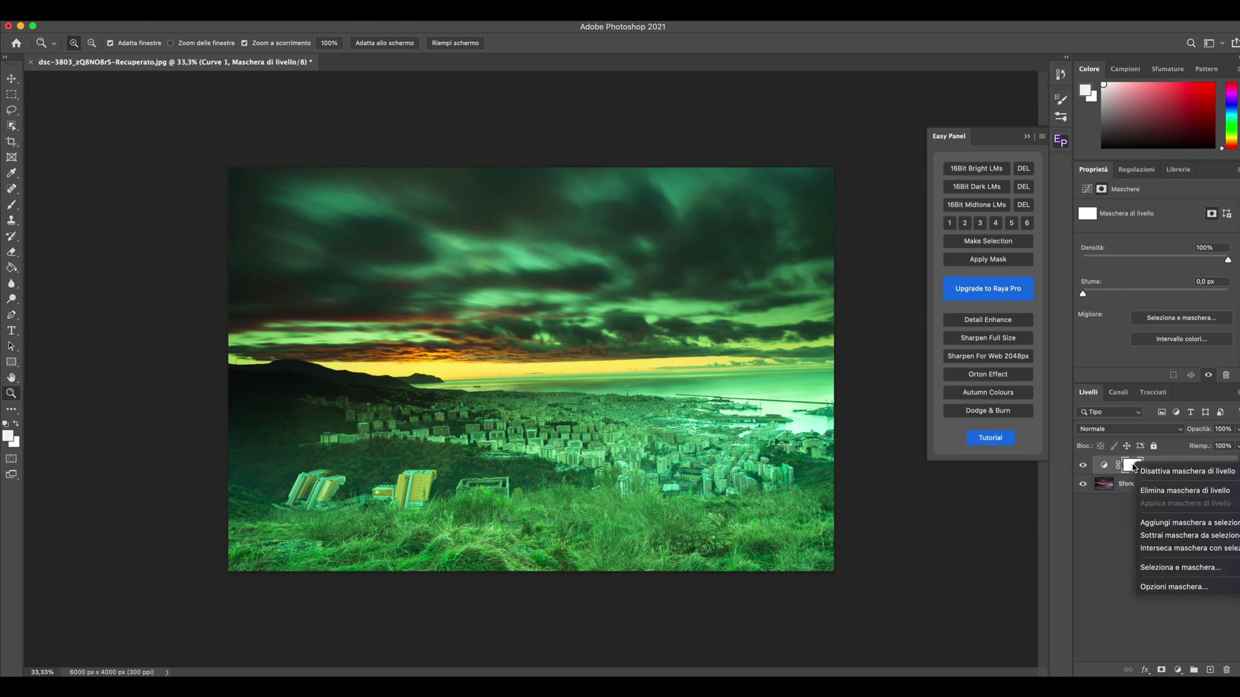
left_click(1154, 491)
left_click(996, 188)
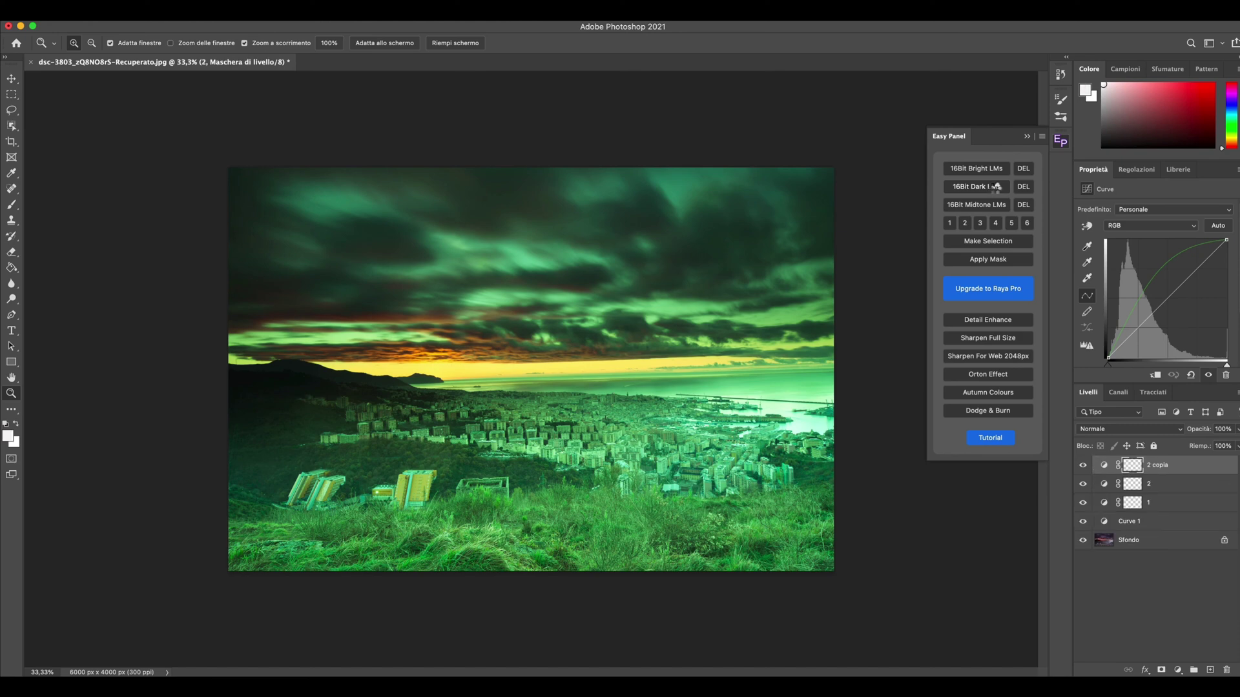
left_click(989, 227)
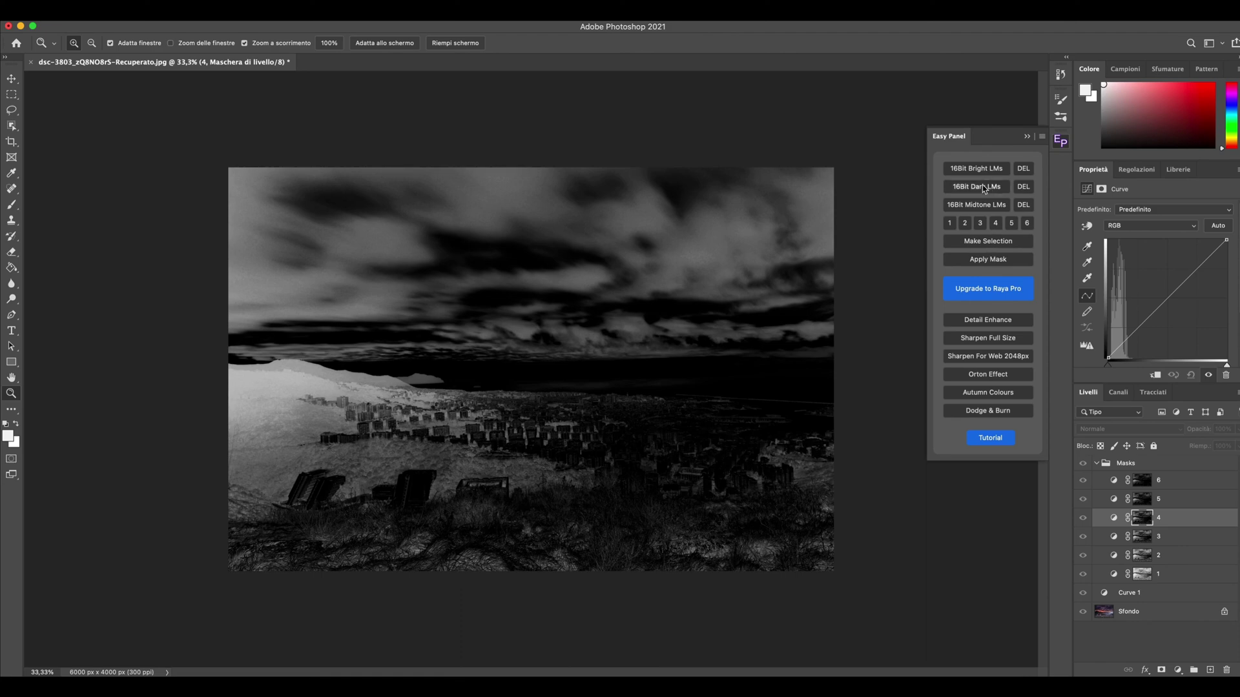
left_click(950, 222)
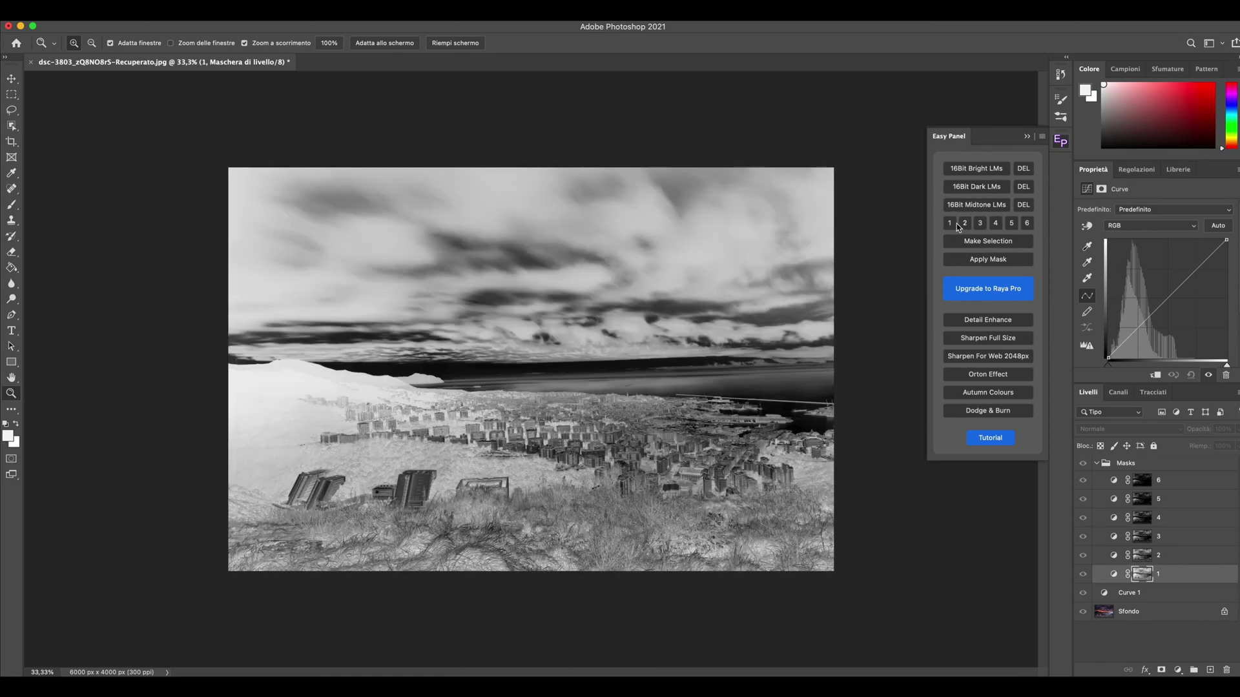
left_click(965, 223)
left_click(996, 224)
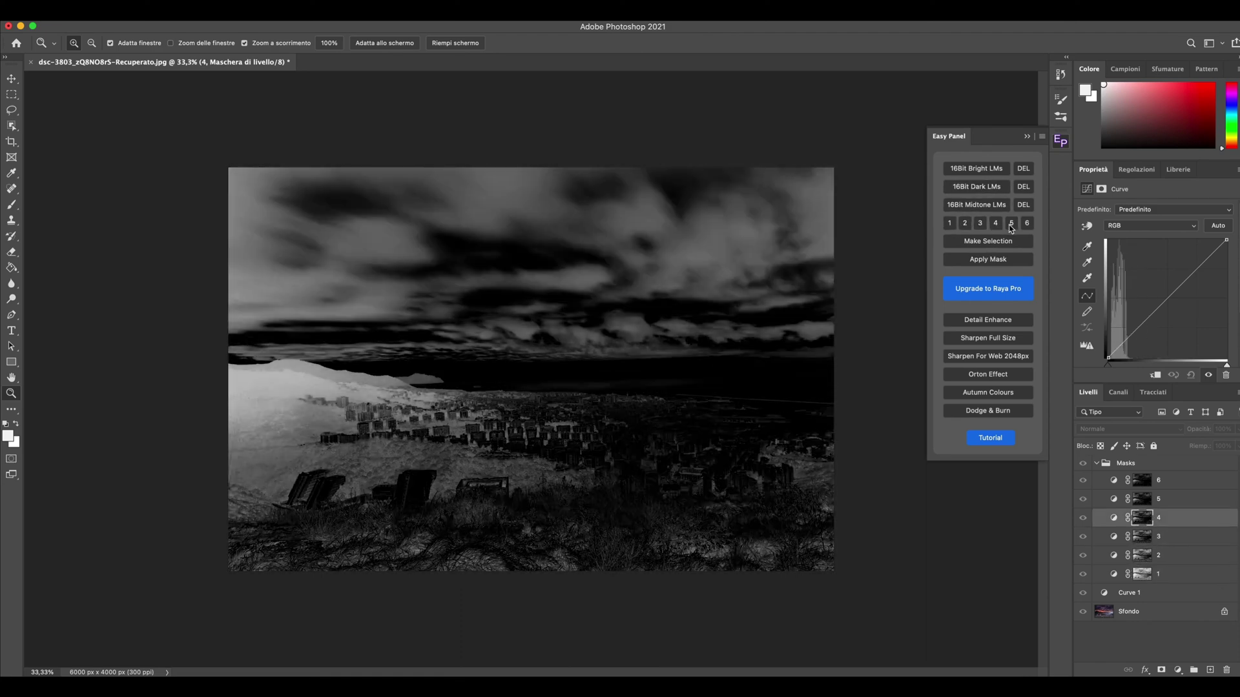
left_click(987, 260)
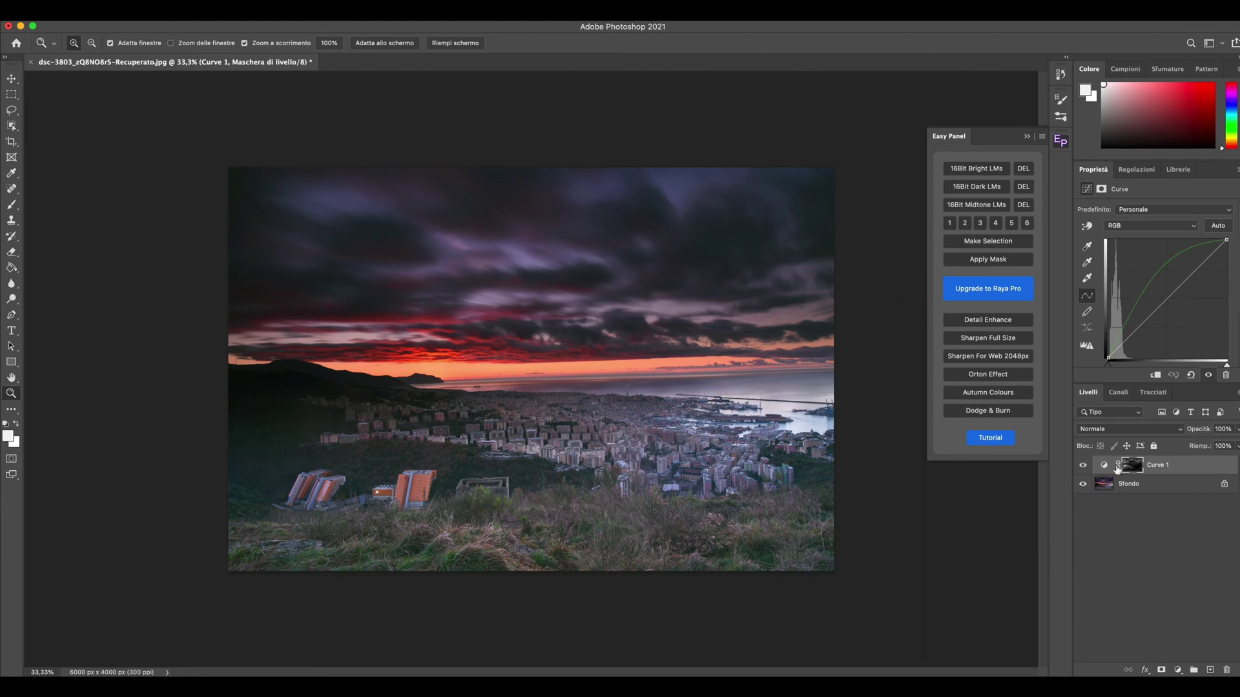
Pull Curve 1's RGB top endpoint down to darken the masked areas
left_click(1105, 465)
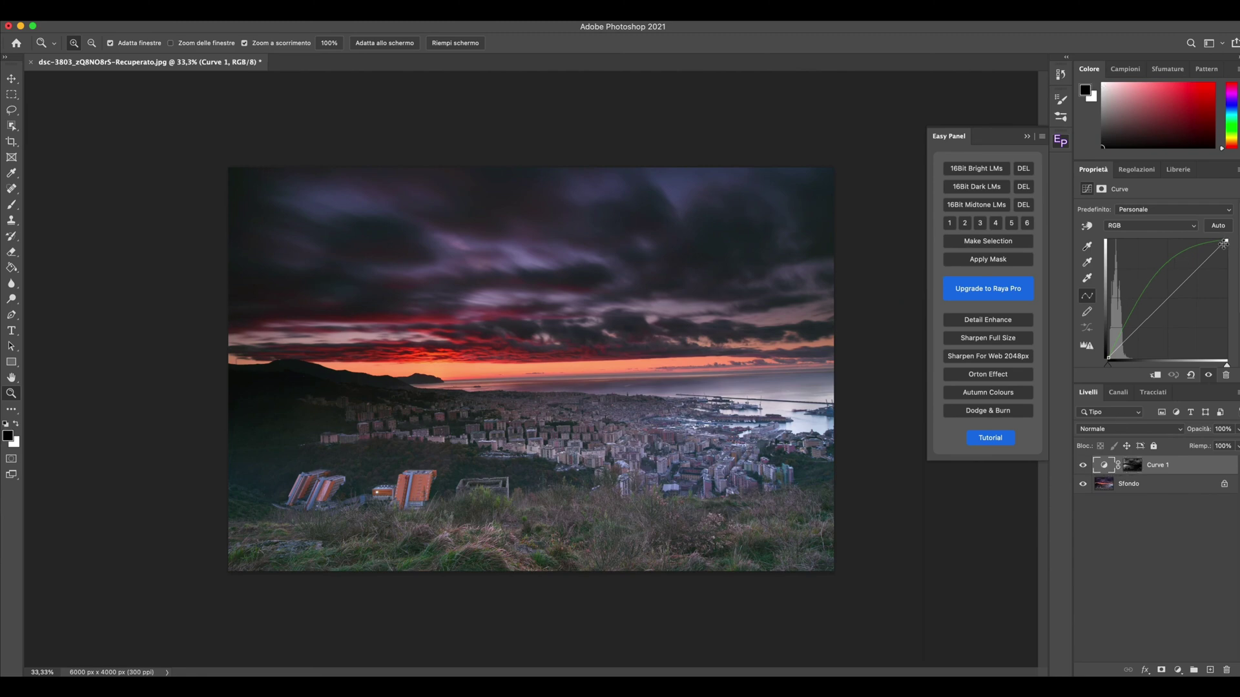
mouse_move(1224, 244)
left_mouse_down()
mouse_move(1187, 299)
mouse_move(1208, 314)
mouse_move(1177, 282)
mouse_move(1130, 303)
left_mouse_up()
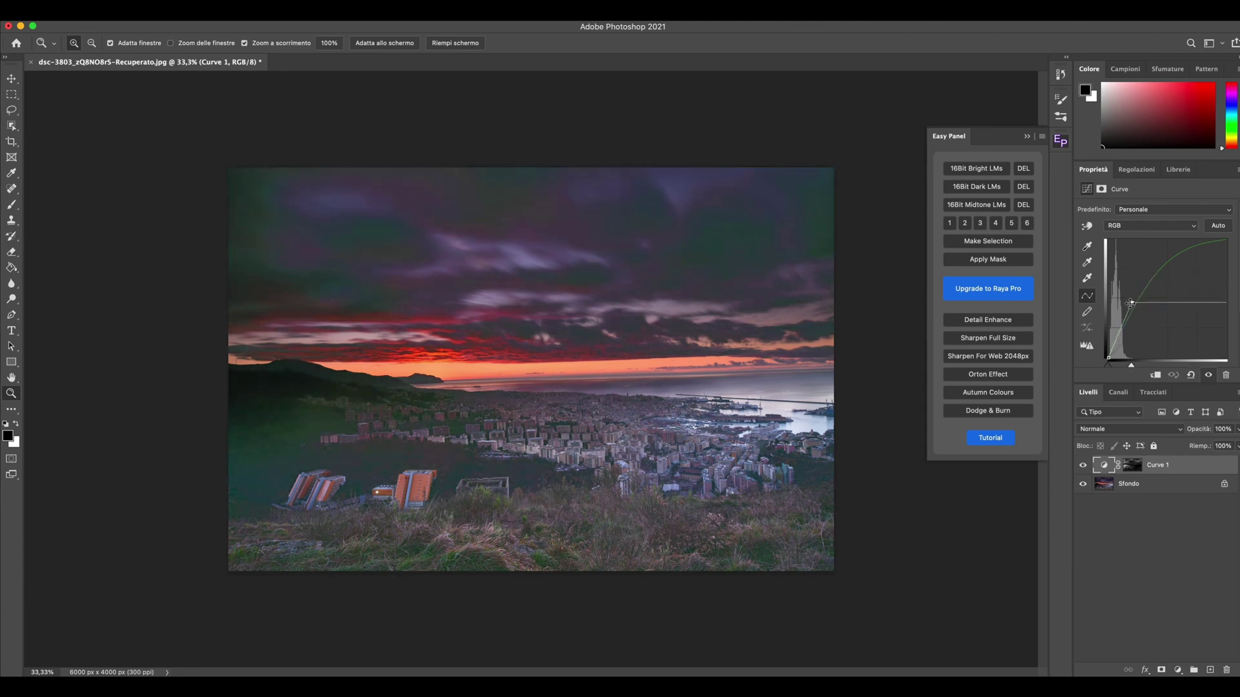
left_click_drag(1130, 304, 1156, 313)
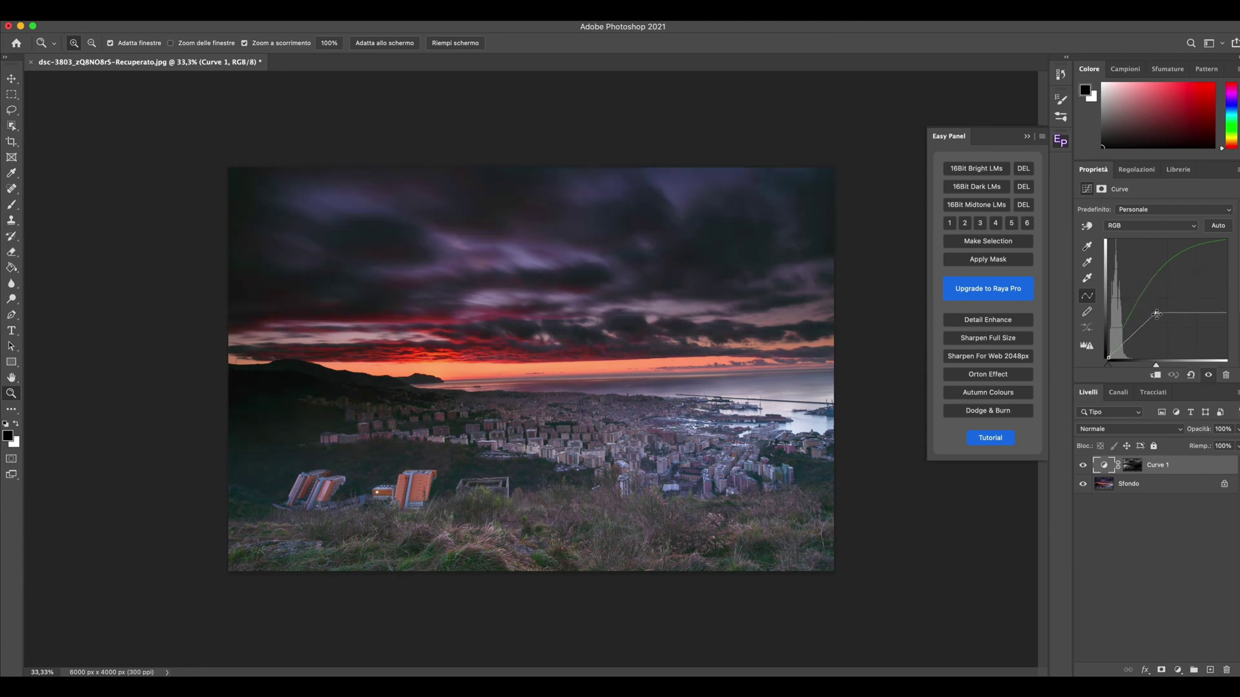
Reshape Curve 1's green curve into a gentle S with several points
left_click(1155, 225)
left_click(1155, 252)
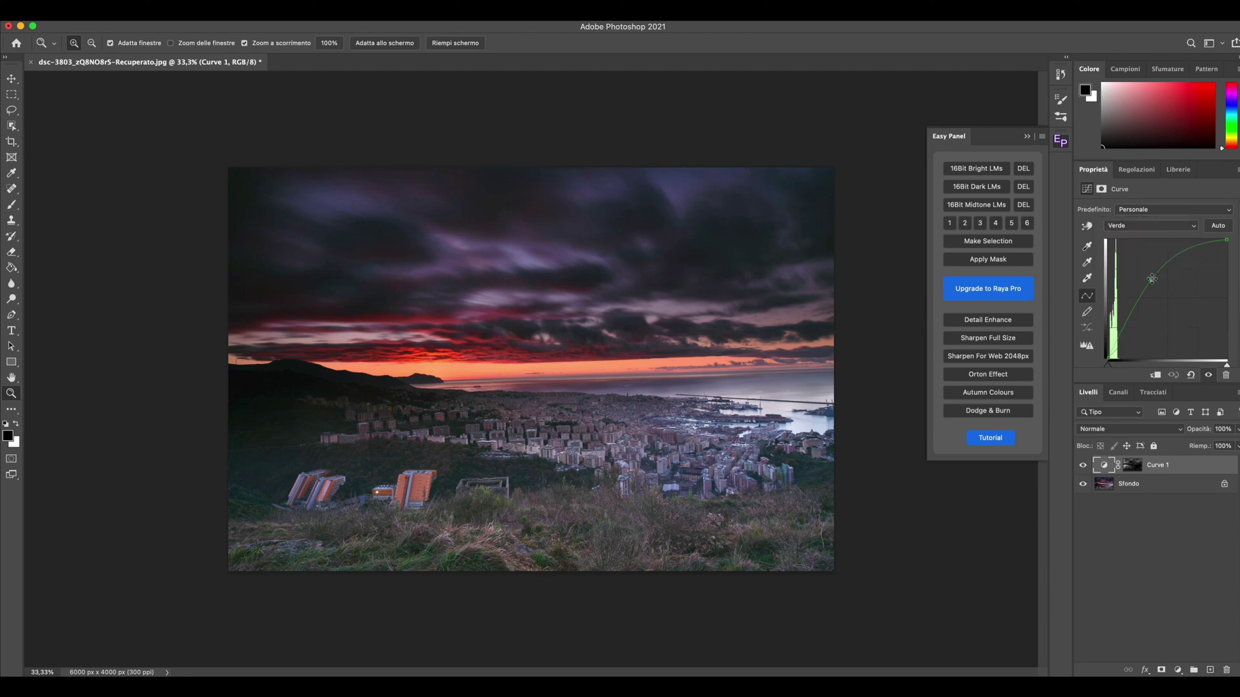
mouse_move(1152, 279)
left_mouse_down()
mouse_move(1124, 271)
mouse_move(1140, 294)
left_mouse_up()
left_click_drag(1195, 245, 1186, 258)
left_click_drag(1126, 319, 1128, 329)
left_click(1177, 670)
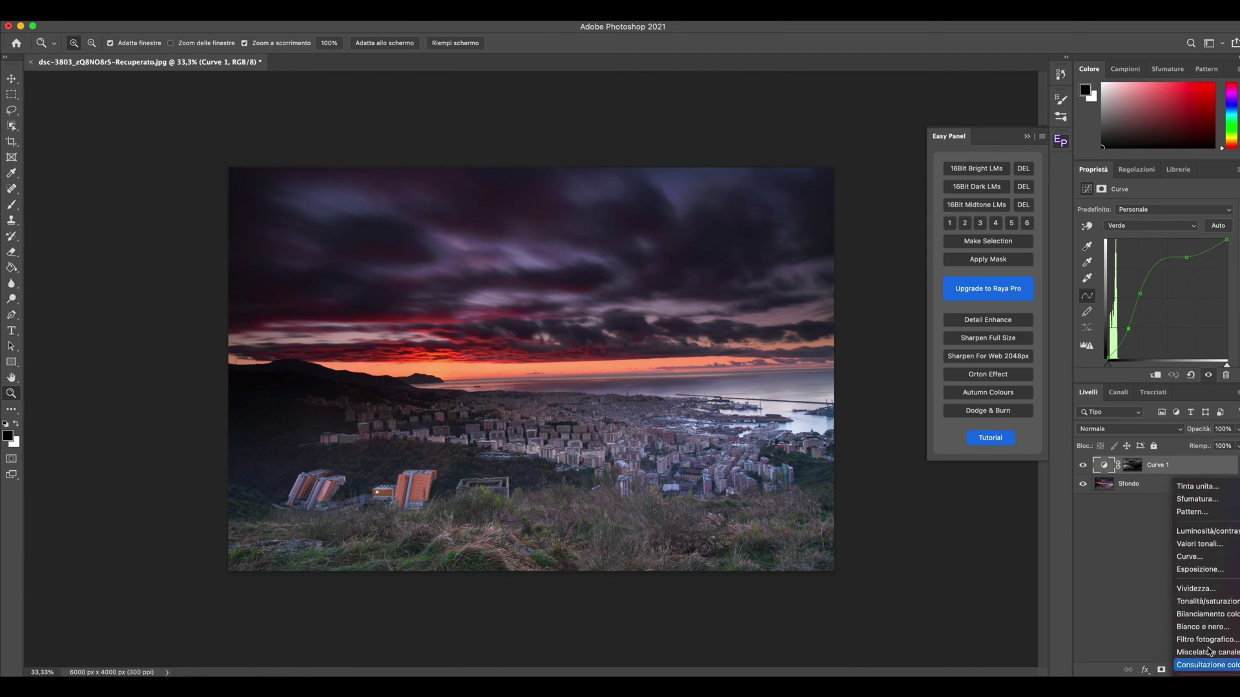
Add an Esposizione 1 Exposure layer at +2,83 and delete its layer mask
left_click(1198, 571)
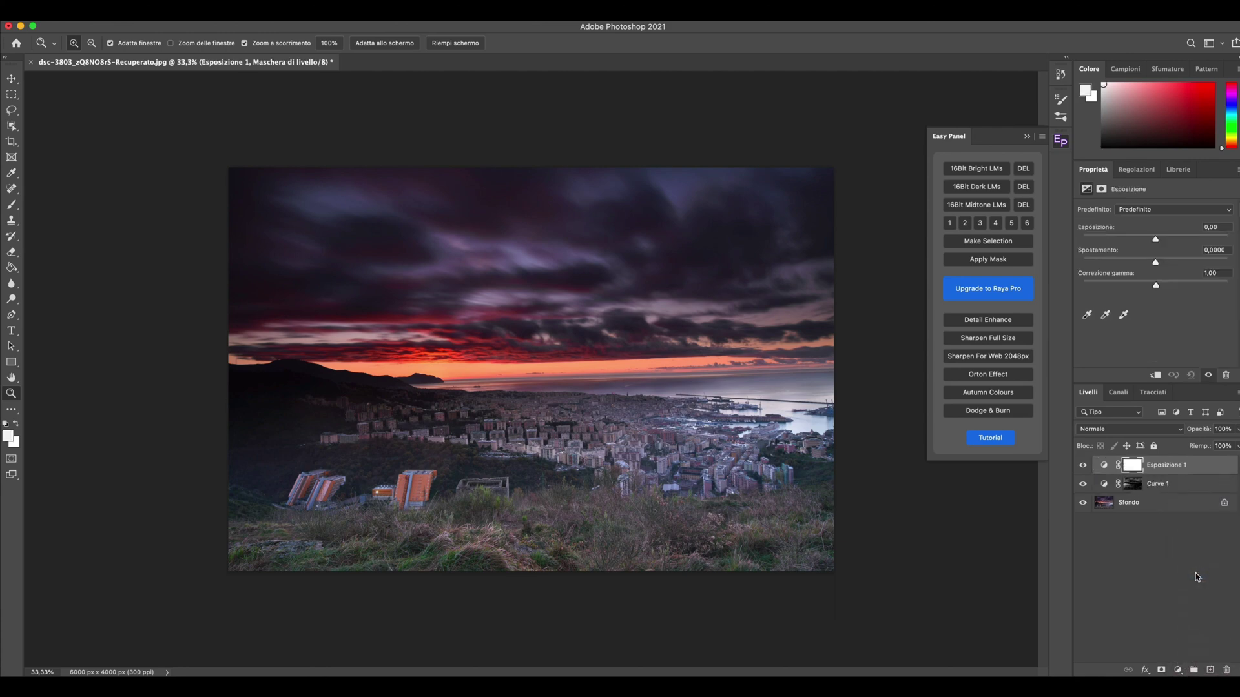
left_click_drag(1156, 239, 1183, 239)
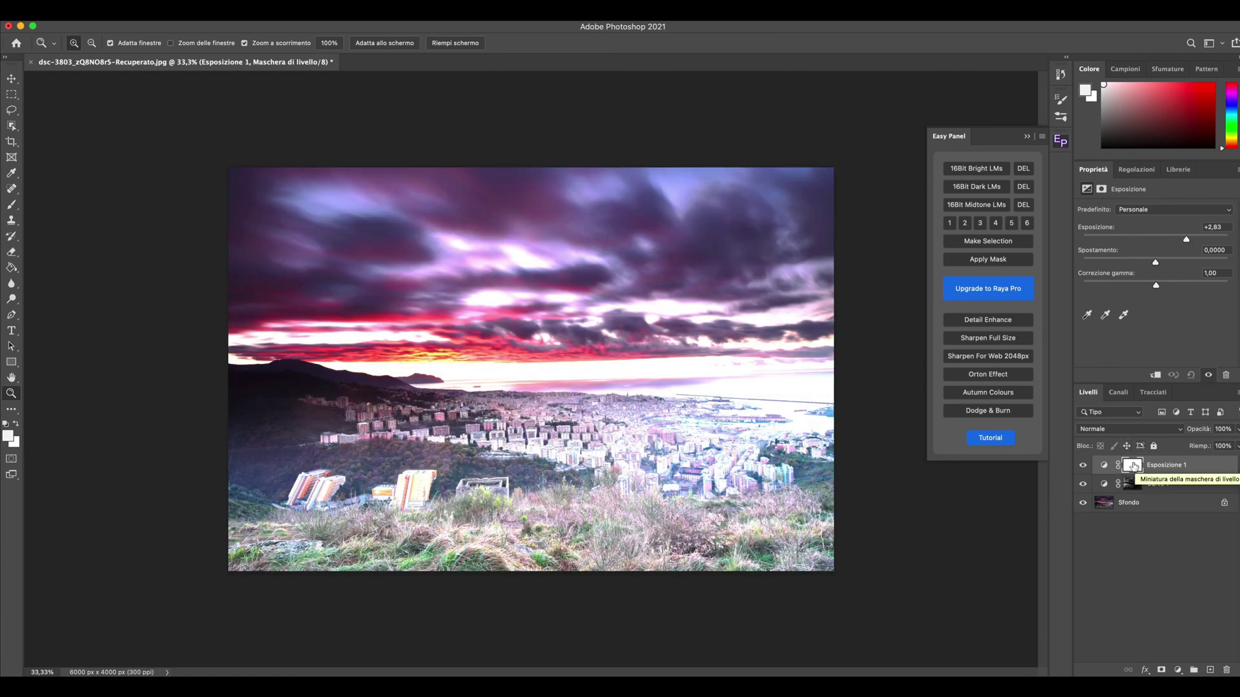
right_click(1134, 466)
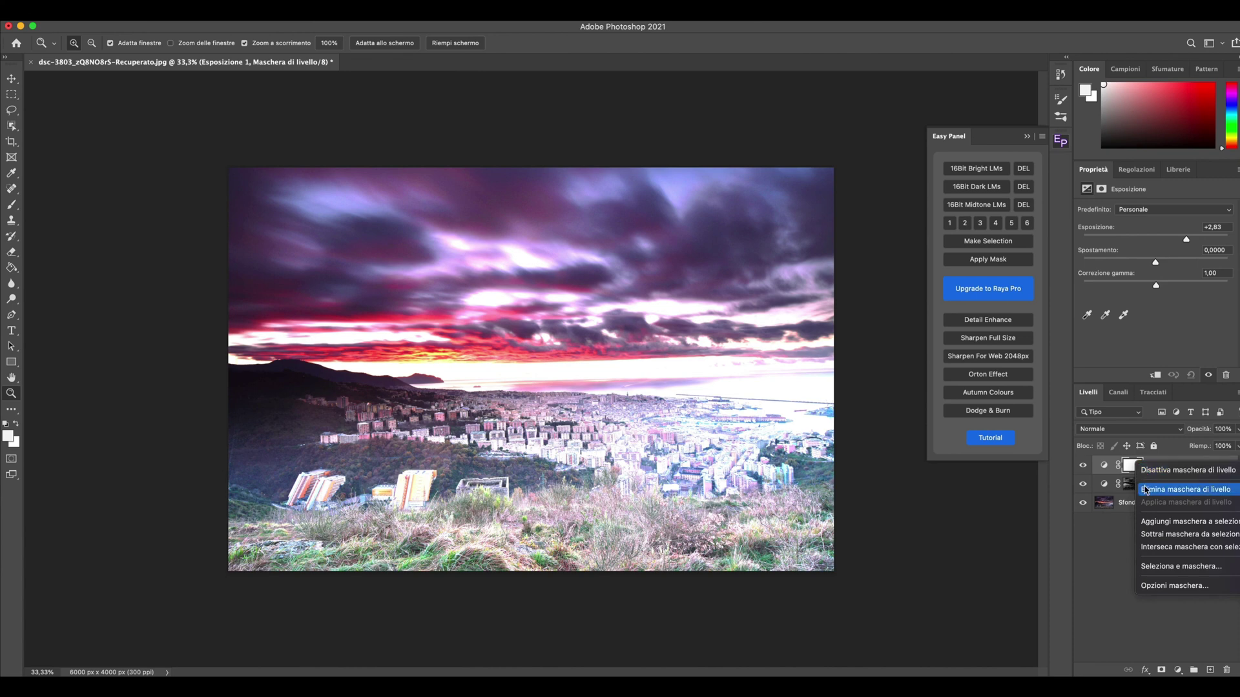
left_click(1146, 490)
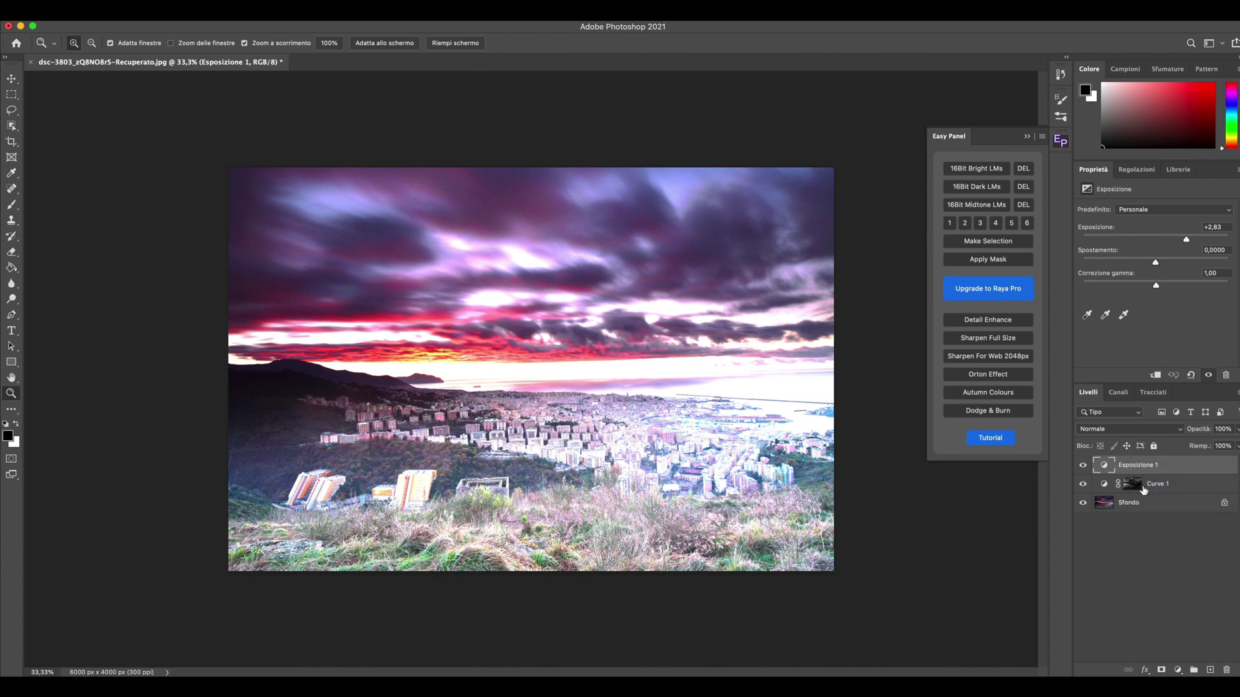
Mask Esposizione 1 with Easy Panel's 16-bit bright luminosity mask 3
left_click(983, 169)
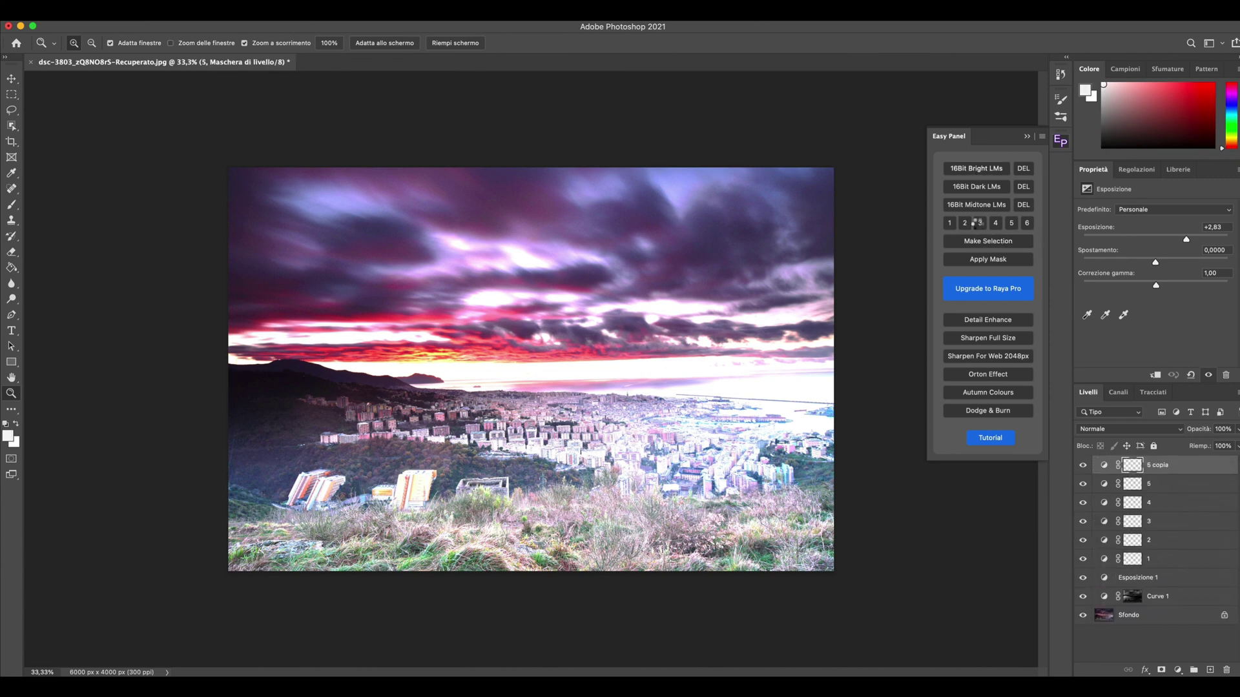
left_click(980, 223)
left_click(1010, 223)
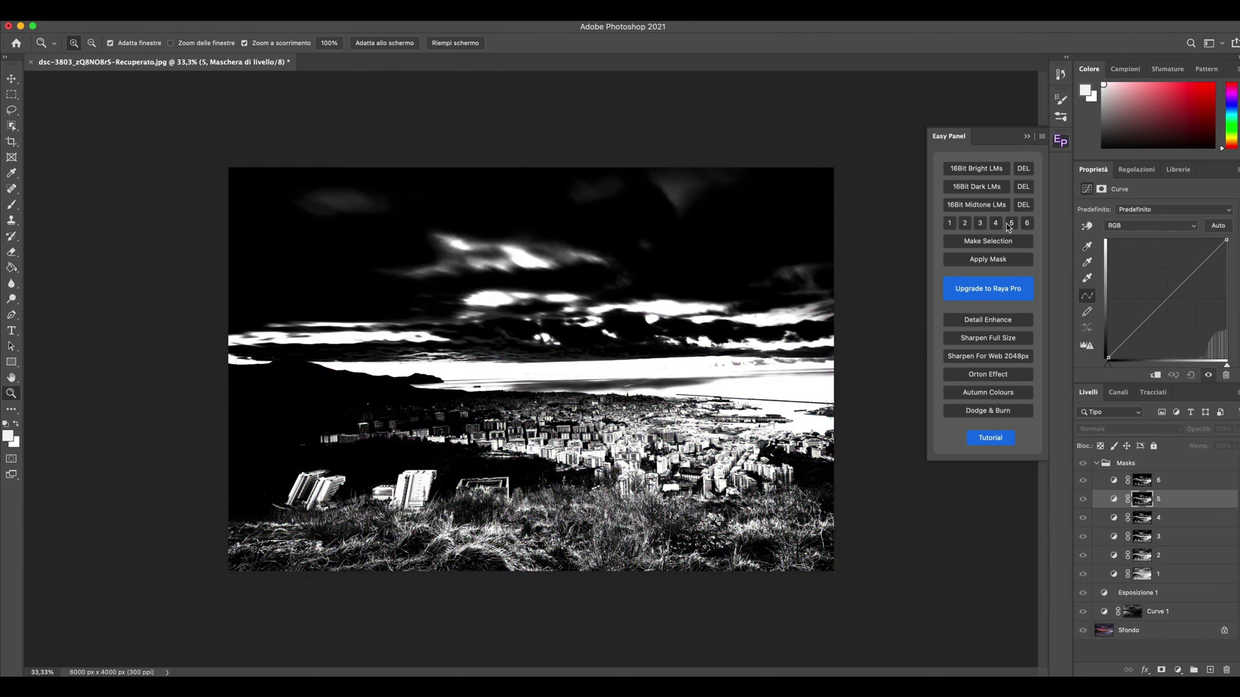
left_click(980, 225)
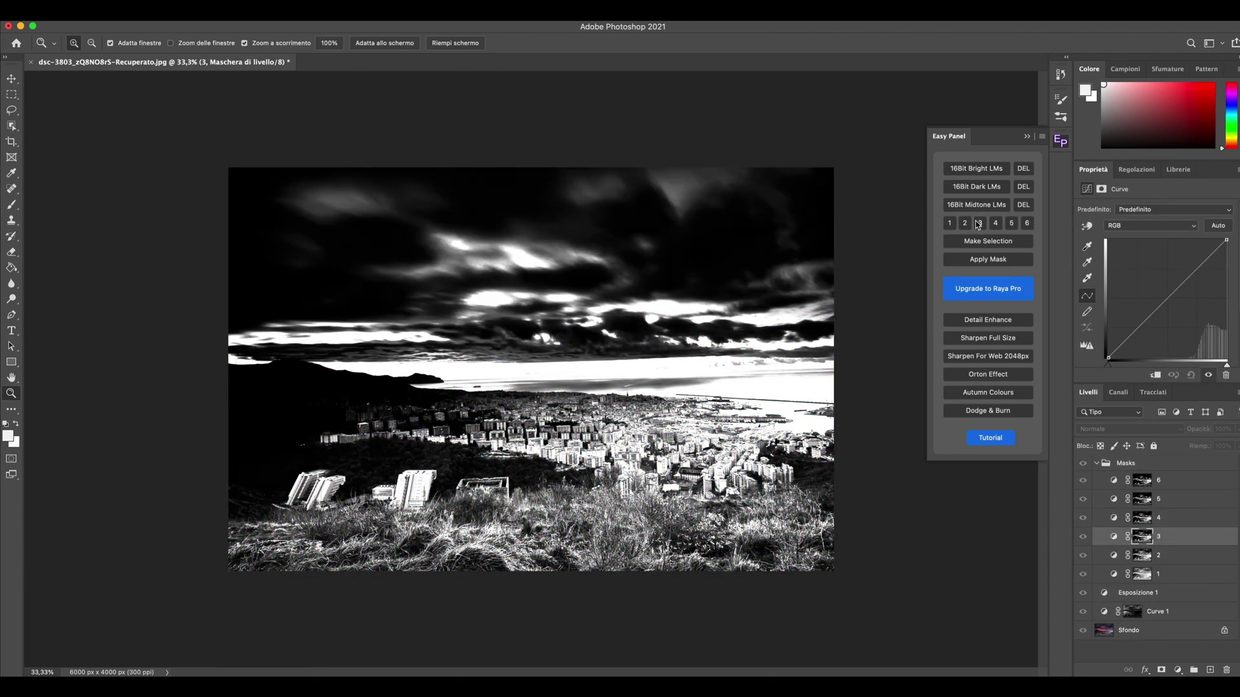
left_click(990, 260)
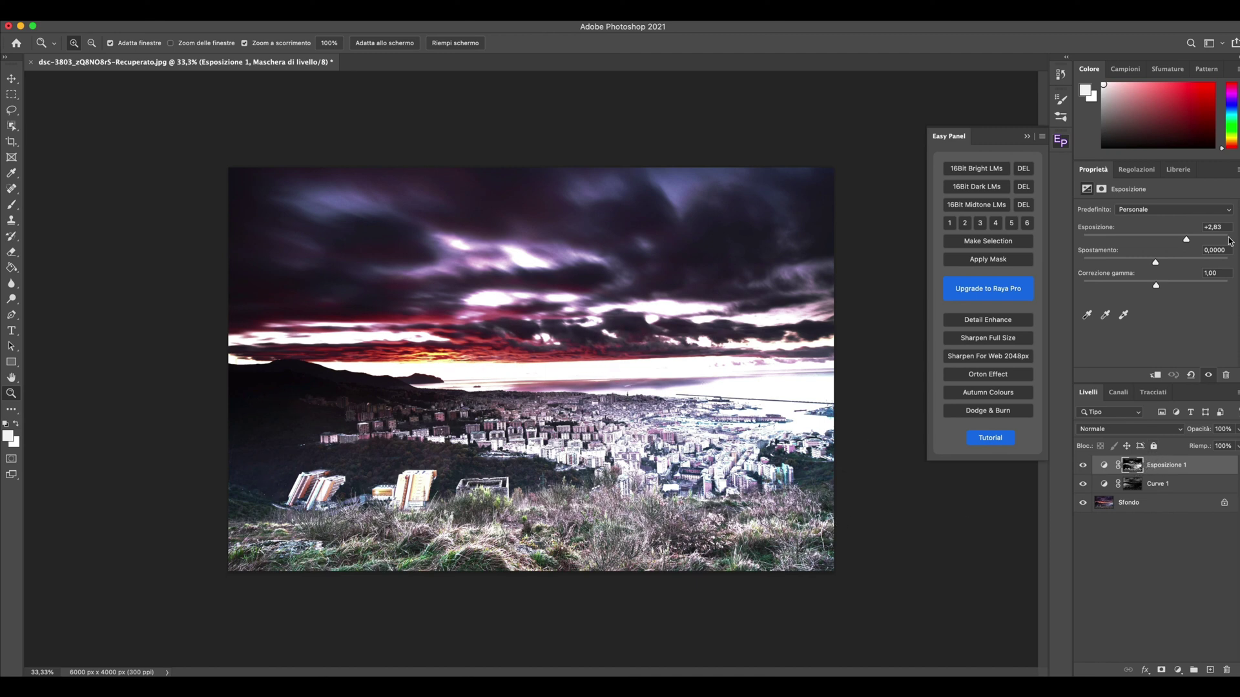
Lower Esposizione 1's exposure to about +0,56, compare it by toggling visibility, then view its mask properties
left_click_drag(1177, 240, 1161, 247)
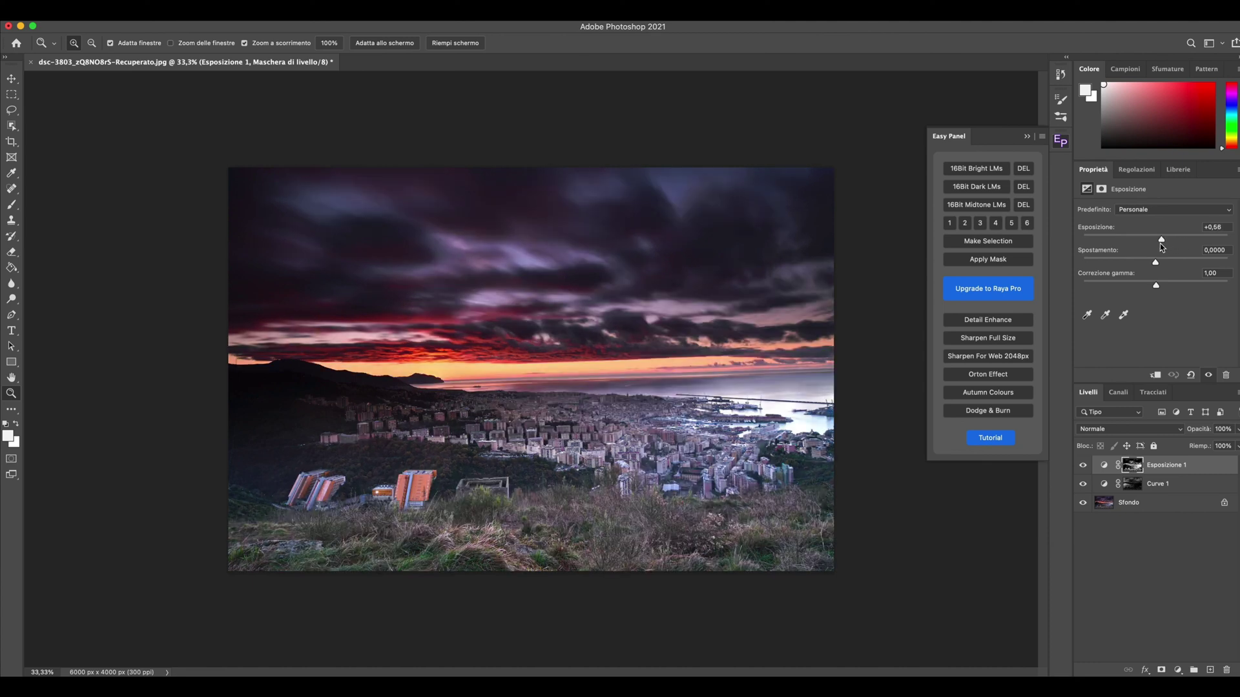
left_click(1083, 466)
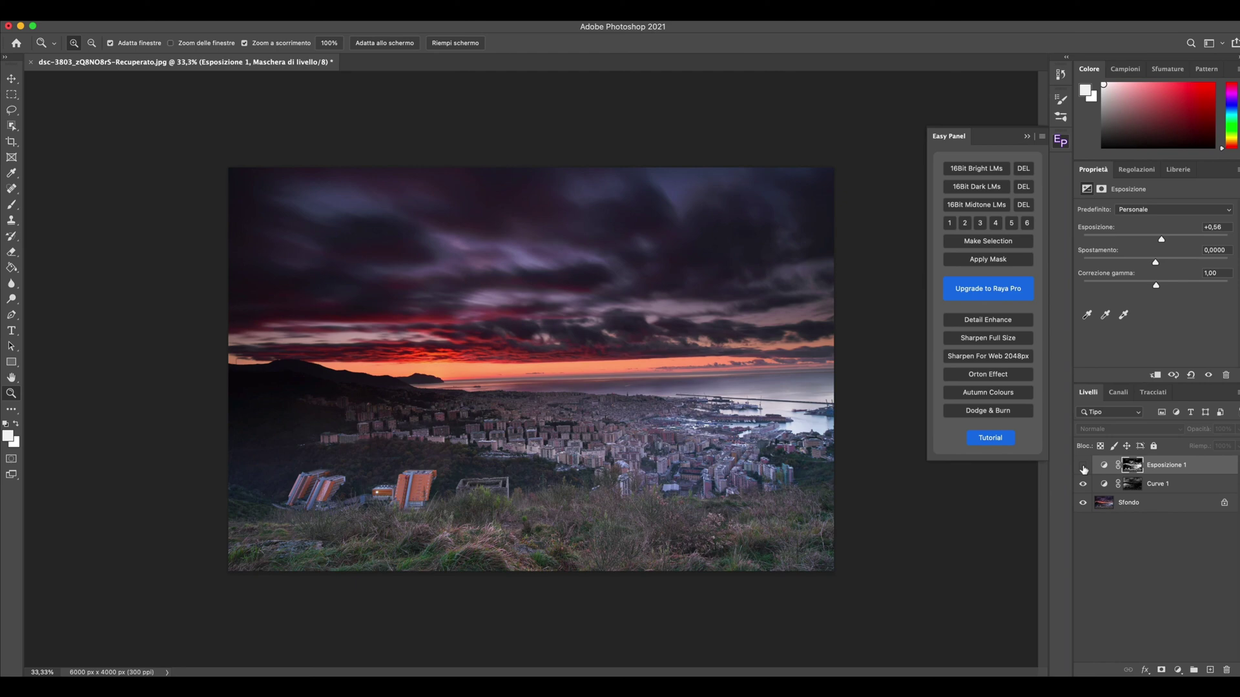
left_click(1083, 466)
left_click(1084, 466)
left_click(1084, 466)
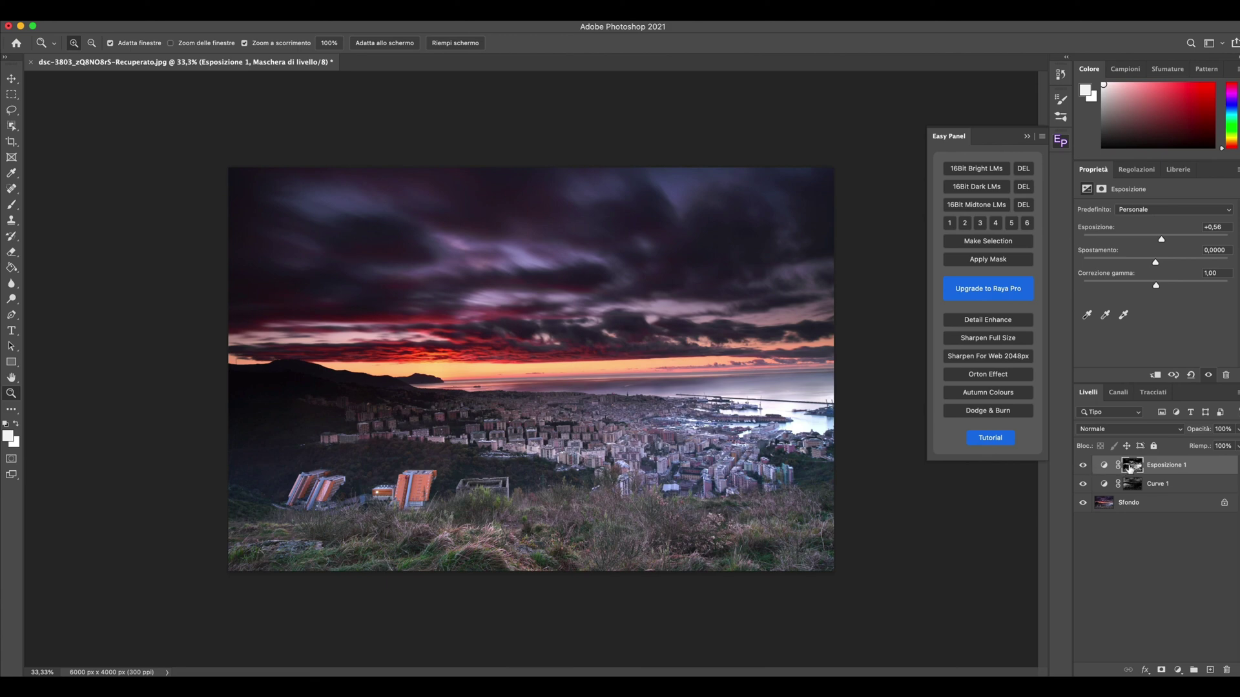
left_click(1131, 468)
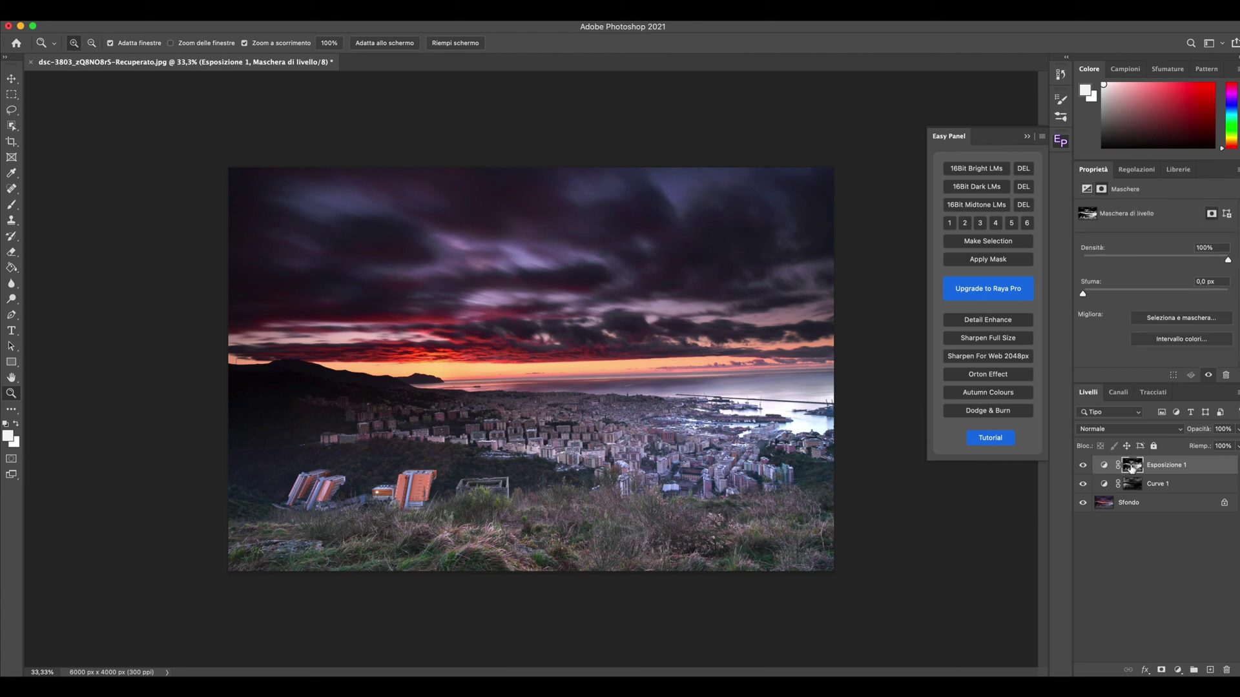
key("alt")
key("alt")
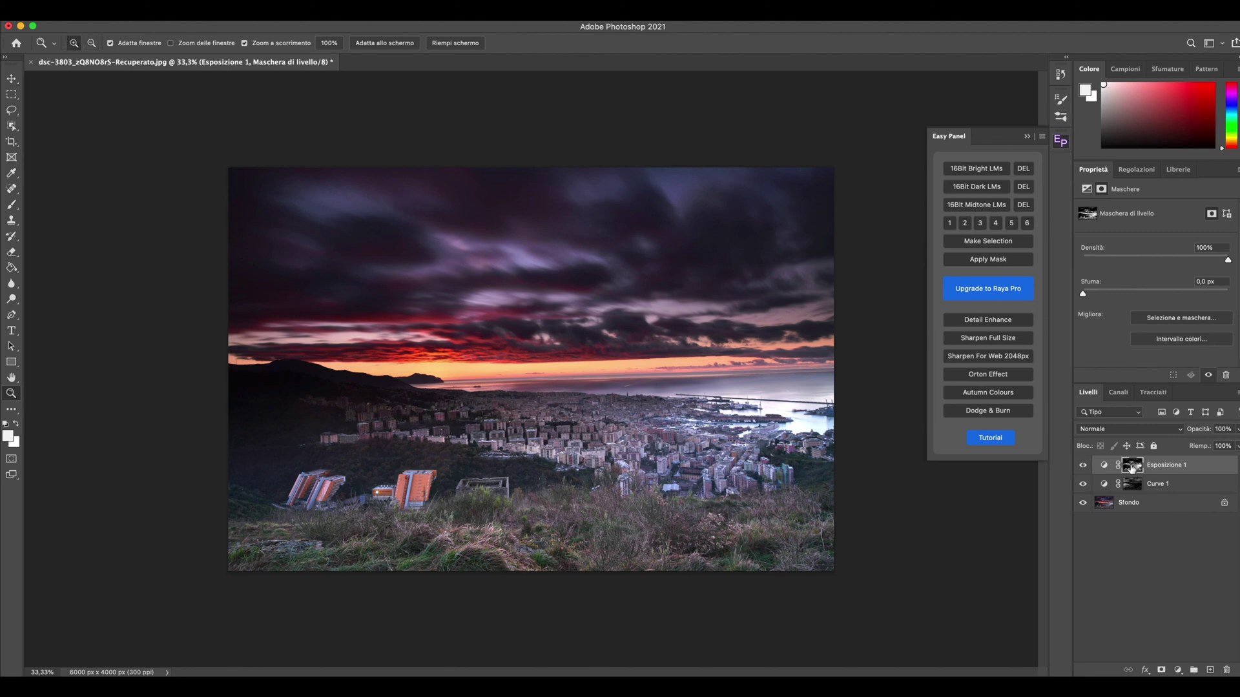